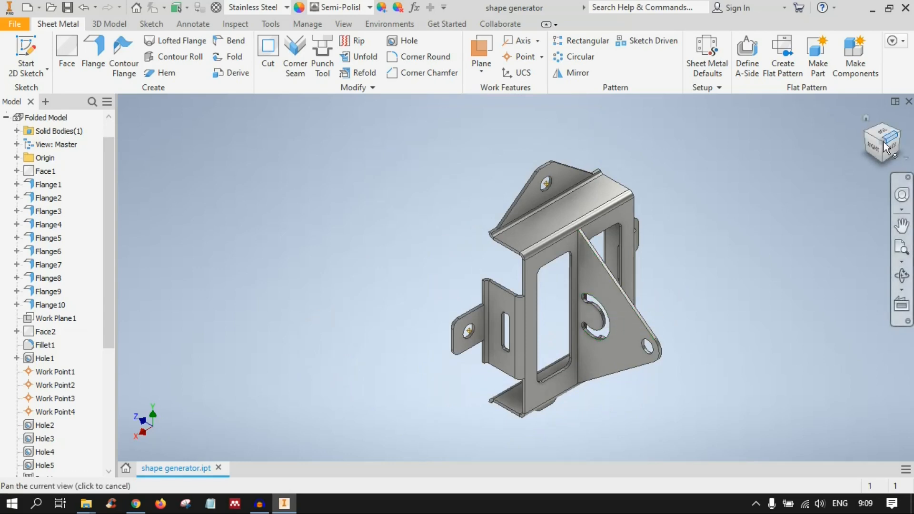
# Open the Stress Analysis environment for the sheet metal bracket.
pyautogui.click(894, 152)
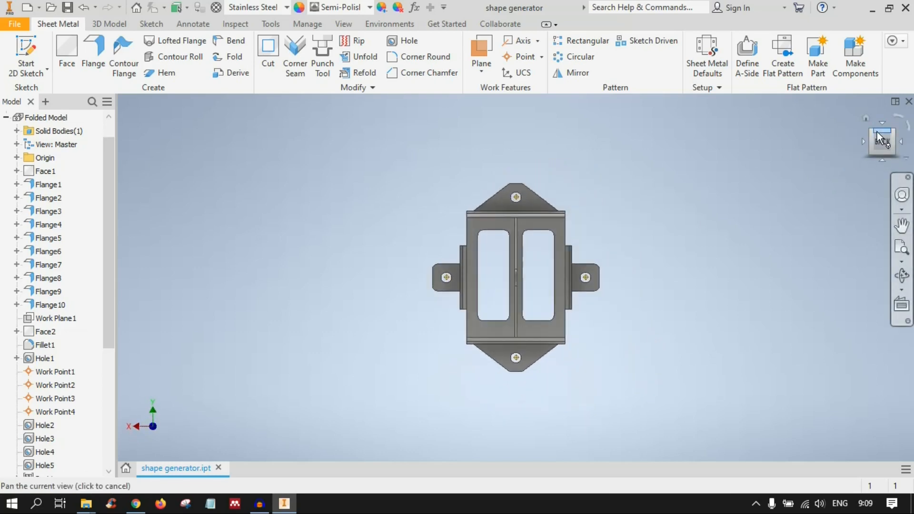
pyautogui.click(874, 132)
pyautogui.scroll(-5, 482, 264)
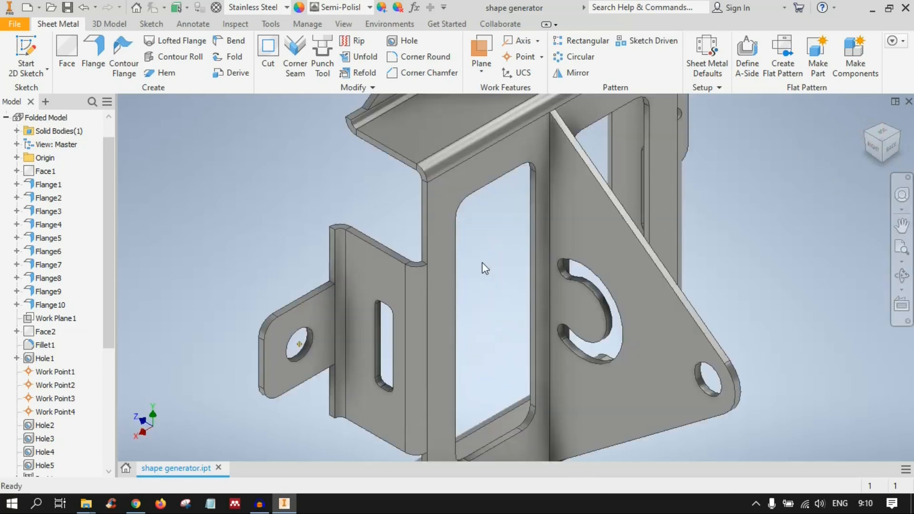
pyautogui.scroll(2, 505, 265)
pyautogui.moveTo(513, 281); pyautogui.dragTo(497, 314, button='middle')
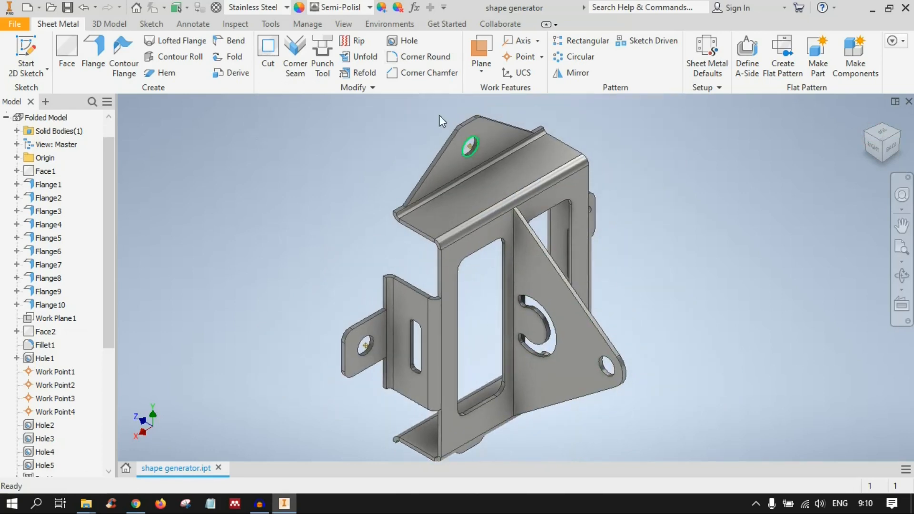
pyautogui.moveTo(497, 267); pyautogui.dragTo(476, 245, button='middle')
pyautogui.click(389, 24)
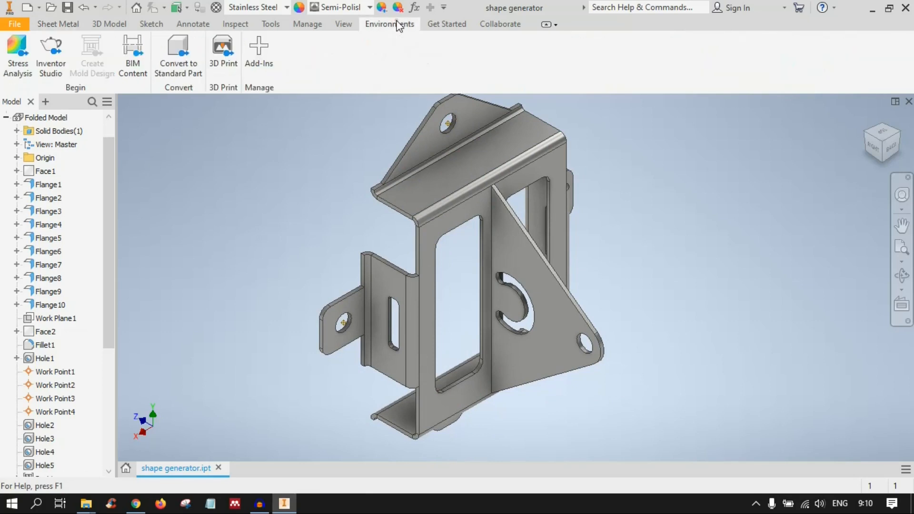
pyautogui.click(18, 53)
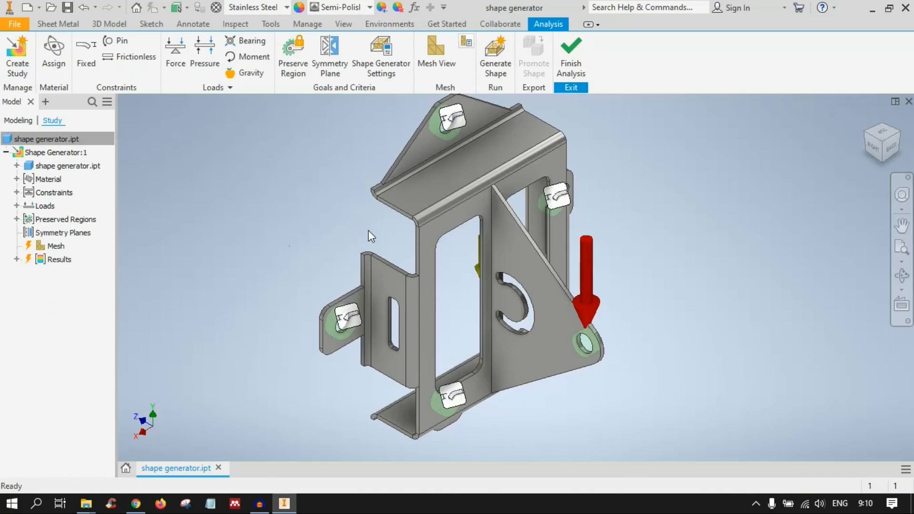
# Create a static analysis study named STATIC ANALYSIS SHAPE GENERATOR PART.
pyautogui.click(21, 60)
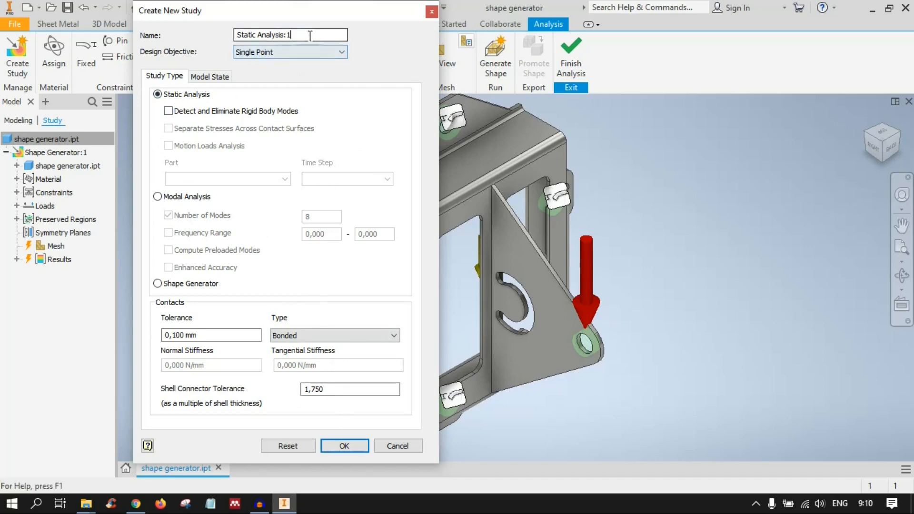
pyautogui.moveTo(310, 34); pyautogui.dragTo(116, 42)
pyautogui.write('S')
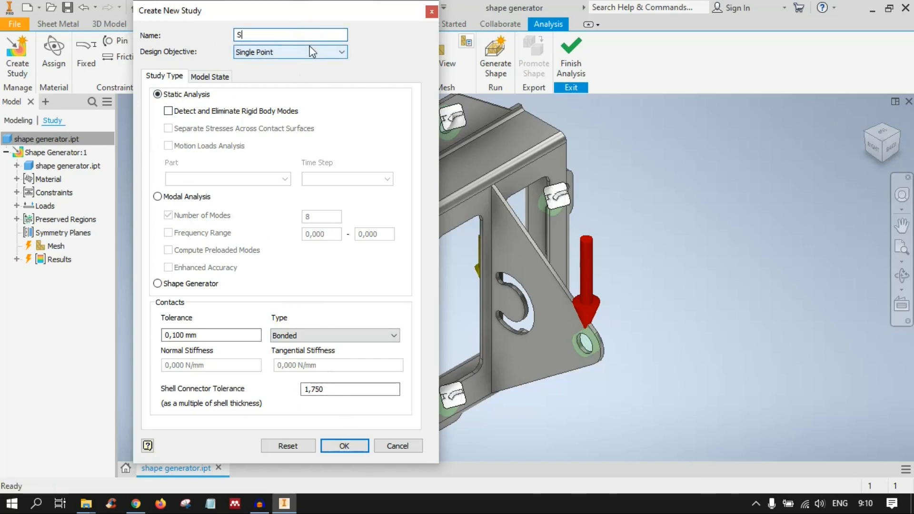
pyautogui.write('TATIC ANALYSIS SHAPE')
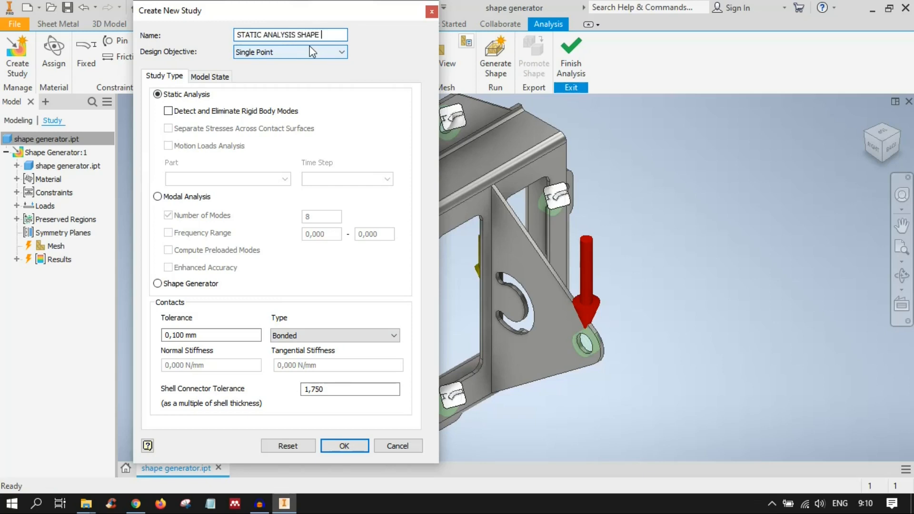
pyautogui.write('GENERATOR')
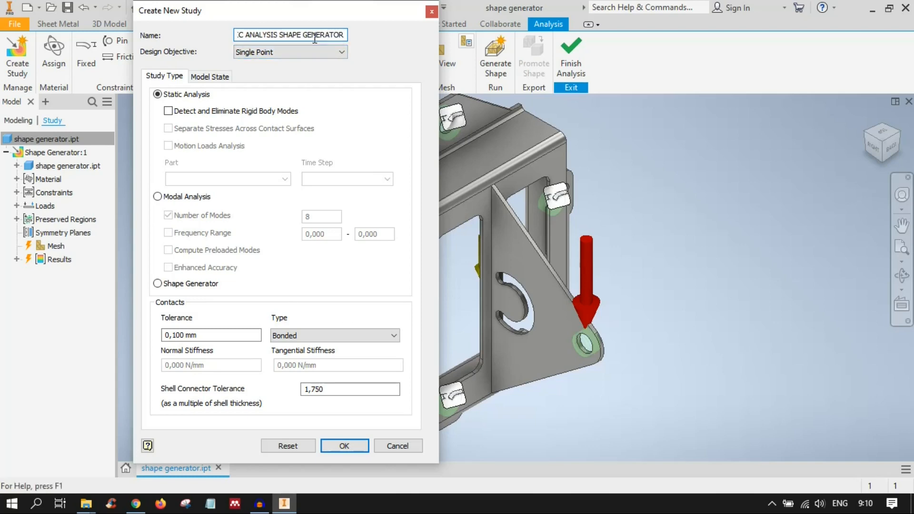
pyautogui.write(' PART')
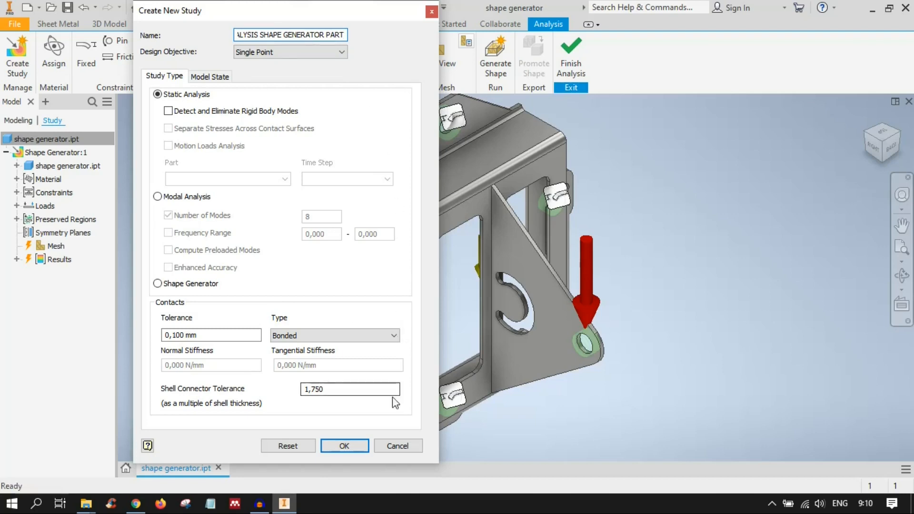
pyautogui.click(348, 447)
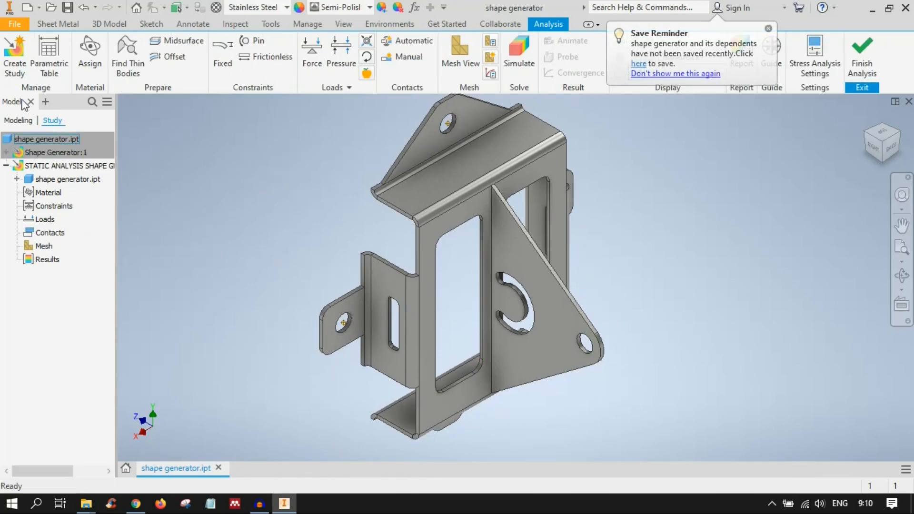
# Assign Stainless Steel as the part's override material, keeping Yield Strength as the safety factor basis.
pyautogui.click(90, 57)
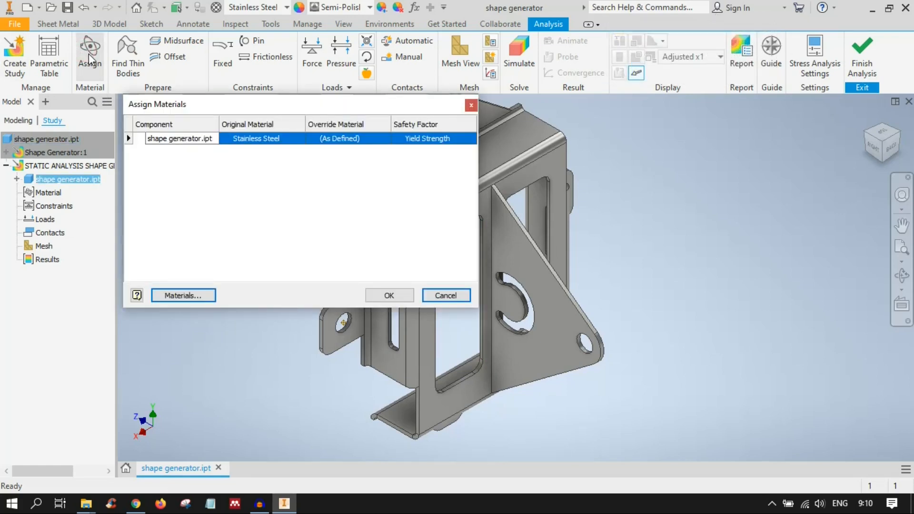
pyautogui.click(352, 139)
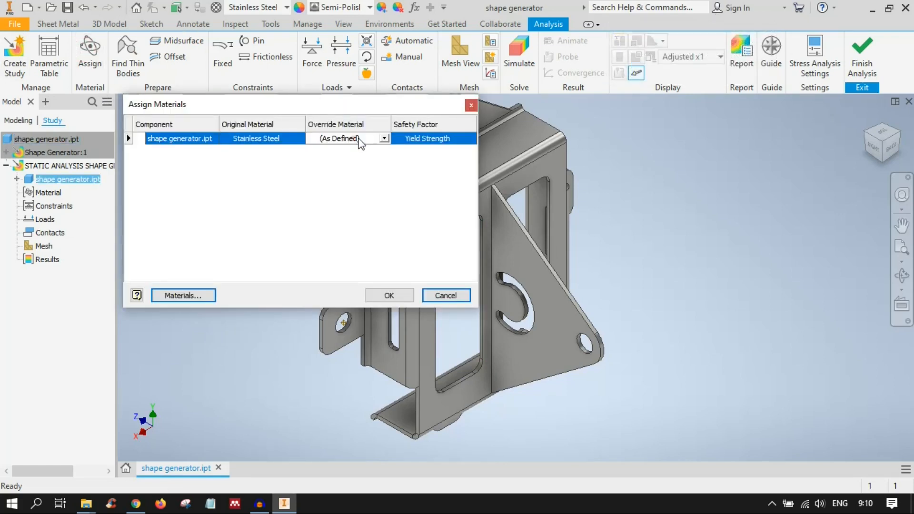
pyautogui.click(384, 139)
pyautogui.scroll(-12, 409, 352)
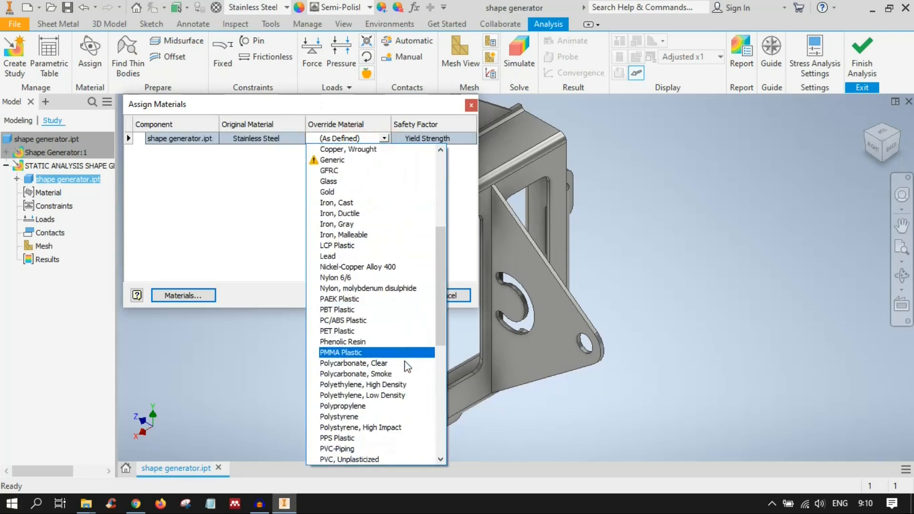
pyautogui.scroll(-3, 413, 378)
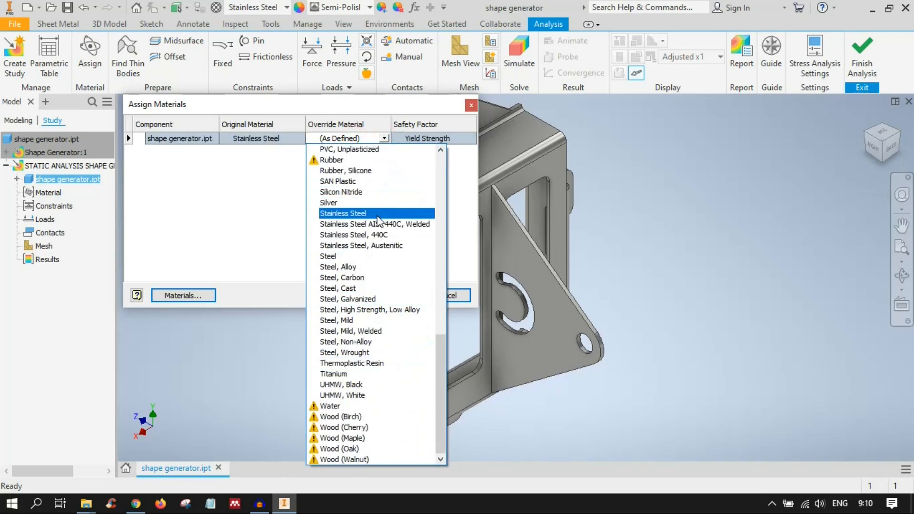
pyautogui.click(376, 214)
pyautogui.click(428, 139)
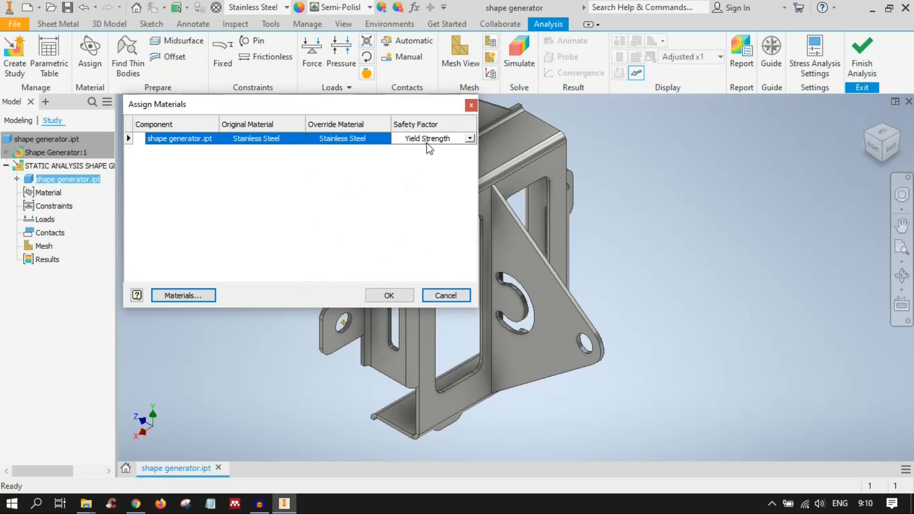
pyautogui.click(470, 138)
pyautogui.click(464, 139)
pyautogui.click(388, 295)
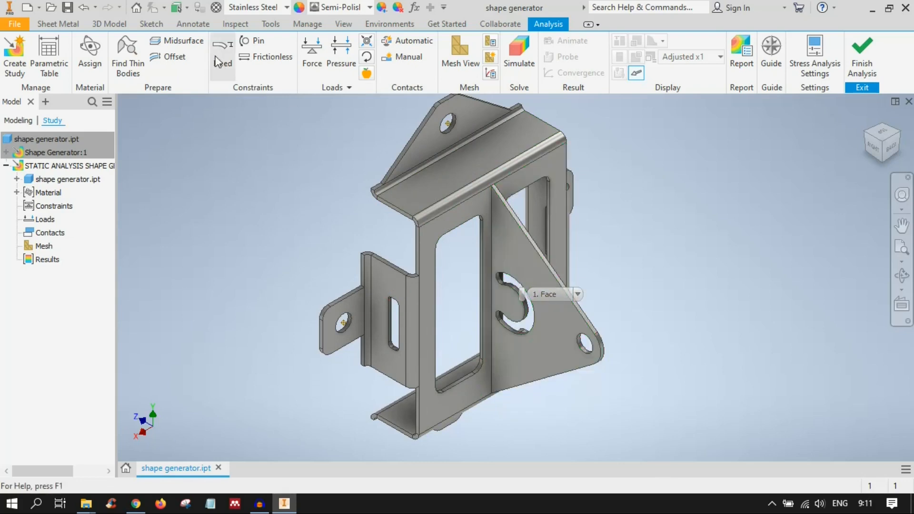
# Start a fixed constraint and select the front hole edge on the bracket's left mounting tab.
pyautogui.click(865, 132)
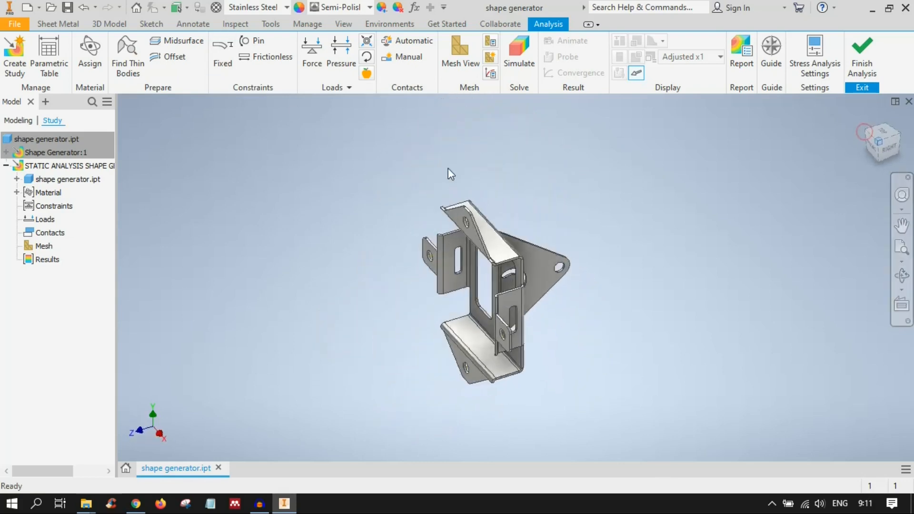
pyautogui.scroll(-5, 481, 248)
pyautogui.moveTo(479, 256); pyautogui.dragTo(563, 201, button='middle')
pyautogui.scroll(2, 585, 206)
pyautogui.moveTo(624, 290); pyautogui.dragTo(590, 261, button='middle')
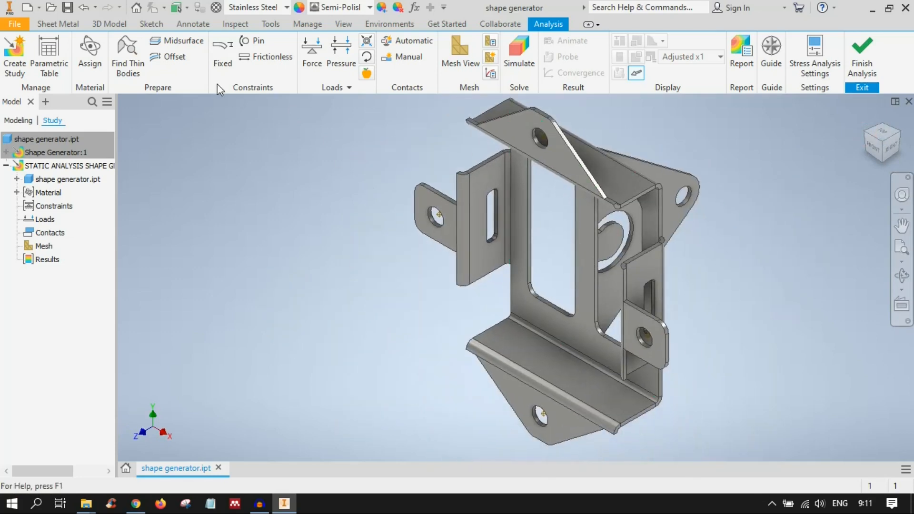
pyautogui.click(219, 56)
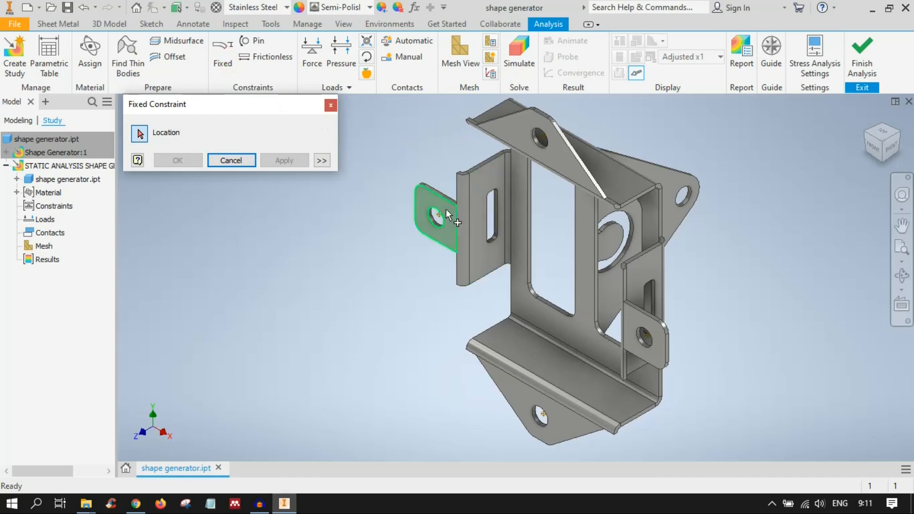
pyautogui.scroll(-5, 447, 211)
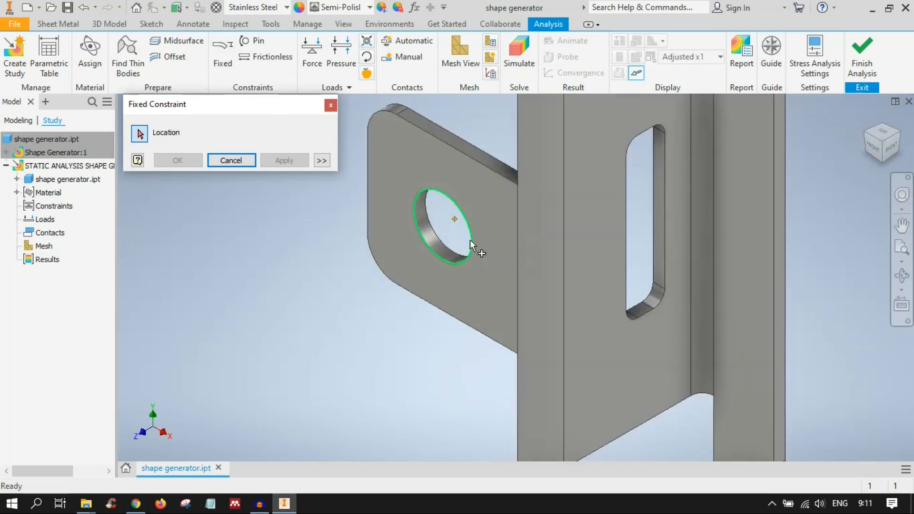
pyautogui.scroll(-3, 455, 194)
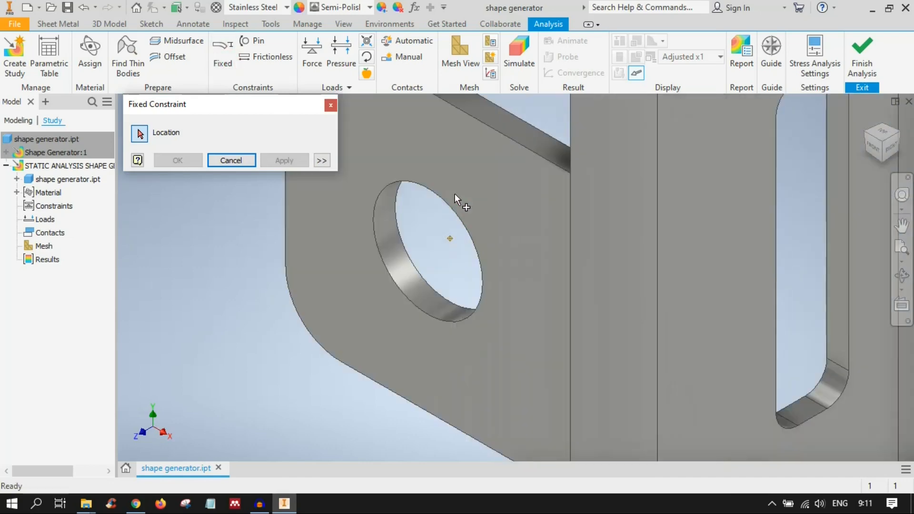
pyautogui.click(422, 189)
# Add the hole edges of the upper, right and lower mounting tabs to the selection and apply the fixed constraint.
pyautogui.scroll(5, 422, 189)
pyautogui.moveTo(570, 204); pyautogui.dragTo(553, 222, button='middle')
pyautogui.scroll(-5, 530, 150)
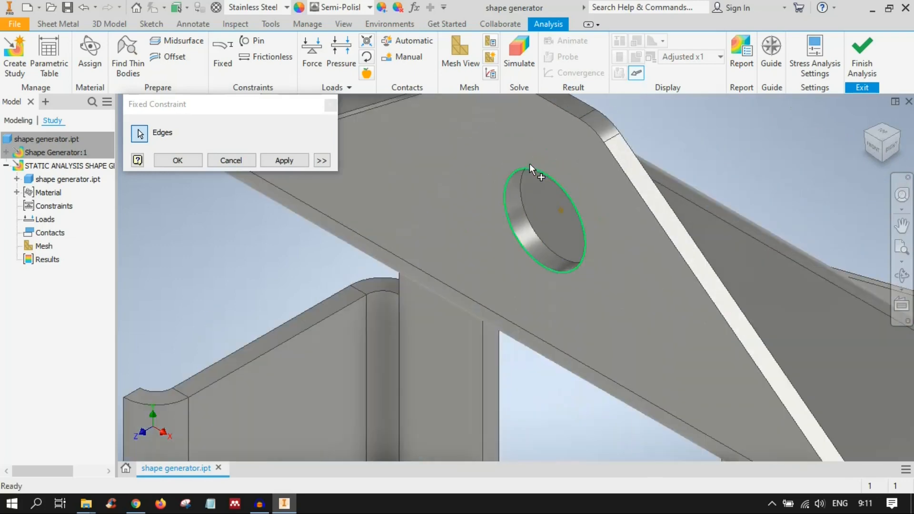
pyautogui.click(530, 165)
pyautogui.scroll(3, 647, 330)
pyautogui.scroll(3, 572, 241)
pyautogui.scroll(-8, 622, 290)
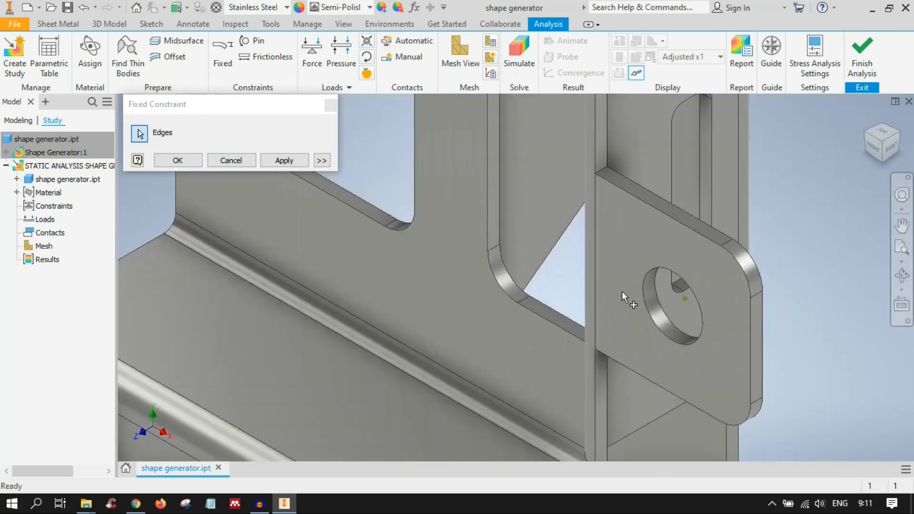
pyautogui.scroll(5, 677, 272)
pyautogui.scroll(-8, 573, 302)
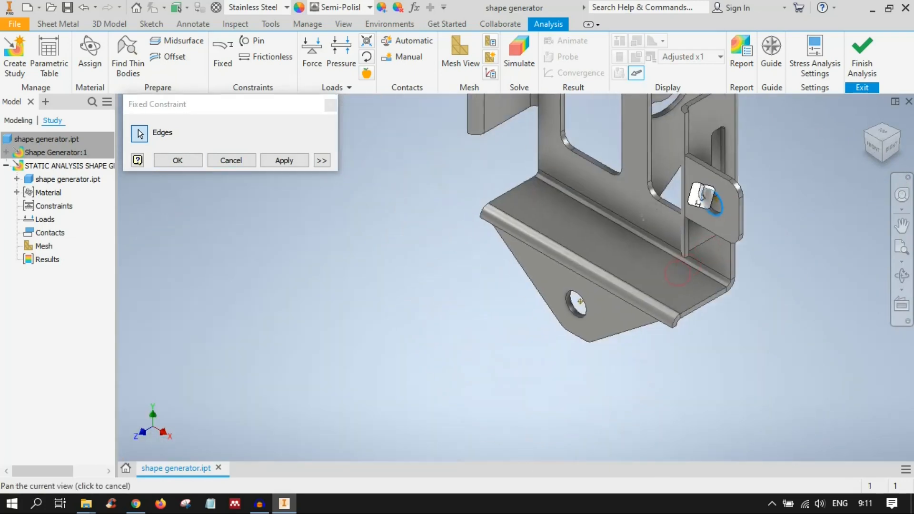
pyautogui.click(614, 263)
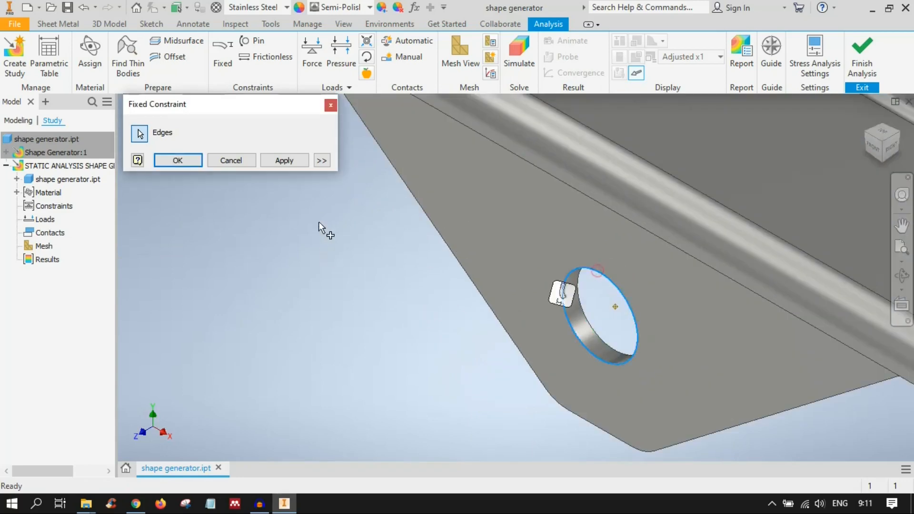
pyautogui.click(173, 160)
# Start defining a force load with the triangular plate and its end hole in view.
pyautogui.scroll(6, 624, 204)
pyautogui.moveTo(707, 239); pyautogui.dragTo(549, 412, button='middle')
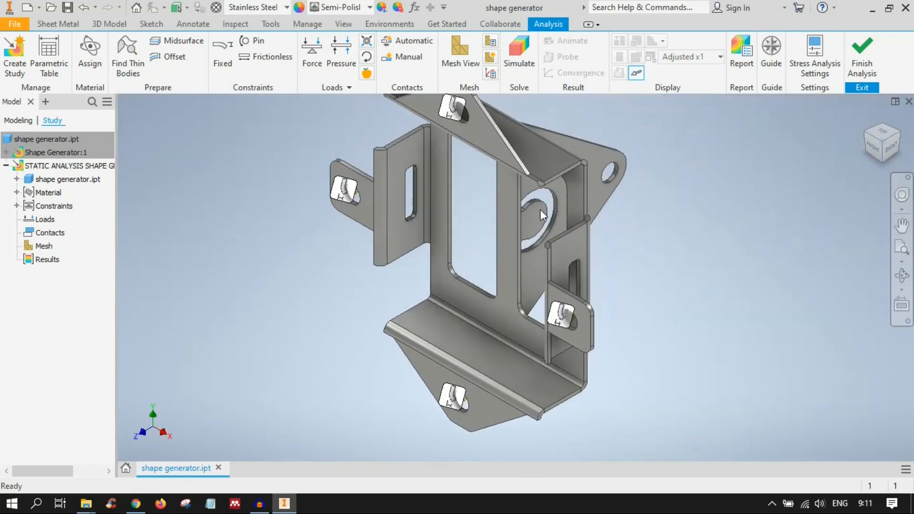
pyautogui.click(899, 132)
pyautogui.scroll(-5, 524, 295)
pyautogui.moveTo(564, 326); pyautogui.dragTo(395, 214, button='middle')
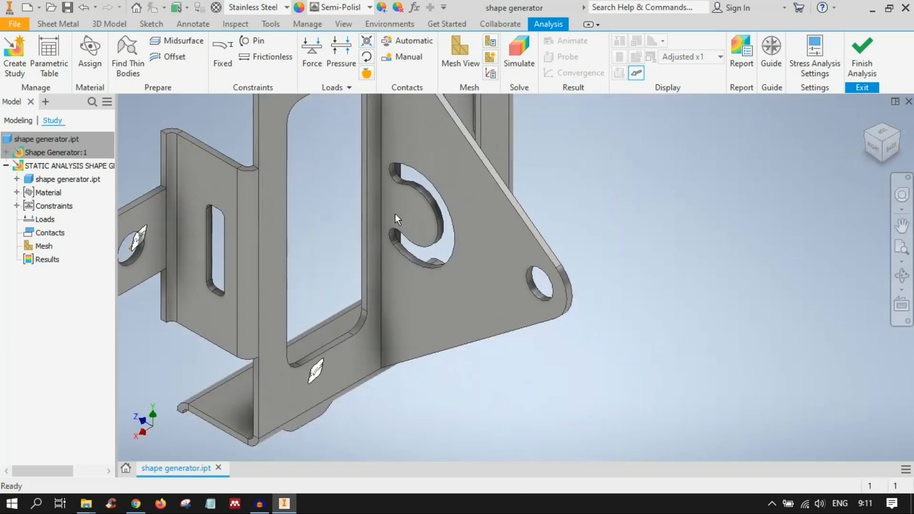
pyautogui.click(312, 53)
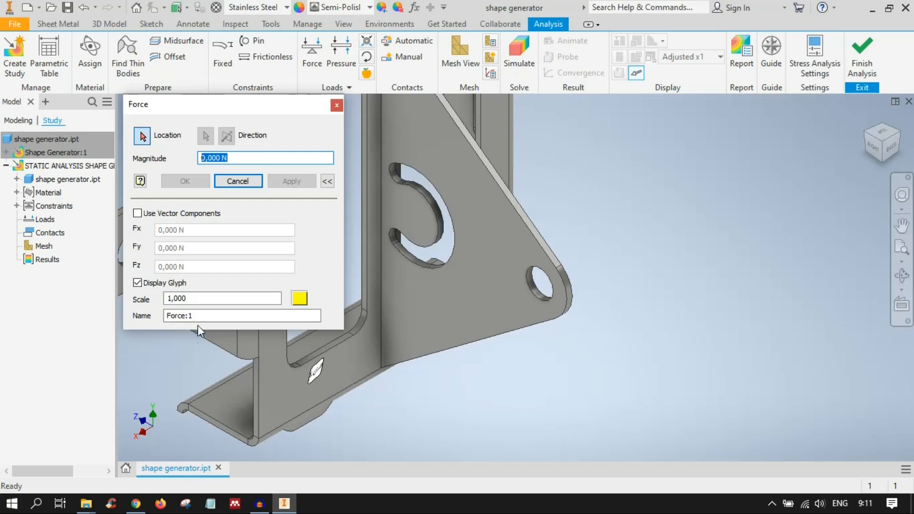
# Switch to Calculator and compute 250 × 9,81 for the force magnitude.
pyautogui.press('super')
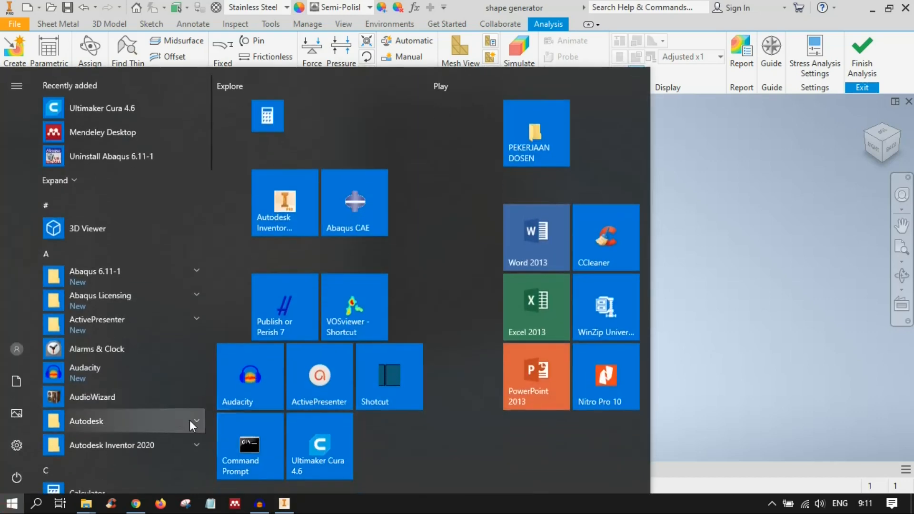
pyautogui.click(266, 116)
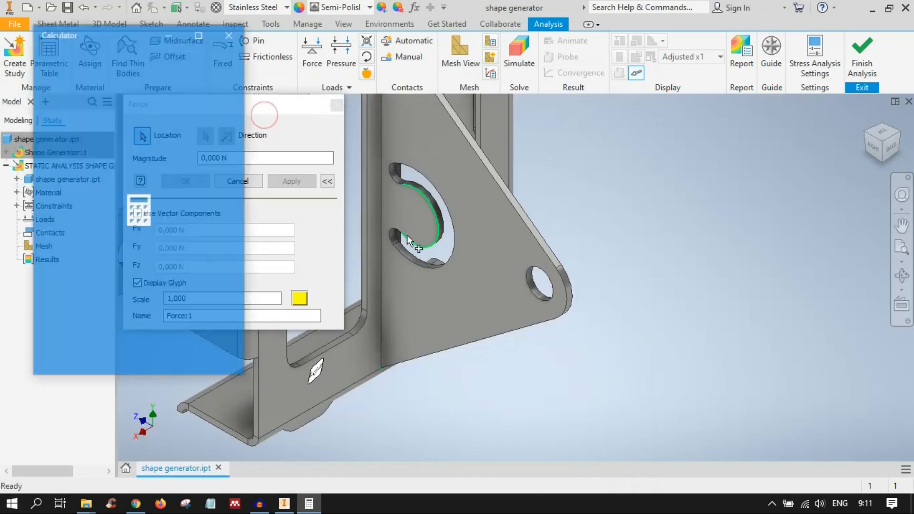
pyautogui.click(113, 322)
pyautogui.click(113, 286)
pyautogui.click(113, 358)
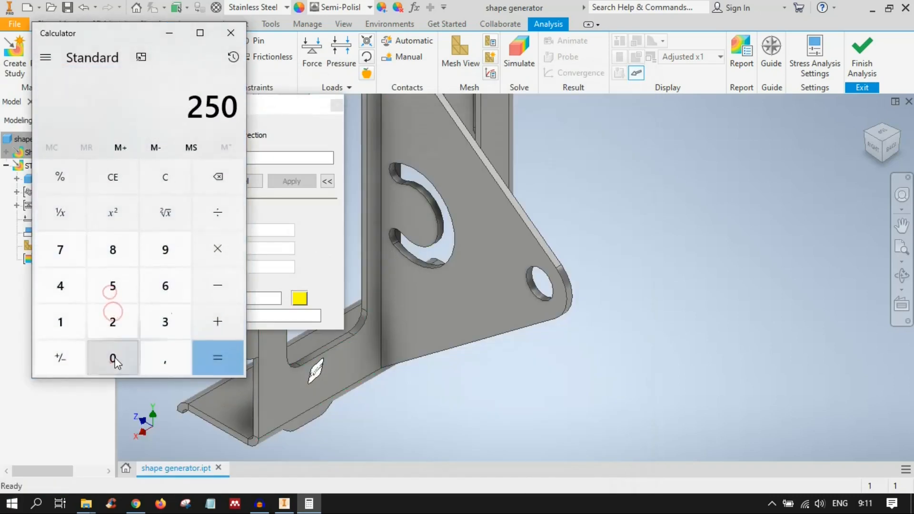
pyautogui.click(220, 250)
pyautogui.click(164, 248)
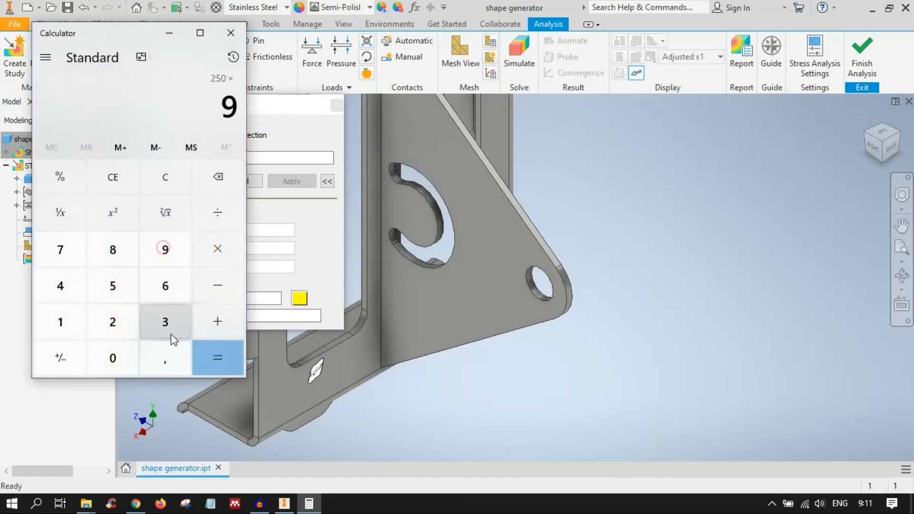
pyautogui.click(165, 357)
pyautogui.click(106, 257)
pyautogui.click(63, 317)
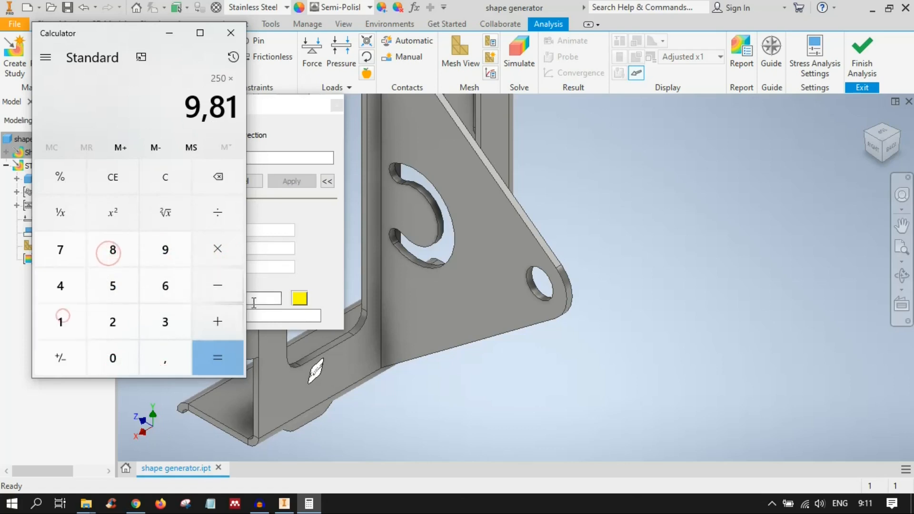
pyautogui.click(220, 366)
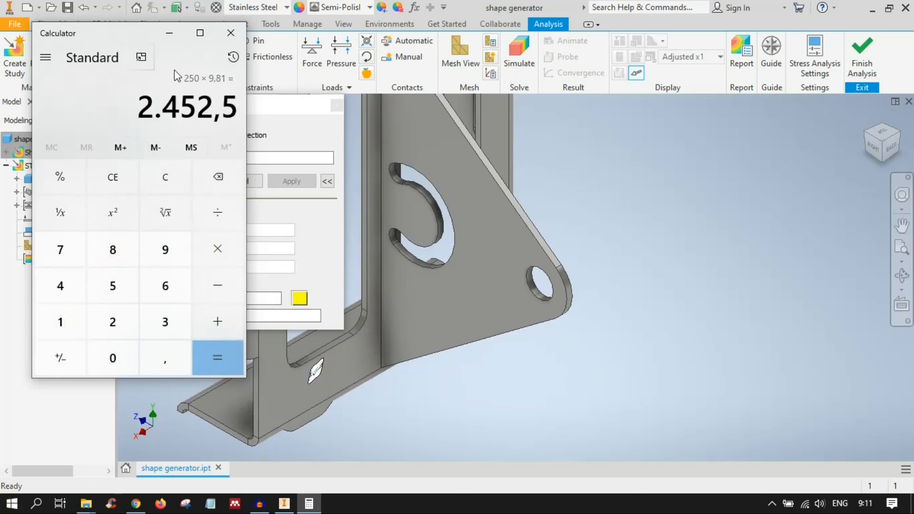
# Return to the force definition, set its magnitude to 2452,5 N and place it on the inner face of the triangular plate's end hole.
pyautogui.click(168, 37)
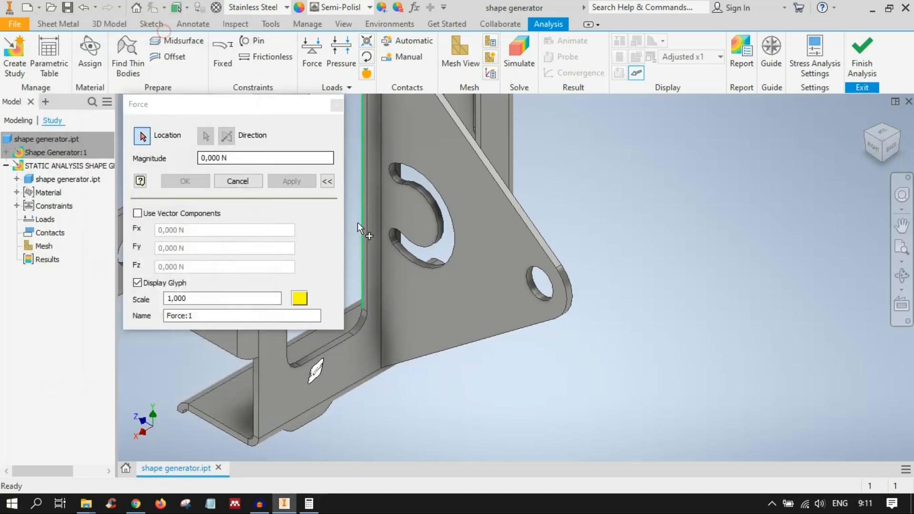
pyautogui.click(236, 159)
pyautogui.write('2452,5')
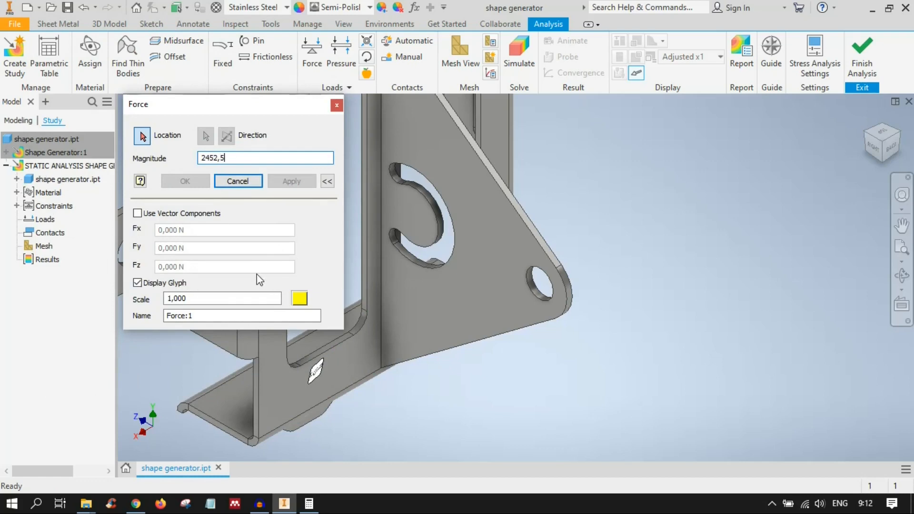
pyautogui.scroll(3, 479, 281)
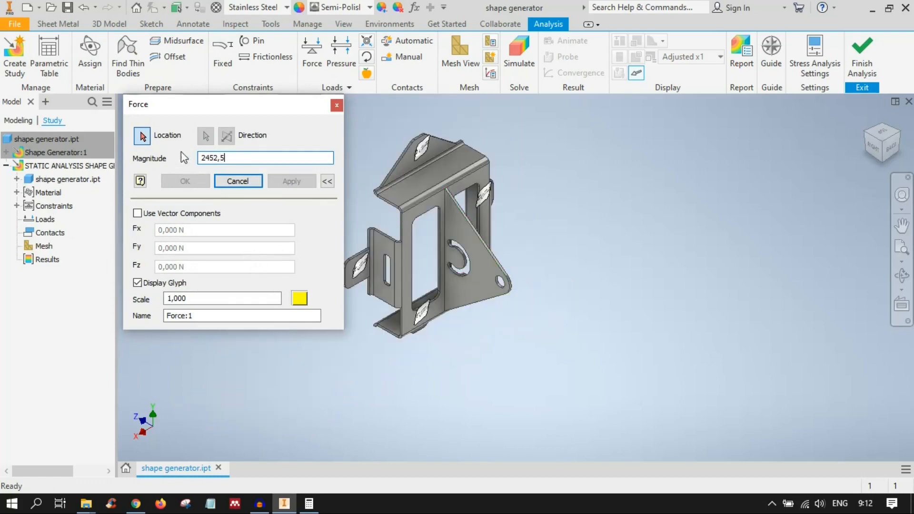
pyautogui.click(142, 136)
pyautogui.scroll(-5, 495, 297)
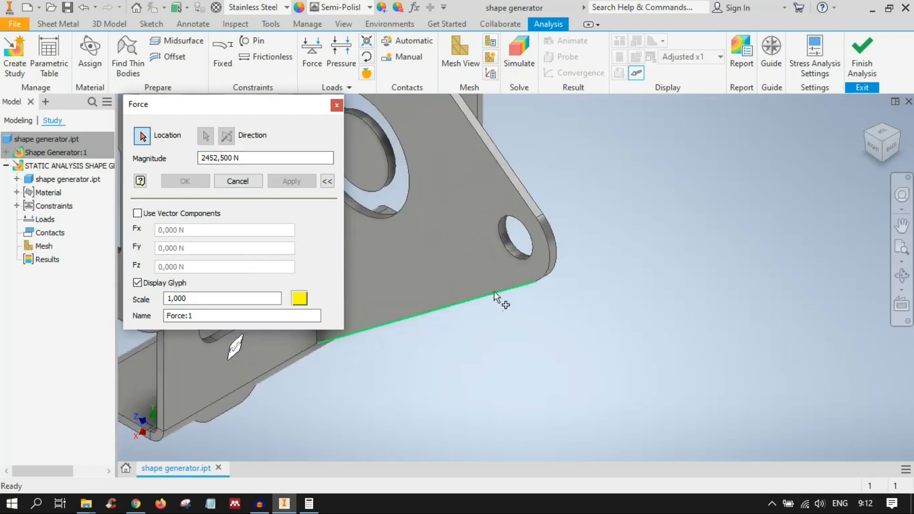
pyautogui.scroll(-5, 524, 233)
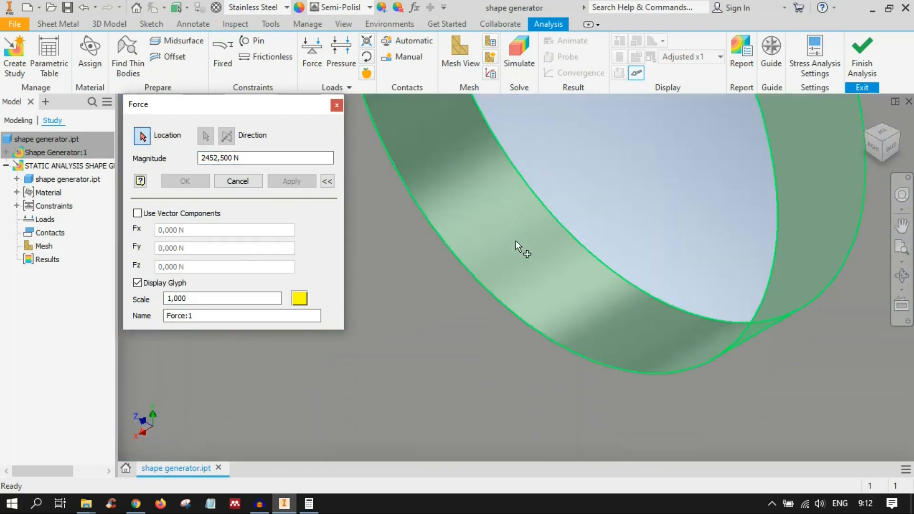
pyautogui.click(516, 241)
# Reverse the force at the end hole so it points downward and confirm the load.
pyautogui.scroll(5, 395, 287)
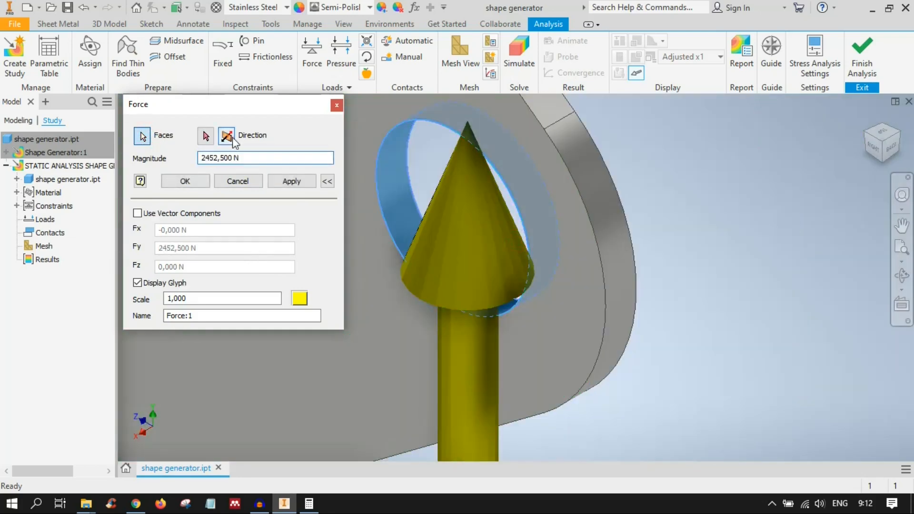
pyautogui.click(230, 139)
pyautogui.scroll(5, 449, 245)
pyautogui.scroll(-3, 499, 276)
pyautogui.scroll(3, 580, 310)
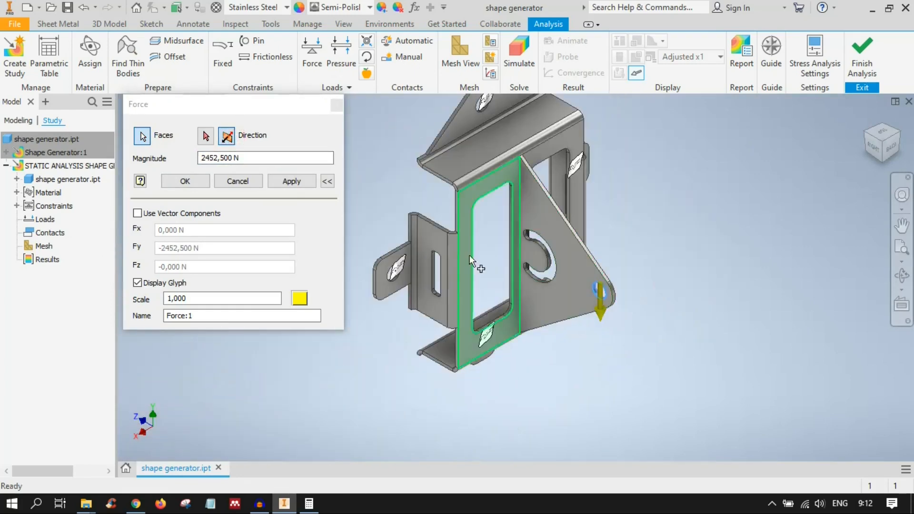
pyautogui.click(188, 177)
pyautogui.scroll(-3, 590, 289)
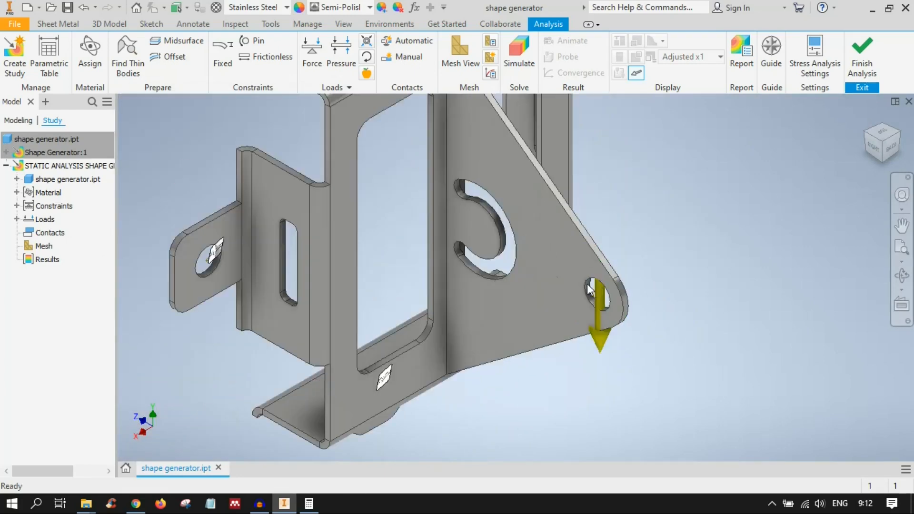
pyautogui.scroll(3, 591, 289)
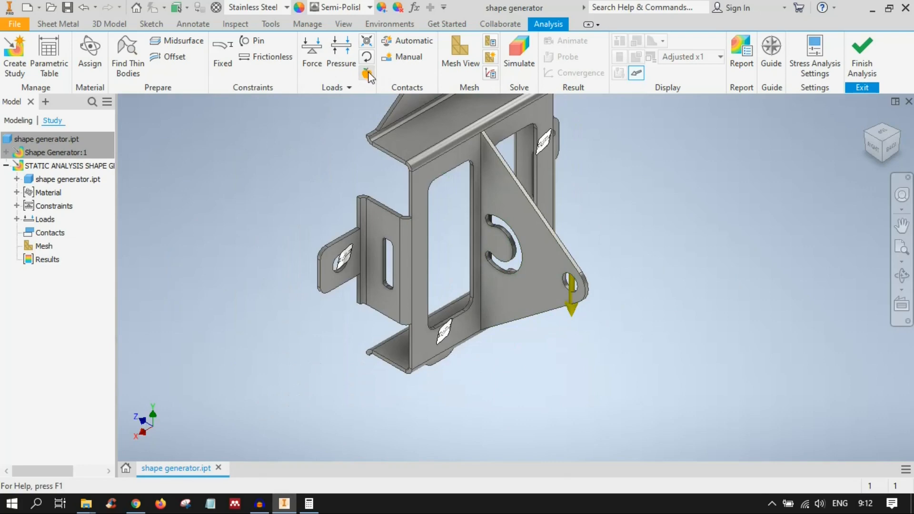
# Add a gravity load of 9810 mm/s^2 using the lower flange face as reference, reversed to act downward.
pyautogui.click(367, 73)
pyautogui.keyDown('shift'); pyautogui.moveTo(476, 357); pyautogui.dragTo(464, 276, button='middle'); pyautogui.keyUp('shift')
pyautogui.click(485, 299)
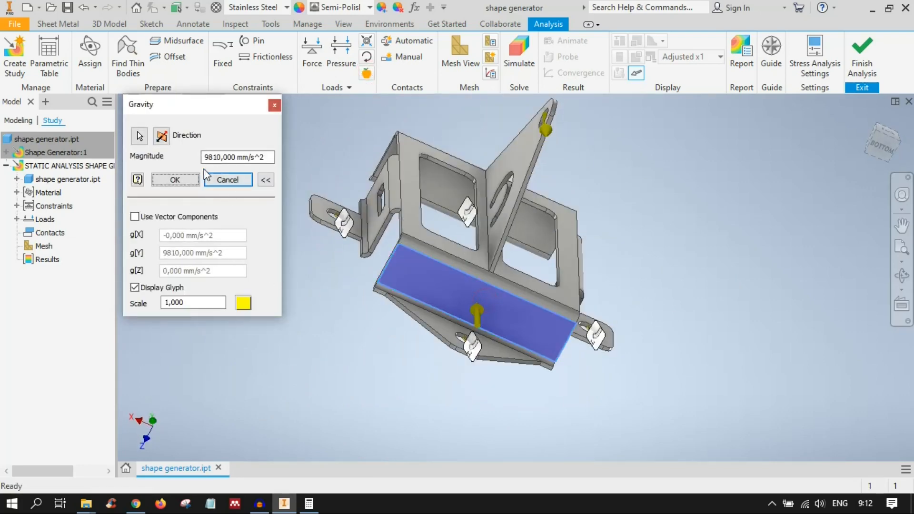
pyautogui.click(161, 136)
pyautogui.keyDown('shift'); pyautogui.moveTo(525, 333); pyautogui.dragTo(555, 354, button='middle'); pyautogui.keyUp('shift')
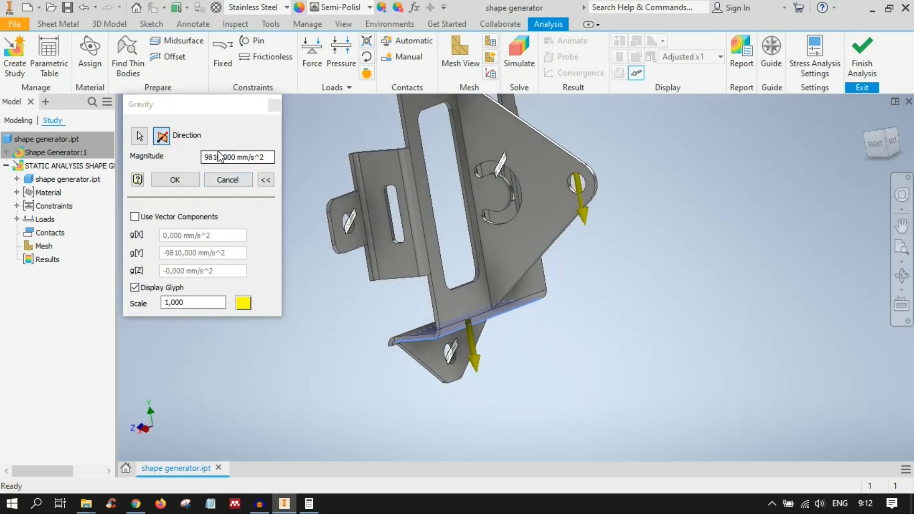
pyautogui.click(177, 178)
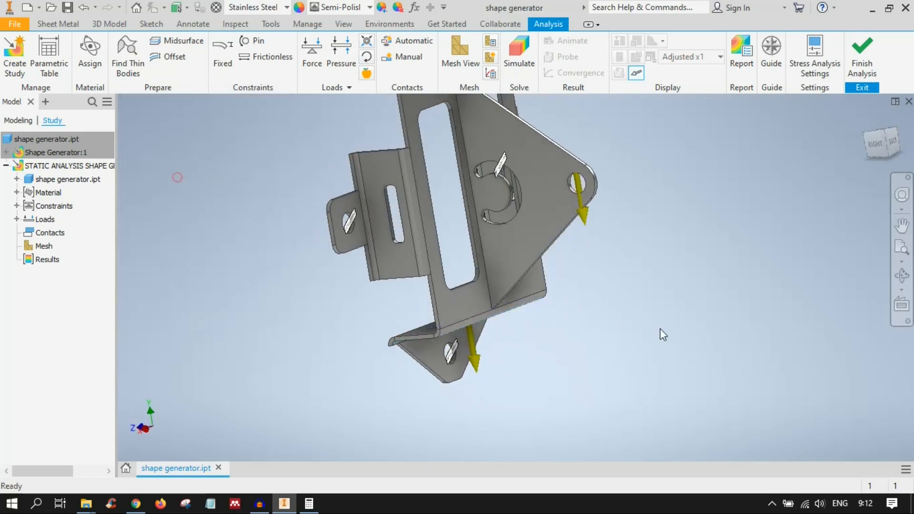
# Check the current mesh settings without changing them and examine the bracket's mesh elements around the upper flange and bend.
pyautogui.click(882, 135)
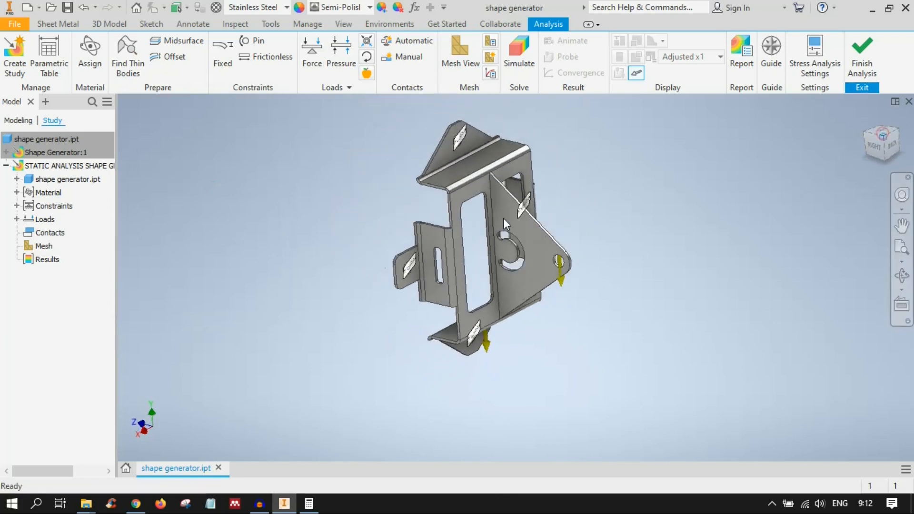
pyautogui.scroll(2, 535, 307)
pyautogui.scroll(2, 511, 266)
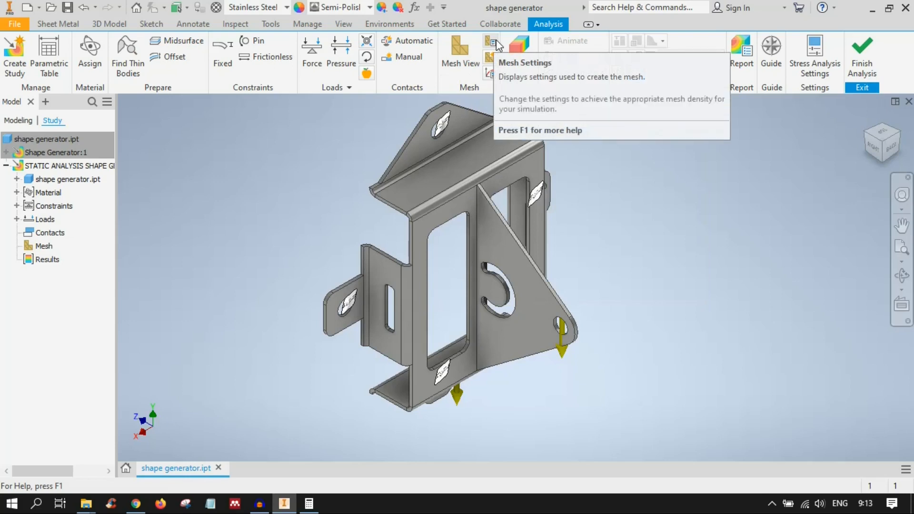
pyautogui.click(490, 42)
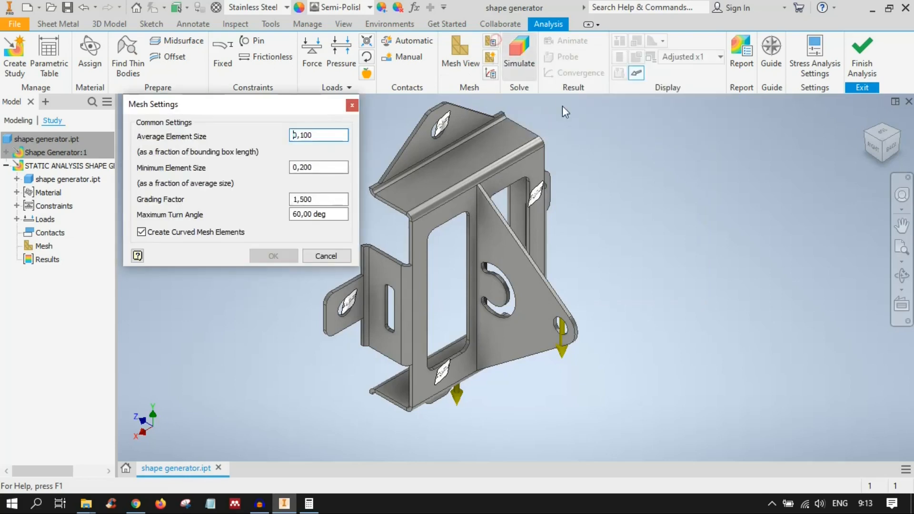
pyautogui.click(352, 105)
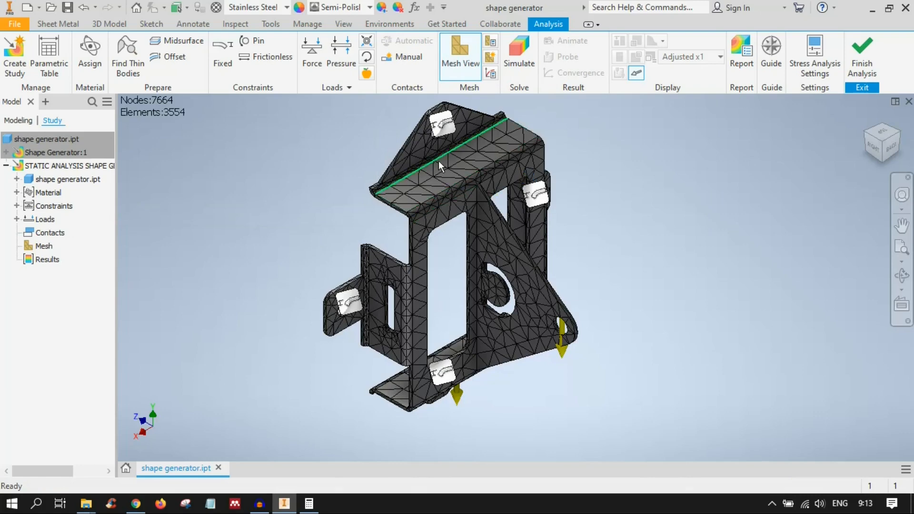
pyautogui.scroll(5, 173, 112)
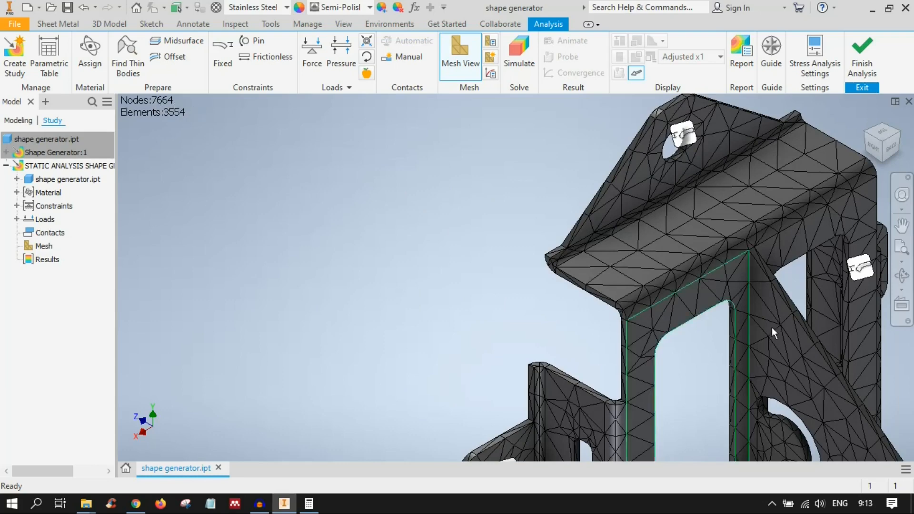
pyautogui.scroll(6, 625, 305)
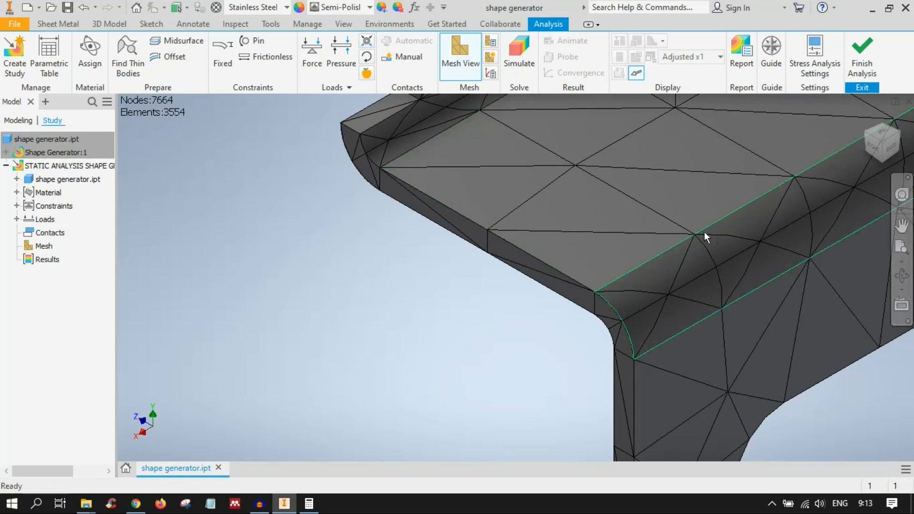
pyautogui.keyDown('shift'); pyautogui.moveTo(653, 232); pyautogui.dragTo(534, 293, button='middle'); pyautogui.keyUp('shift')
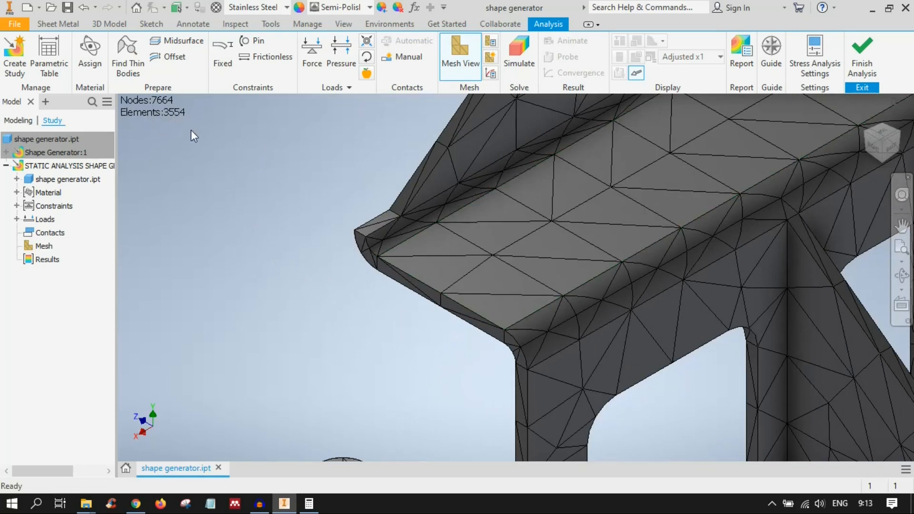
pyautogui.scroll(-8, 656, 301)
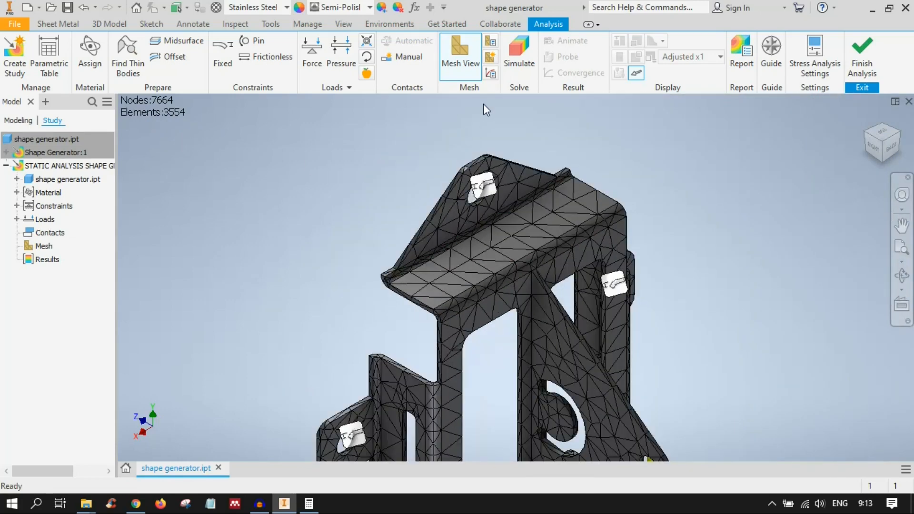
# Refine the mesh settings to an average element size of 0,010 and a minimum element size of 0,0200.
pyautogui.click(490, 42)
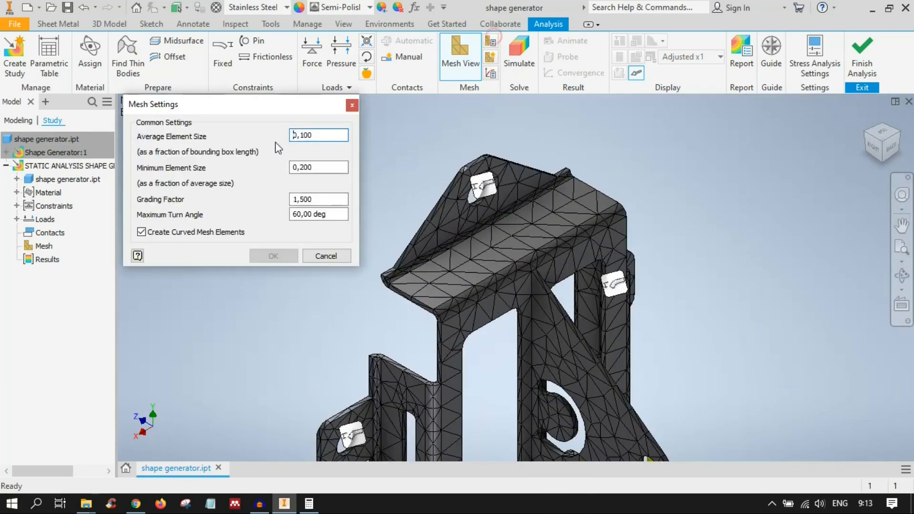
pyautogui.click(302, 135)
pyautogui.write('0')
pyautogui.doubleClick(302, 167)
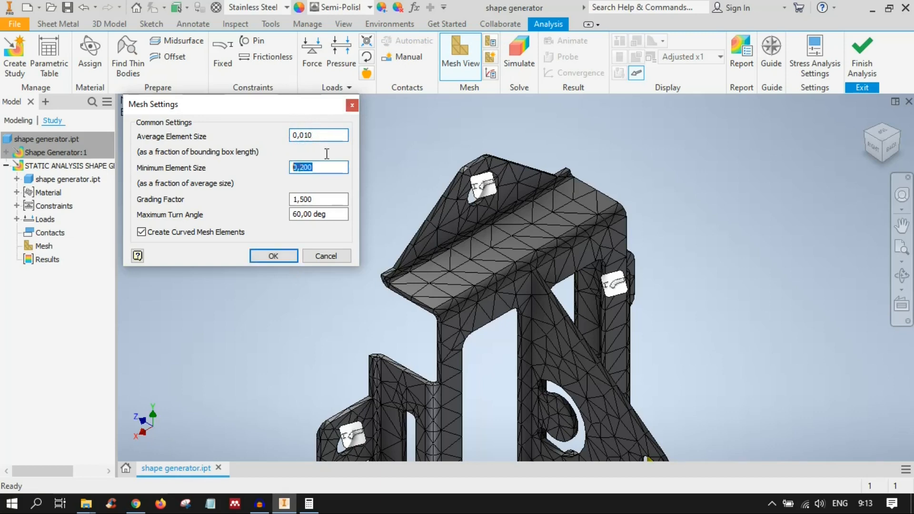
pyautogui.click(300, 167)
pyautogui.write('0')
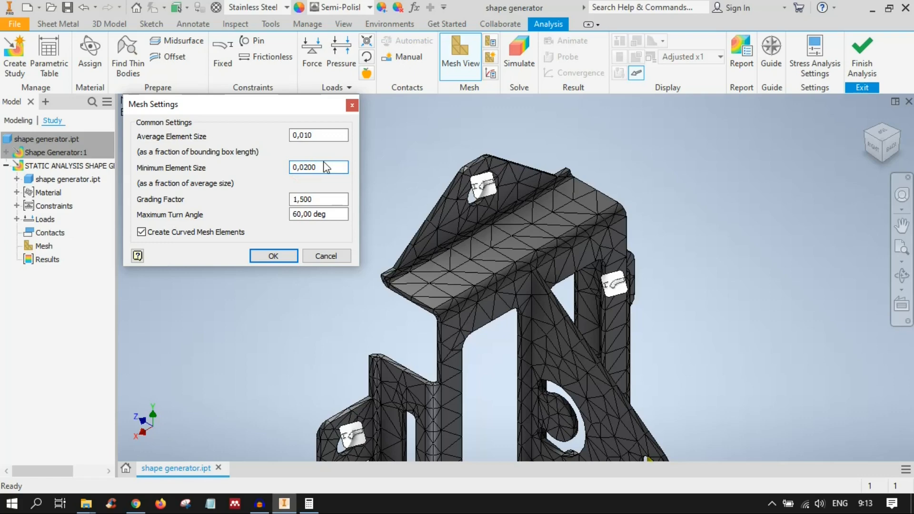
pyautogui.click(284, 256)
# Update the bracket's mesh with the new element sizes.
pyautogui.scroll(-3, 519, 304)
pyautogui.moveTo(522, 358); pyautogui.dragTo(472, 292, button='middle')
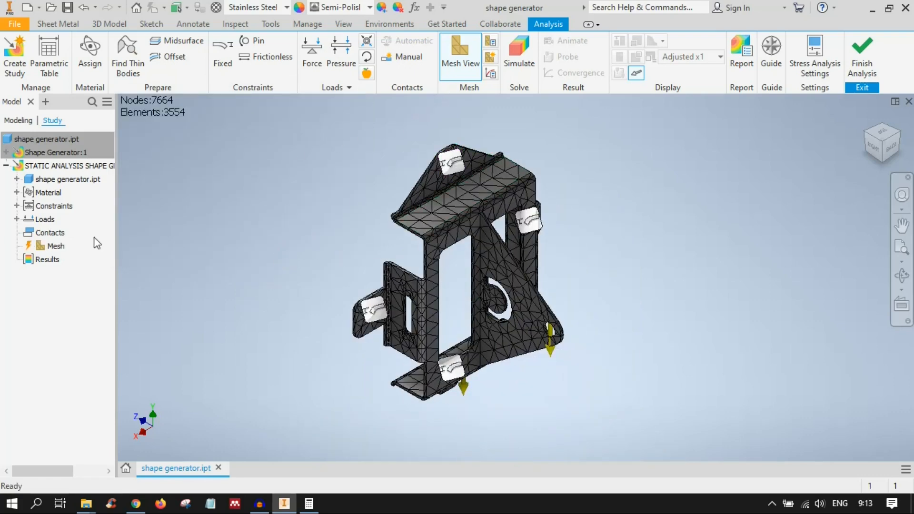
pyautogui.rightClick(52, 245)
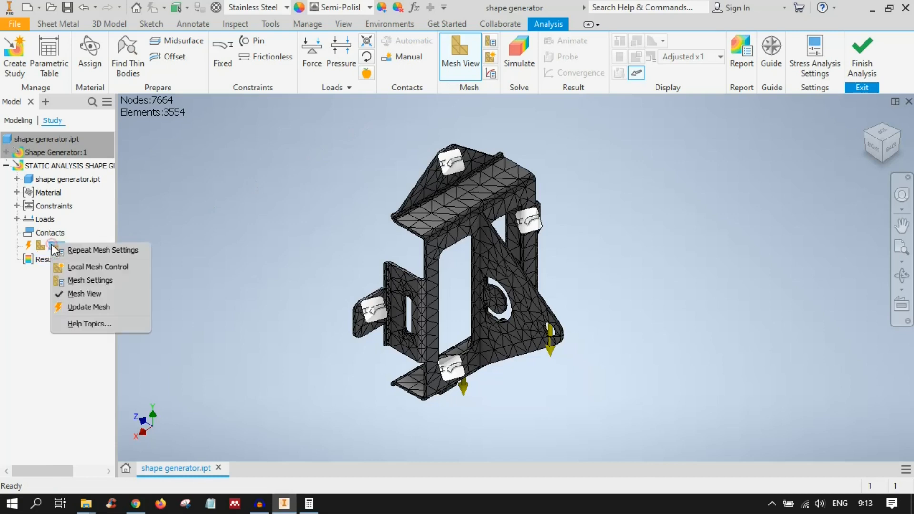
pyautogui.click(87, 307)
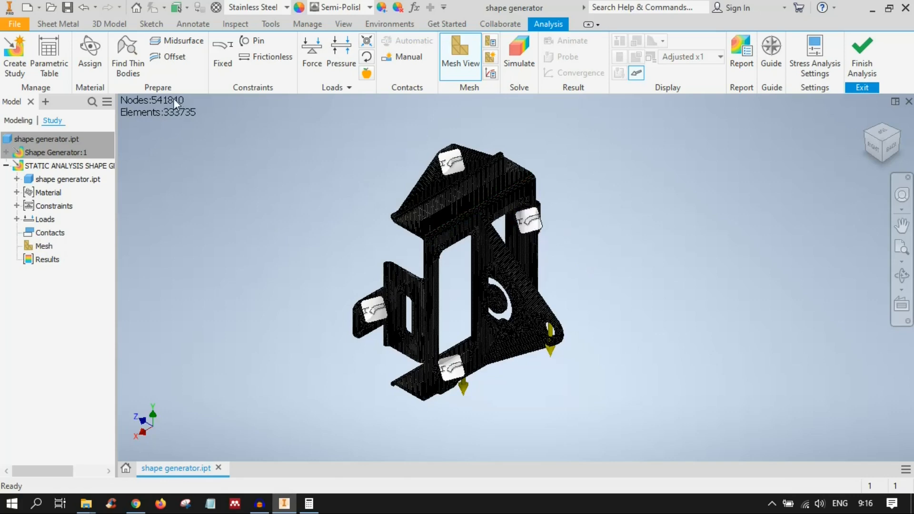
# Examine the refined mesh density on the bracket's upper flange, bends, front cutout and triangular plate.
pyautogui.moveTo(350, 166); pyautogui.dragTo(394, 193, button='middle')
pyautogui.scroll(3, 478, 269)
pyautogui.scroll(-10, 478, 269)
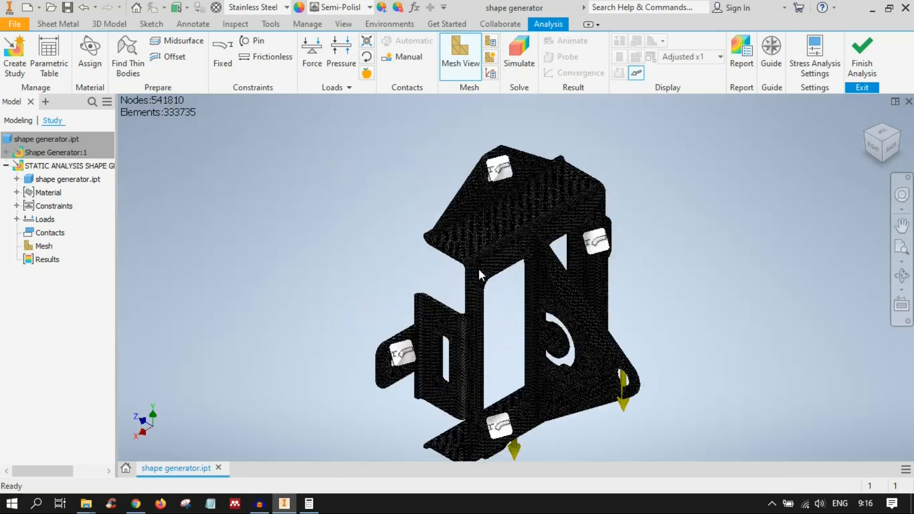
pyautogui.scroll(3, 540, 337)
pyautogui.scroll(3, 494, 306)
pyautogui.scroll(-3, 447, 215)
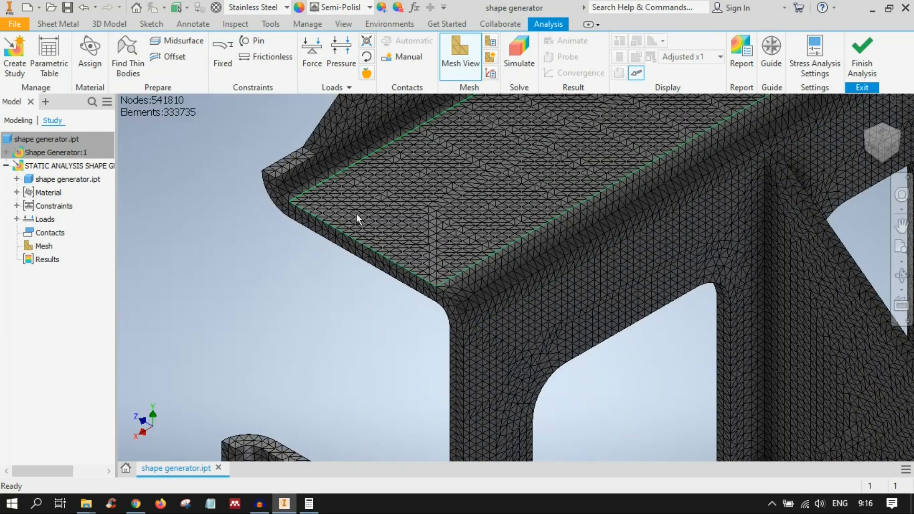
pyautogui.scroll(-5, 356, 213)
pyautogui.scroll(6, 307, 254)
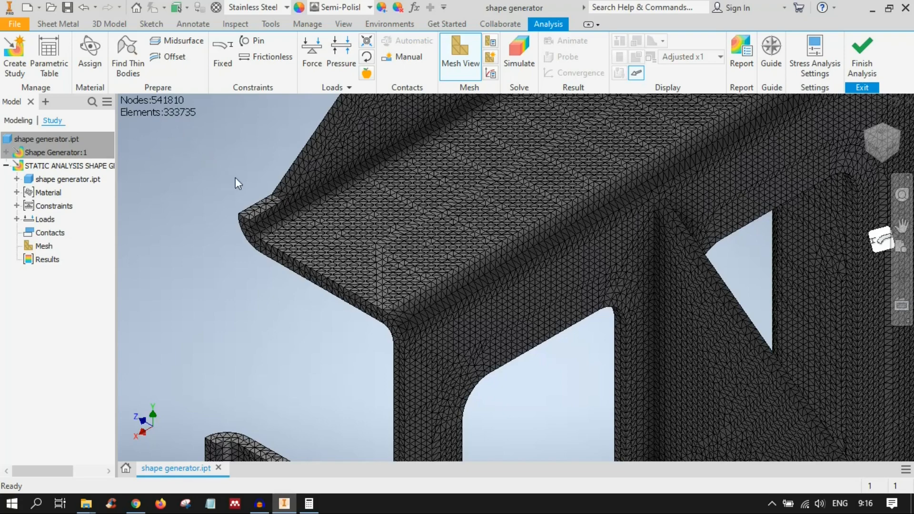
pyautogui.scroll(5, 623, 269)
pyautogui.keyDown('shift'); pyautogui.moveTo(627, 282); pyautogui.dragTo(439, 250, button='middle'); pyautogui.keyUp('shift')
pyautogui.scroll(-5, 441, 286)
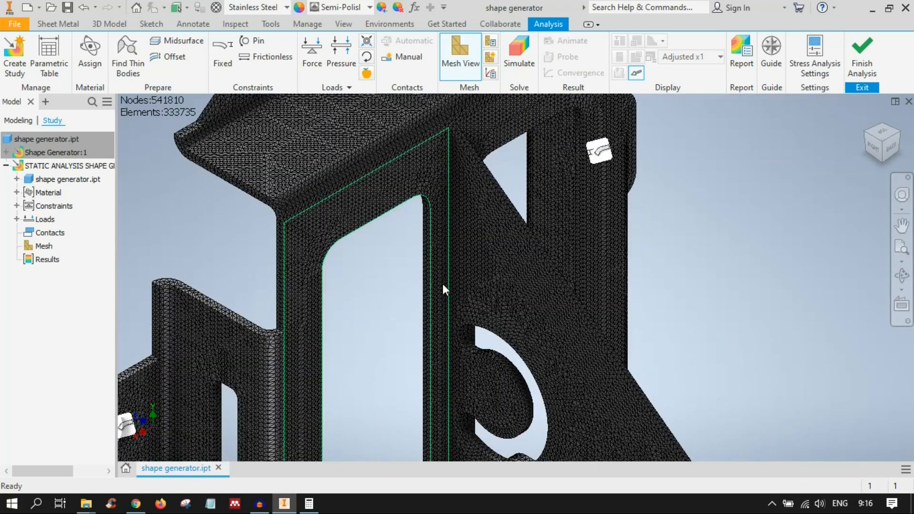
pyautogui.scroll(5, 442, 281)
pyautogui.scroll(-3, 487, 141)
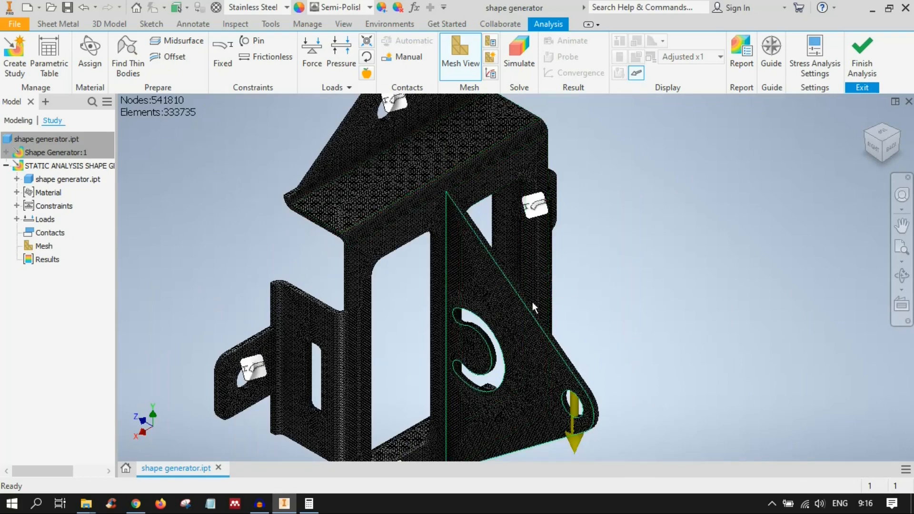
pyautogui.scroll(3, 533, 304)
pyautogui.scroll(4, 539, 296)
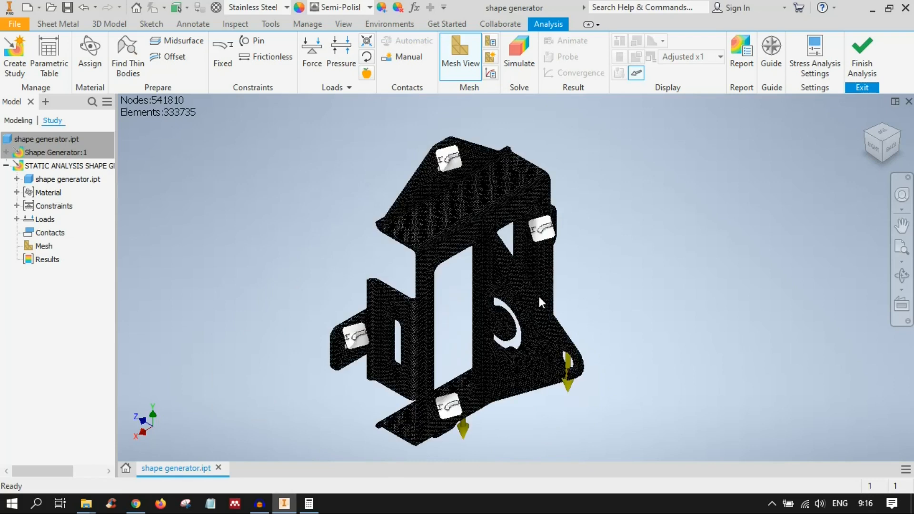
# Run the static stress simulation for the current configuration with the warnings list expanded.
pyautogui.click(511, 61)
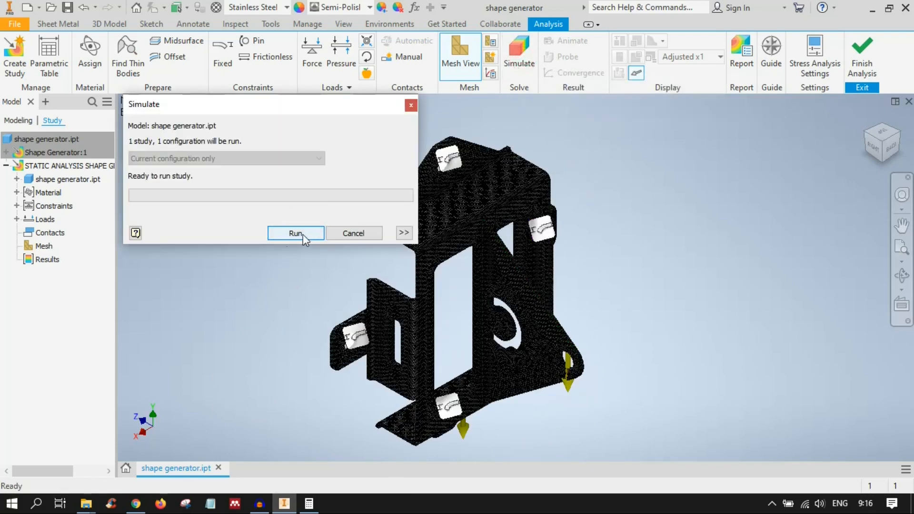
pyautogui.click(403, 232)
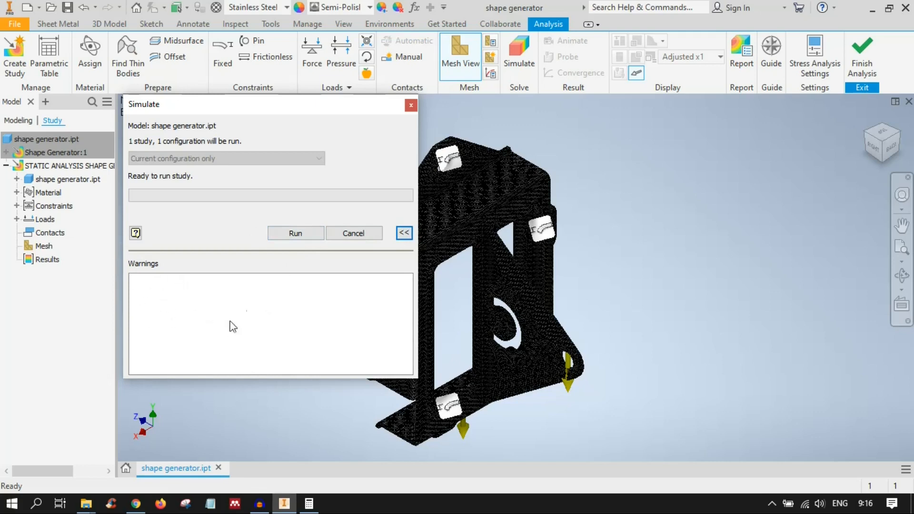
pyautogui.moveTo(218, 107); pyautogui.dragTo(113, 88)
pyautogui.click(205, 213)
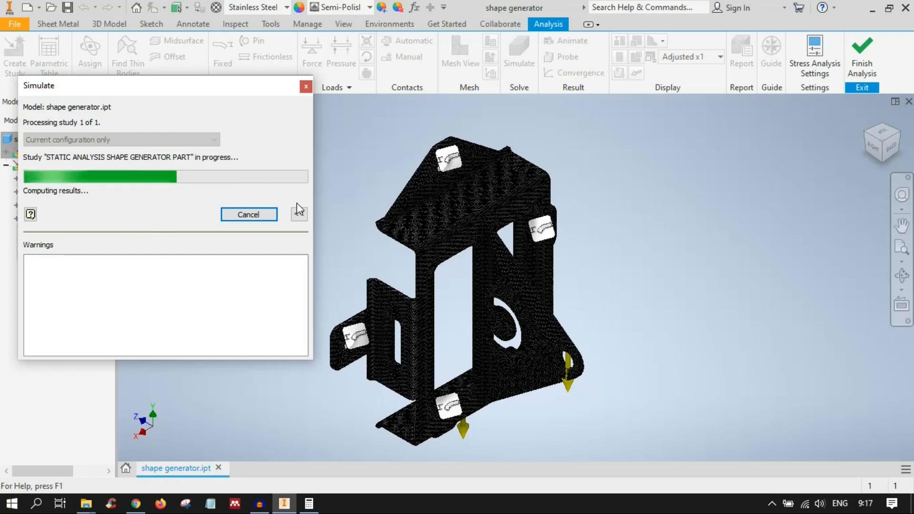
# Examine the mesh around the curved cutout during the solve and the von Mises stress results at the triangular plate's loaded hole.
pyautogui.scroll(5, 530, 297)
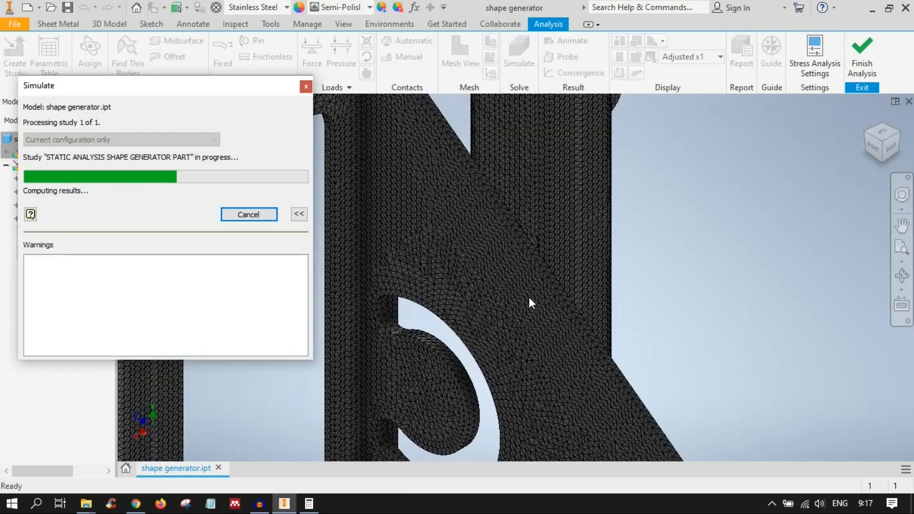
pyautogui.moveTo(516, 304); pyautogui.dragTo(792, 226, button='middle')
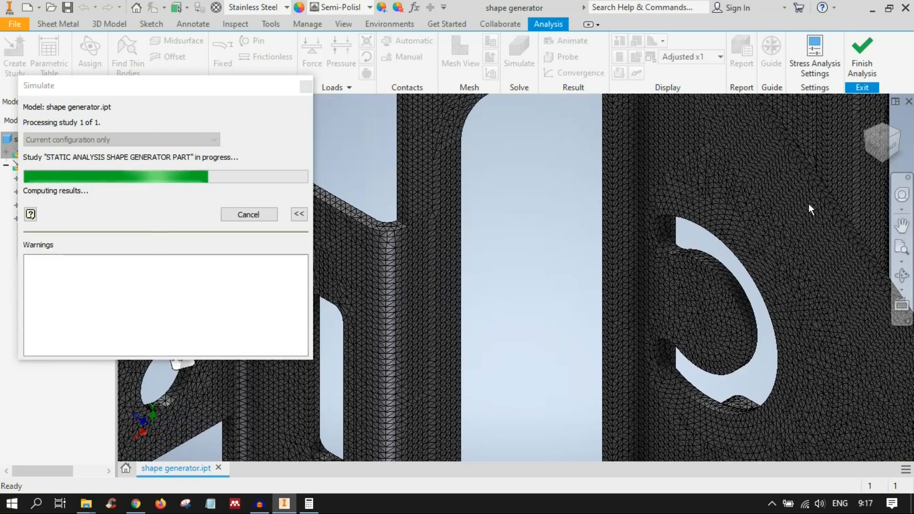
pyautogui.moveTo(830, 225)
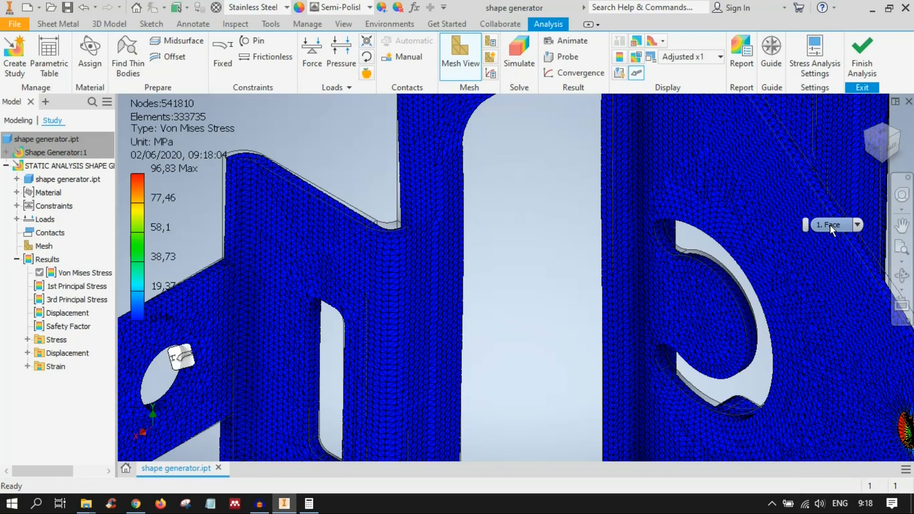
pyautogui.scroll(-4, 845, 327)
pyautogui.scroll(6, 830, 333)
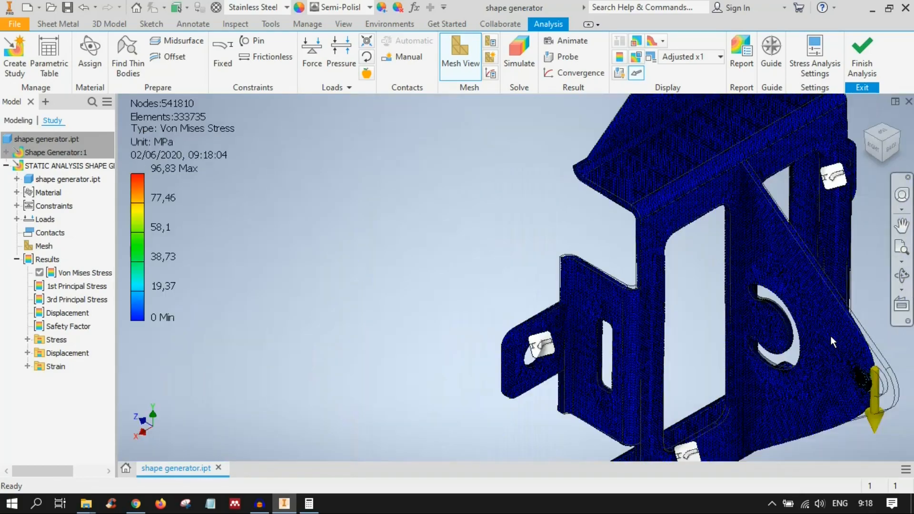
pyautogui.moveTo(772, 310); pyautogui.dragTo(623, 236, button='middle')
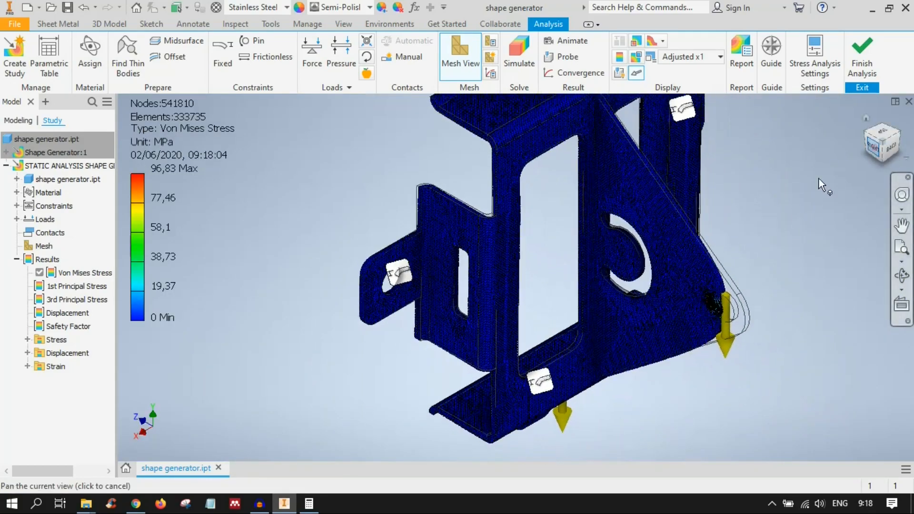
pyautogui.scroll(-6, 555, 282)
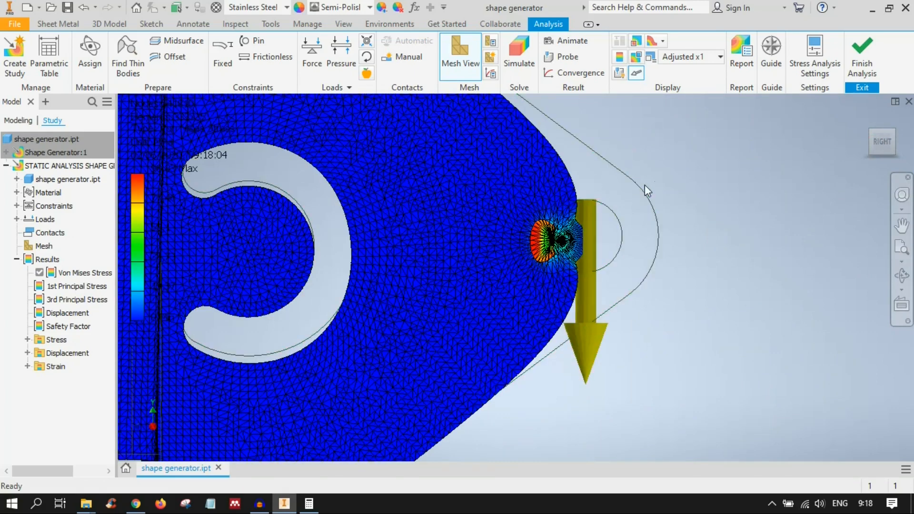
pyautogui.moveTo(644, 184); pyautogui.dragTo(724, 202, button='middle')
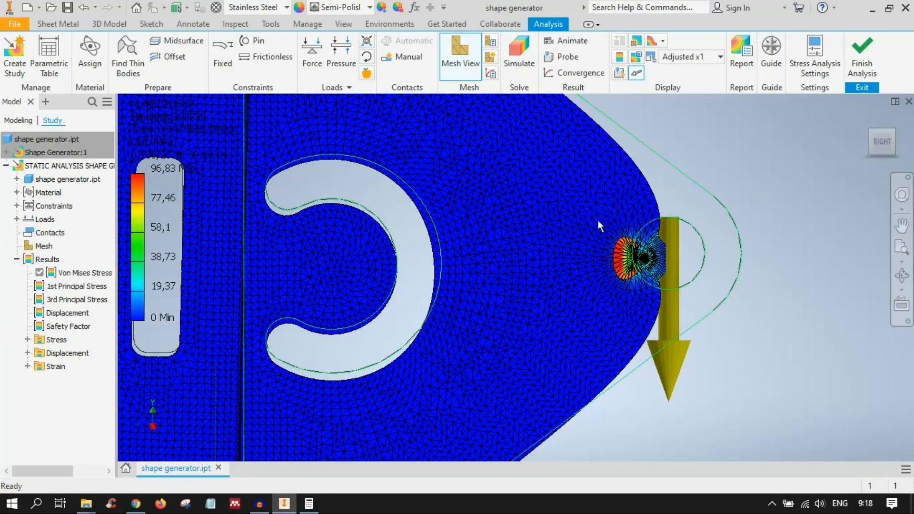
pyautogui.scroll(5, 640, 230)
pyautogui.scroll(-3, 643, 233)
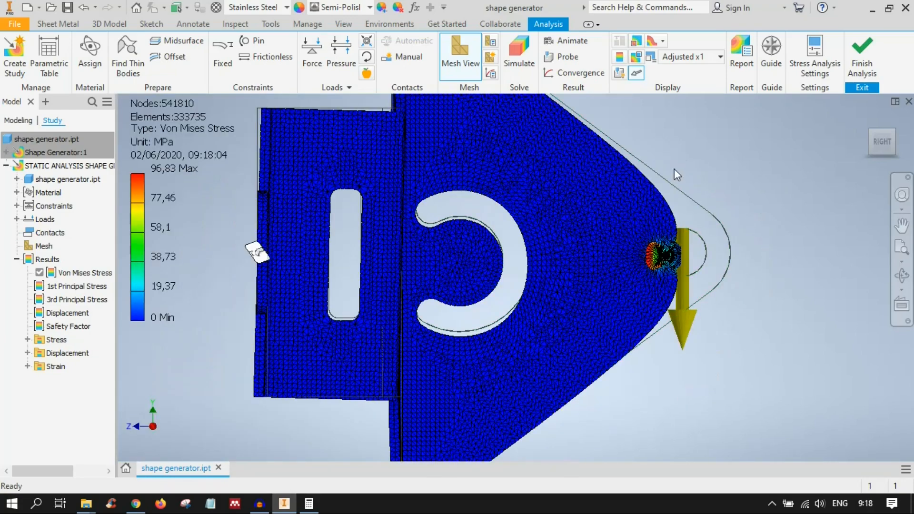
# Set the displacement display scale to Actual and inspect the von Mises stress around the loaded hole.
pyautogui.click(671, 58)
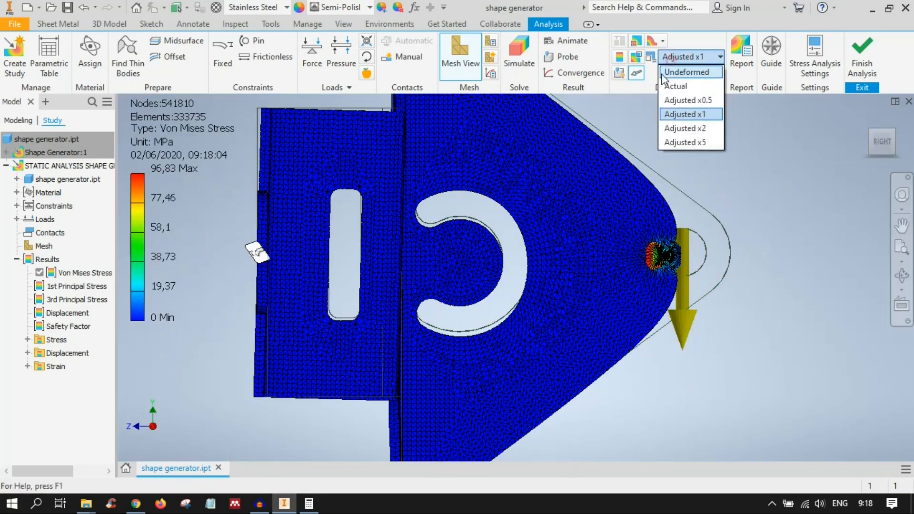
pyautogui.click(688, 87)
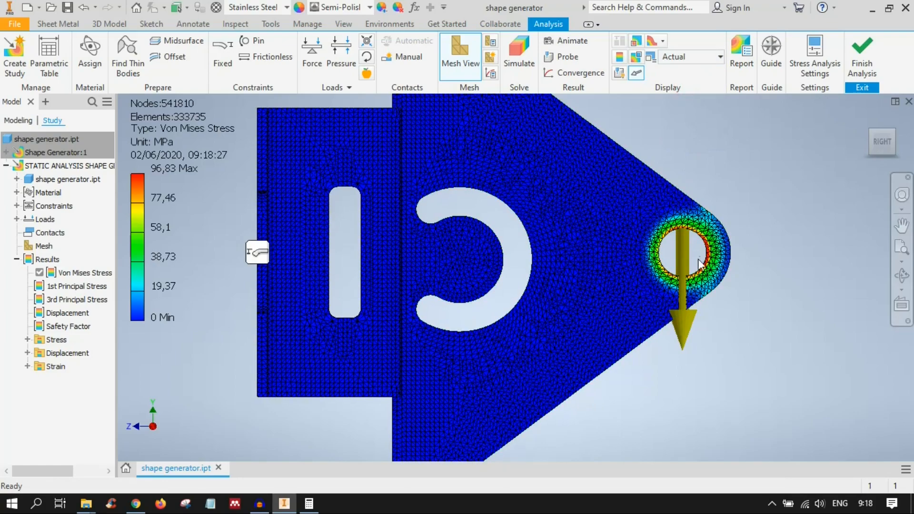
pyautogui.keyDown('shift'); pyautogui.moveTo(740, 264); pyautogui.dragTo(696, 239, button='middle'); pyautogui.keyUp('shift')
pyautogui.scroll(-3, 696, 243)
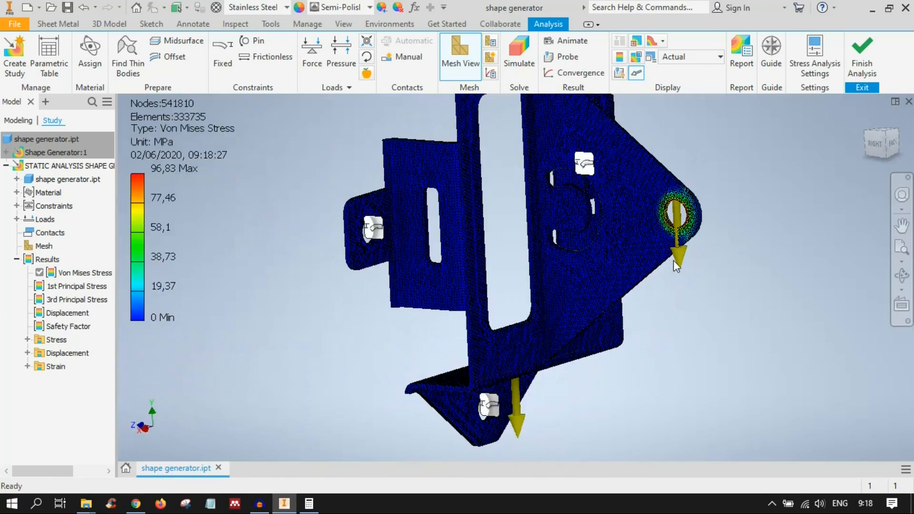
pyautogui.scroll(3, 680, 259)
pyautogui.scroll(-2, 676, 264)
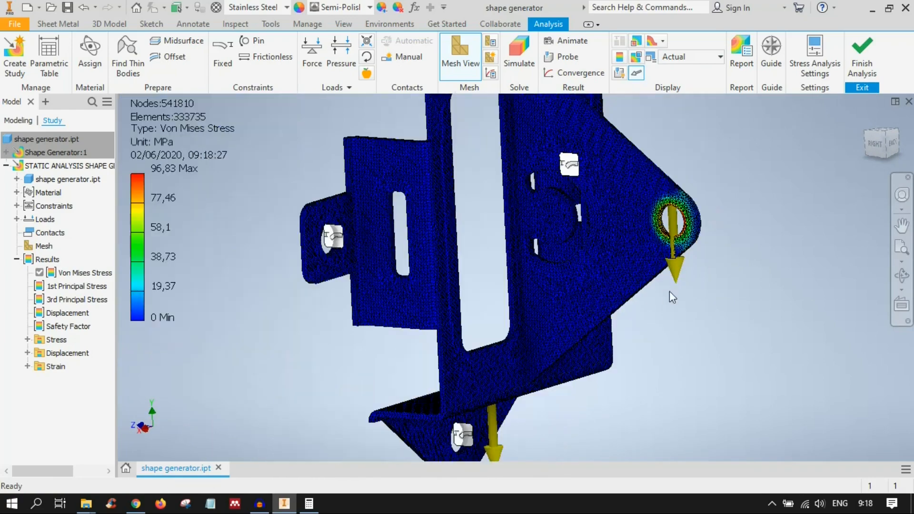
pyautogui.keyDown('shift'); pyautogui.moveTo(669, 290); pyautogui.dragTo(566, 334, button='middle'); pyautogui.keyUp('shift')
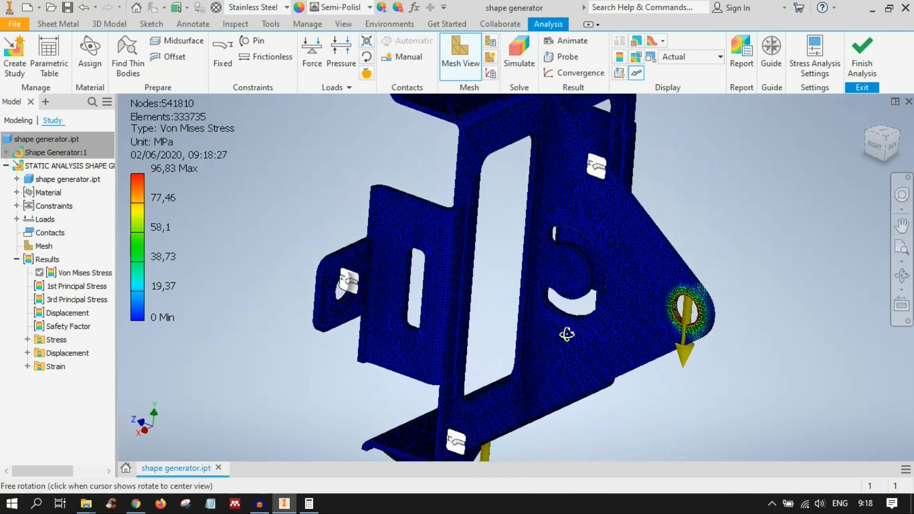
# Play the result animation of the bracket's right view with 20 steps at Normal speed, showing the original shape.
pyautogui.click(875, 144)
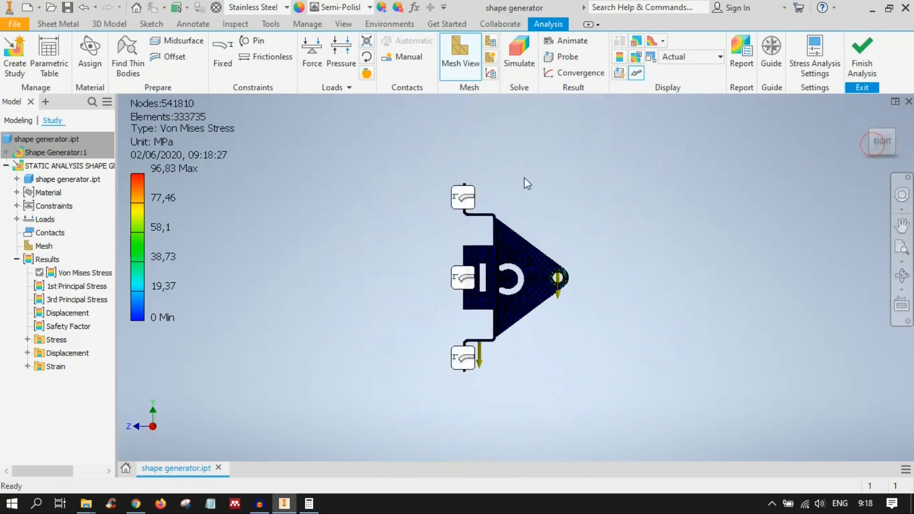
pyautogui.scroll(5, 527, 259)
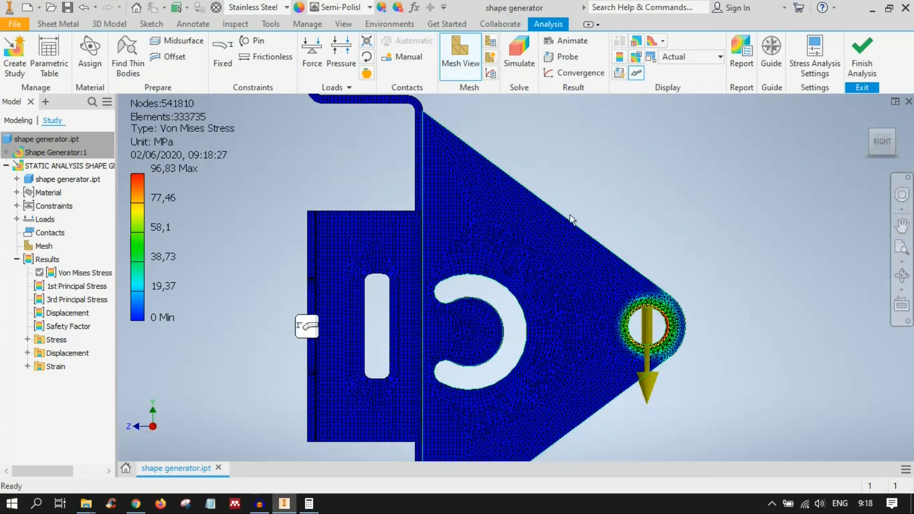
pyautogui.click(567, 44)
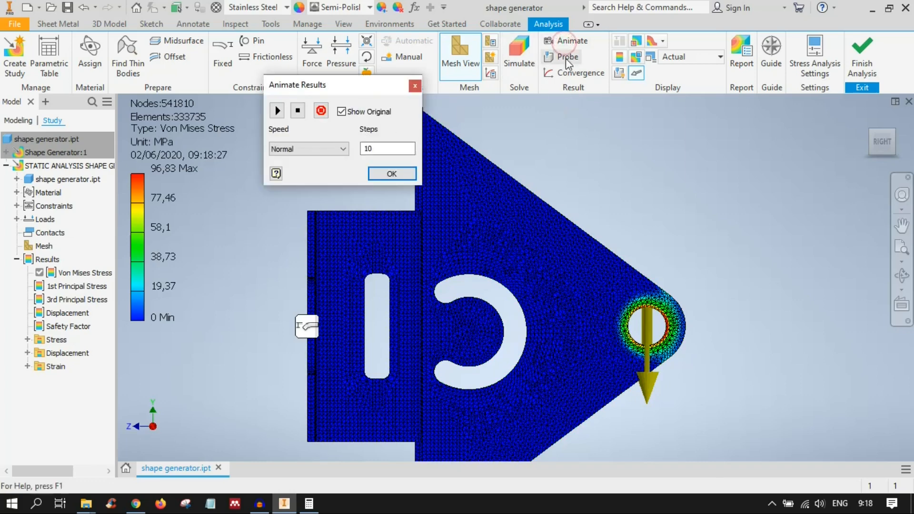
pyautogui.doubleClick(377, 152)
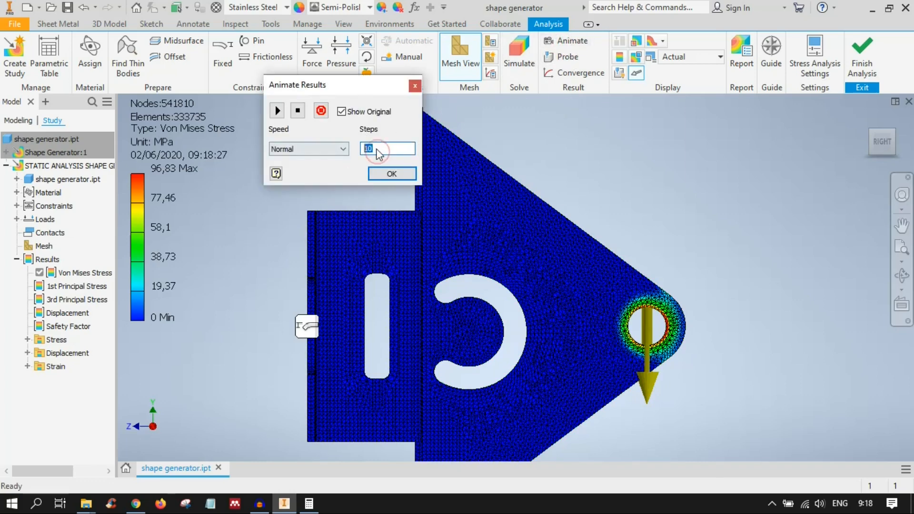
pyautogui.write('20')
pyautogui.click(322, 149)
pyautogui.click(322, 150)
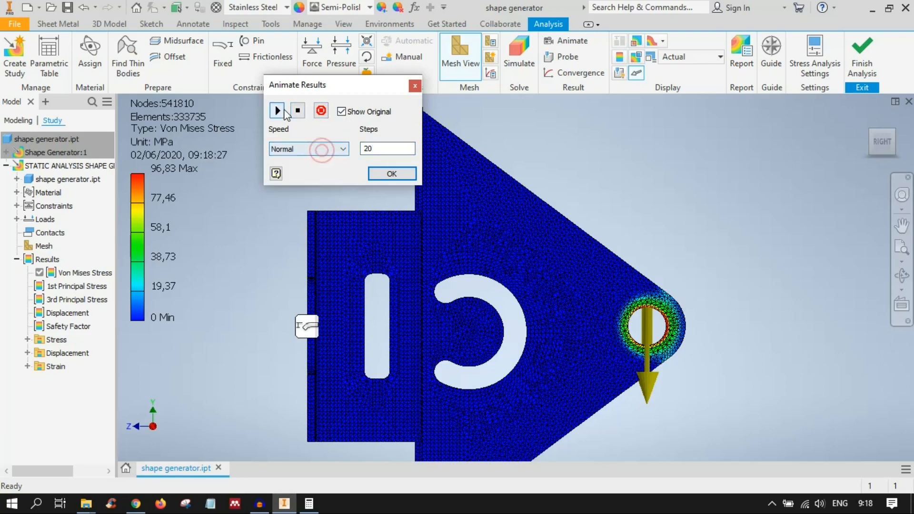
pyautogui.click(284, 111)
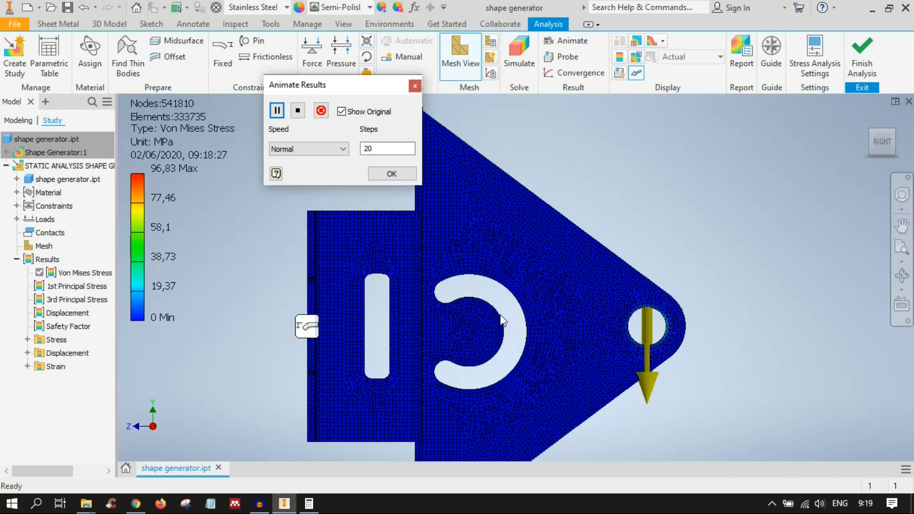
# Examine the animated stress around the loaded hole from the side and in isometric view, and close the animation.
pyautogui.scroll(-3, 500, 315)
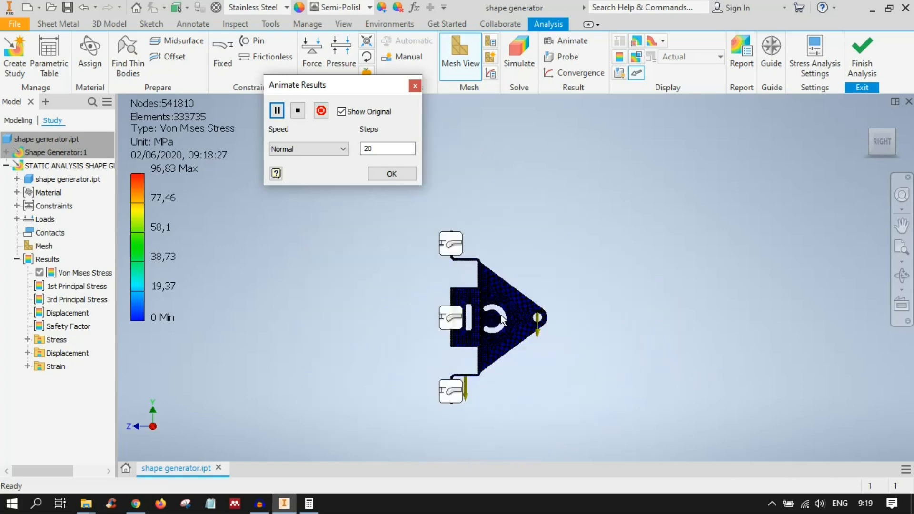
pyautogui.scroll(10, 501, 315)
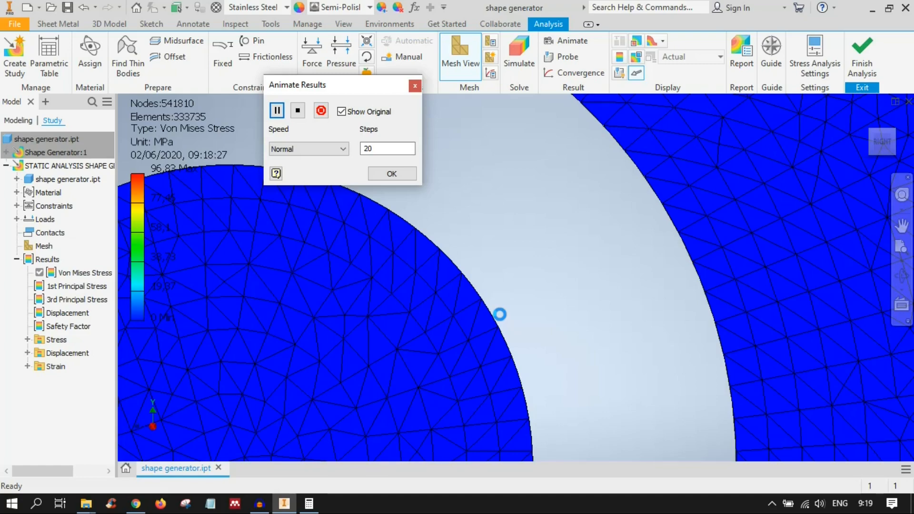
pyautogui.scroll(-8, 500, 314)
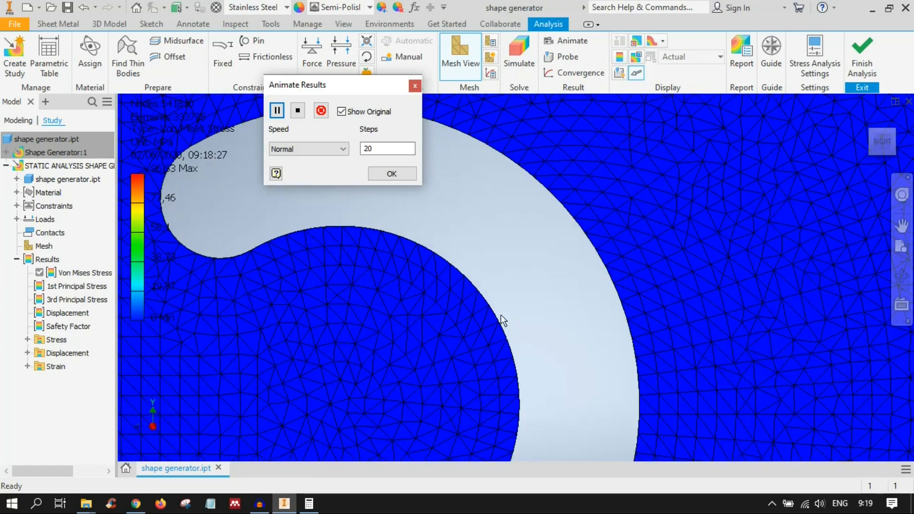
pyautogui.scroll(3, 710, 267)
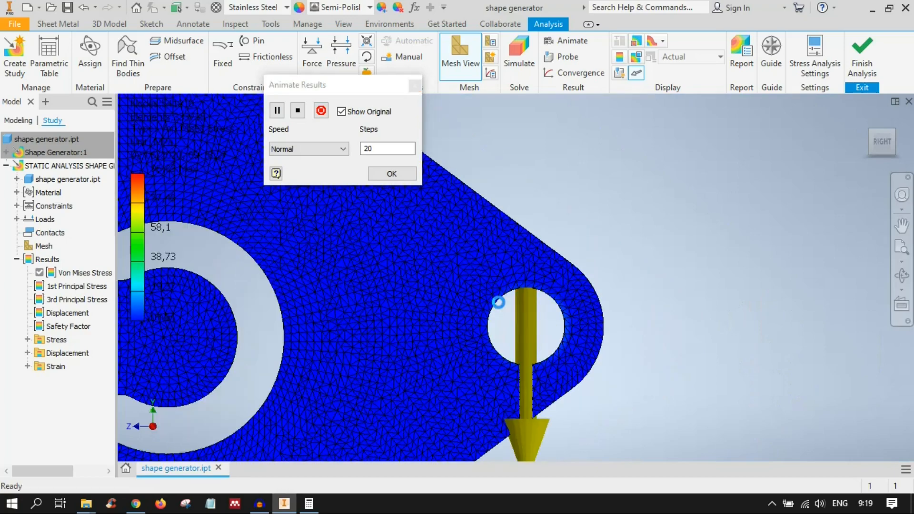
pyautogui.scroll(5, 647, 330)
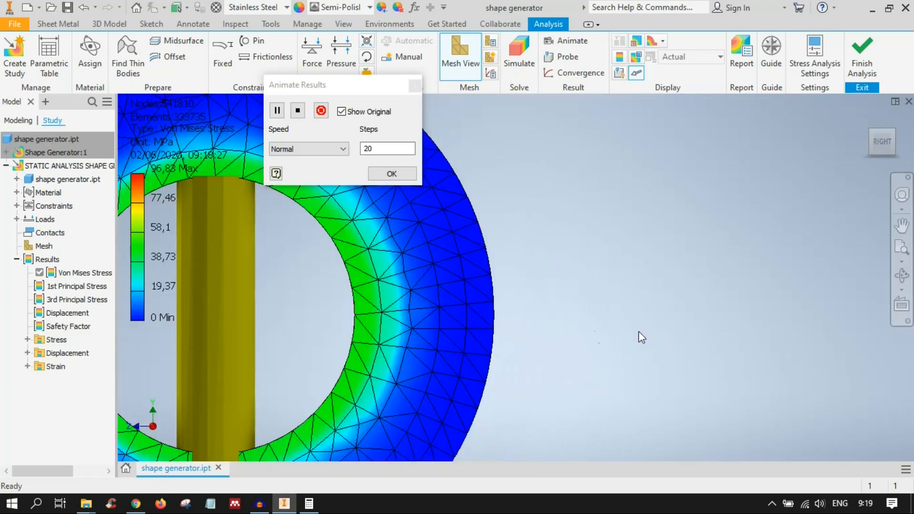
pyautogui.moveTo(516, 323); pyautogui.dragTo(768, 284, button='middle')
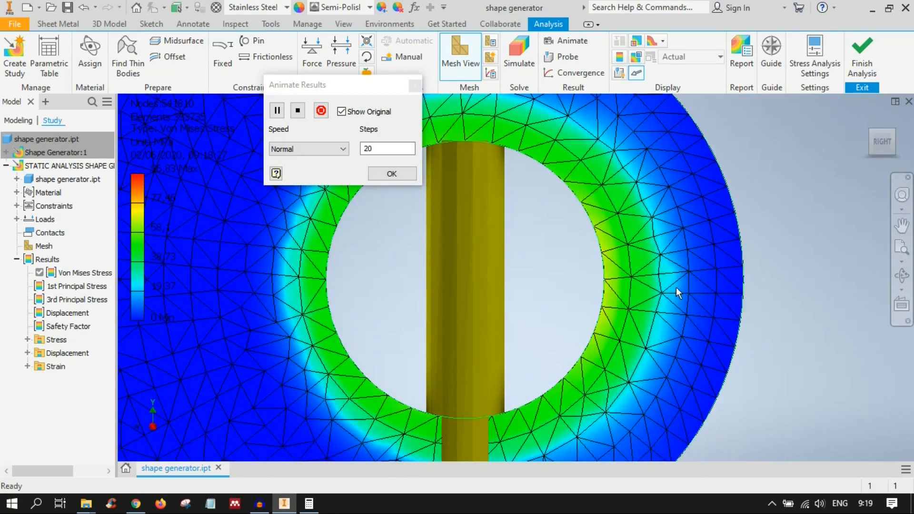
pyautogui.scroll(-3, 676, 287)
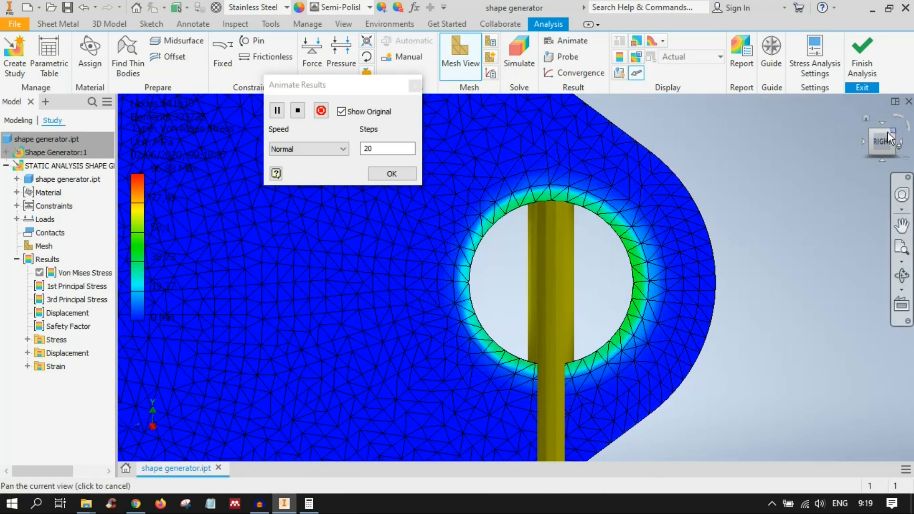
pyautogui.click(866, 118)
pyautogui.scroll(5, 524, 287)
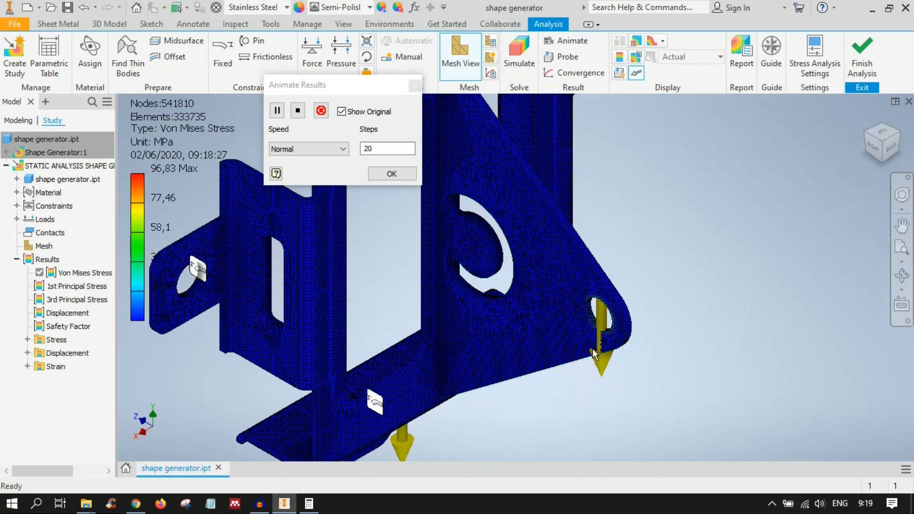
pyautogui.scroll(3, 619, 355)
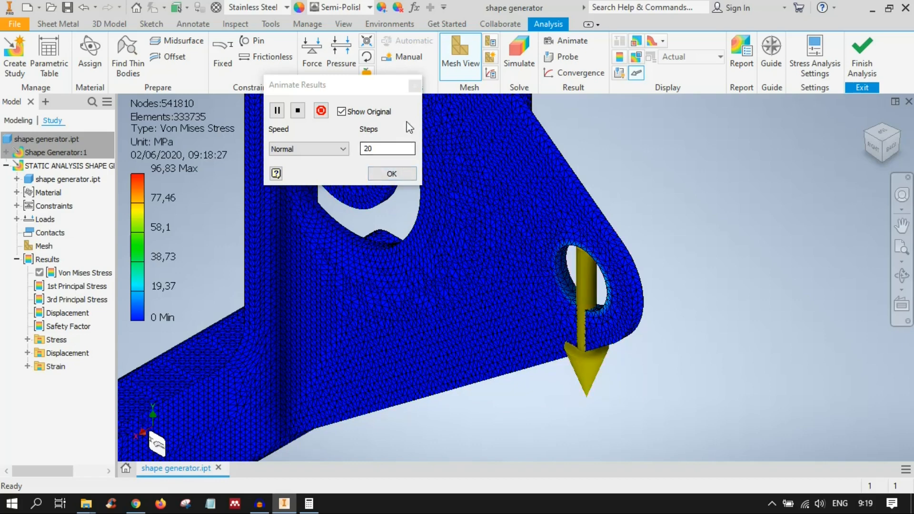
pyautogui.click(418, 90)
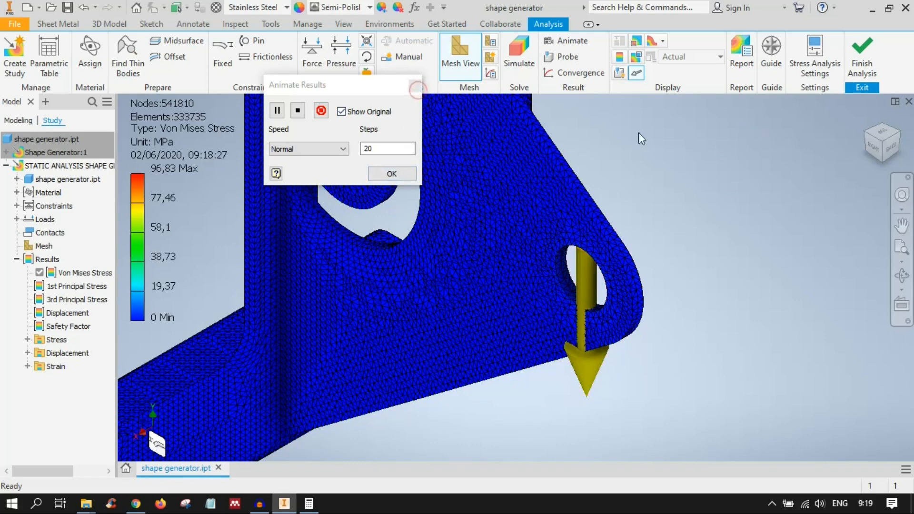
pyautogui.click(398, 176)
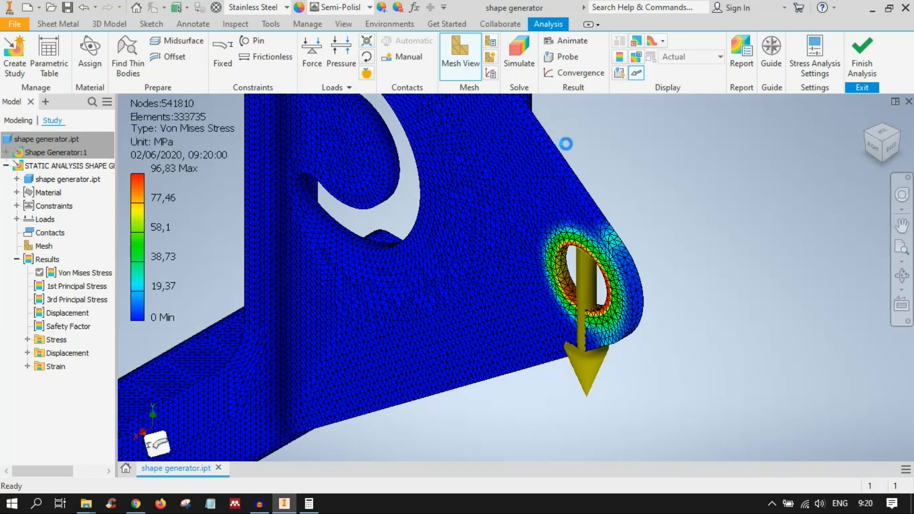
# Compare the plate's deformation at the Adjusted x0.5 and Adjusted x1 displacement scales, and leave it set to Adjusted x2.
pyautogui.click(705, 57)
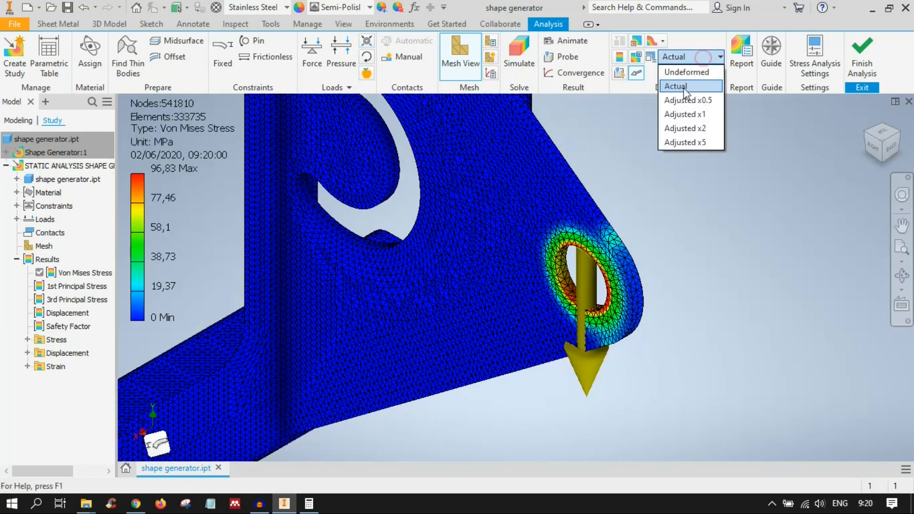
pyautogui.click(686, 101)
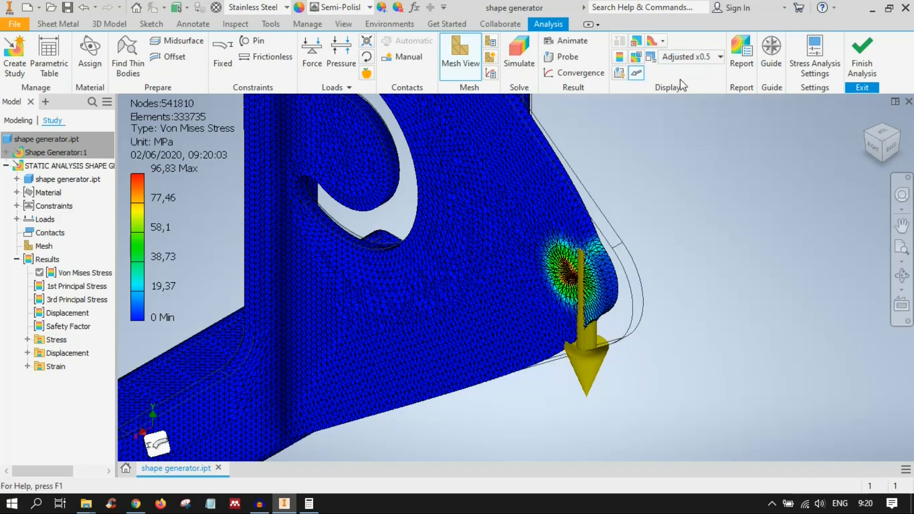
pyautogui.click(693, 59)
pyautogui.click(697, 119)
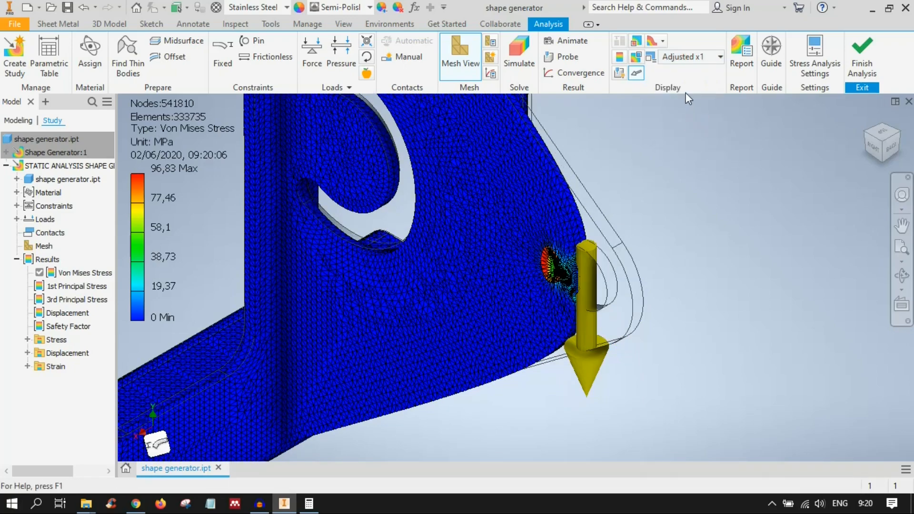
pyautogui.click(685, 52)
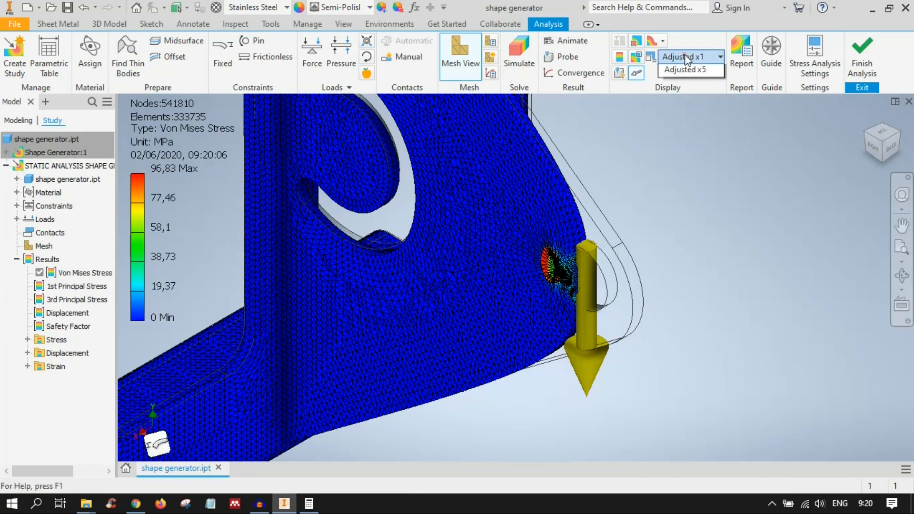
pyautogui.click(695, 128)
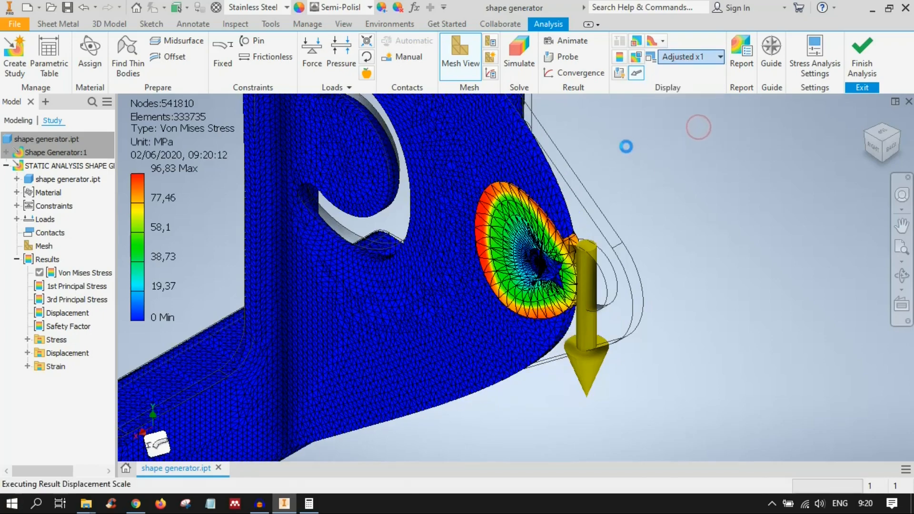
# Set the displacement scale to Adjusted x5 and examine the exaggerated deformation around the loaded hole from the back and in isometric view.
pyautogui.click(709, 61)
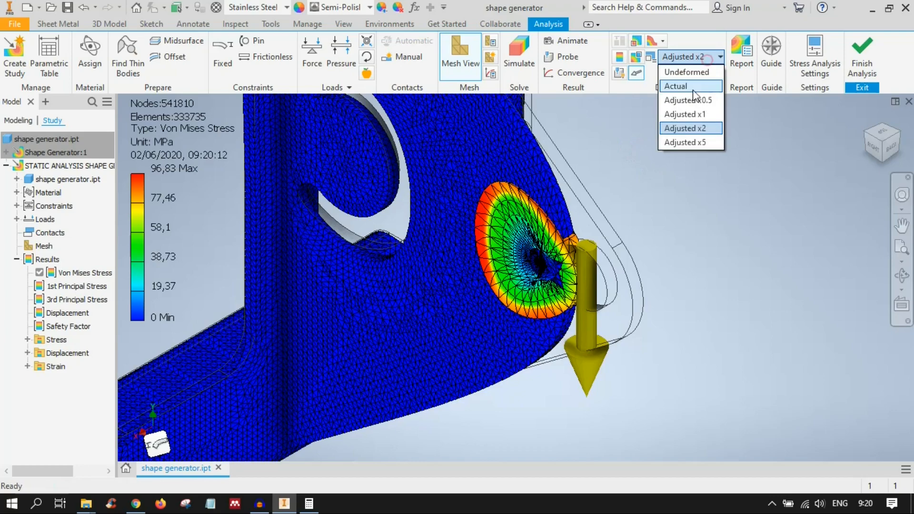
pyautogui.click(695, 141)
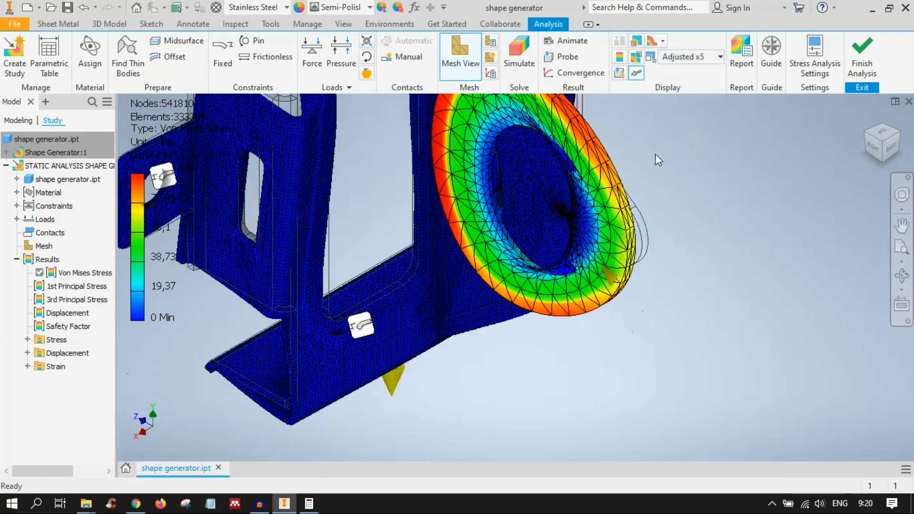
pyautogui.scroll(-5, 723, 197)
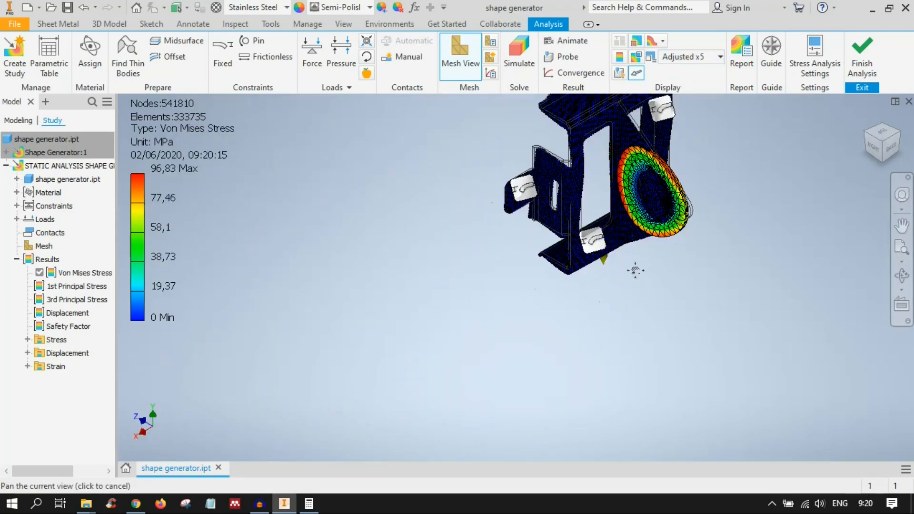
pyautogui.scroll(7, 649, 260)
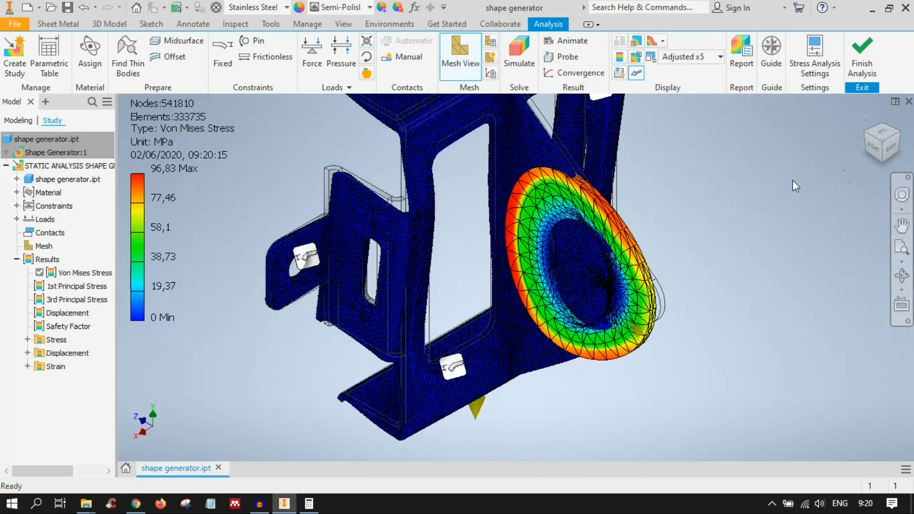
pyautogui.scroll(-3, 809, 176)
pyautogui.click(892, 150)
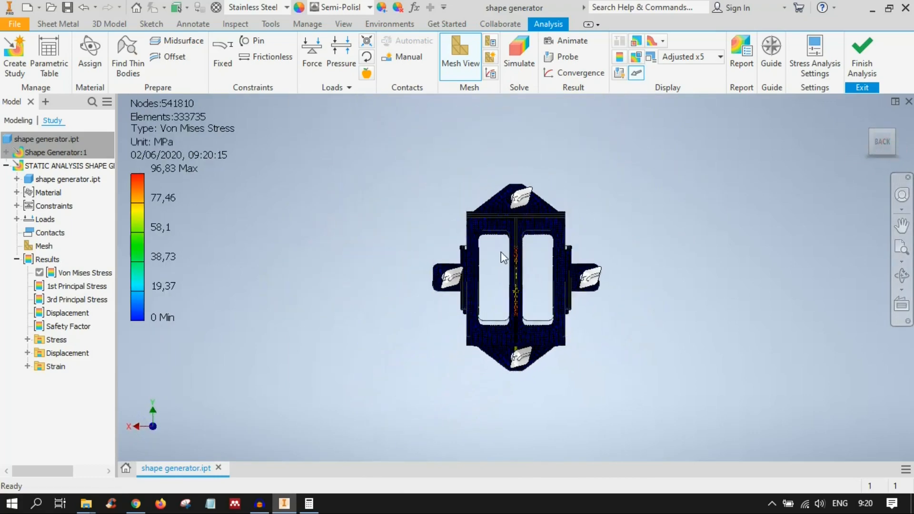
pyautogui.click(873, 134)
pyautogui.scroll(3, 470, 303)
pyautogui.moveTo(607, 303); pyautogui.dragTo(591, 307, button='middle')
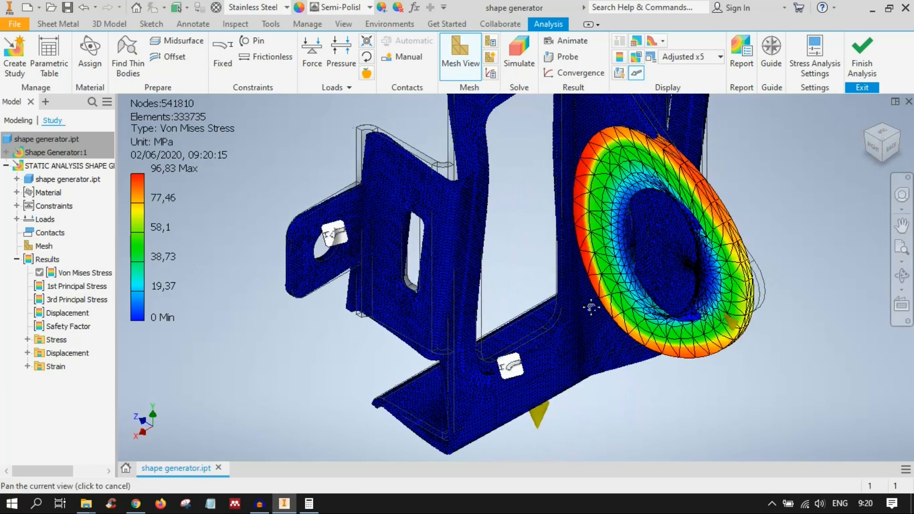
pyautogui.moveTo(459, 238); pyautogui.dragTo(528, 281)
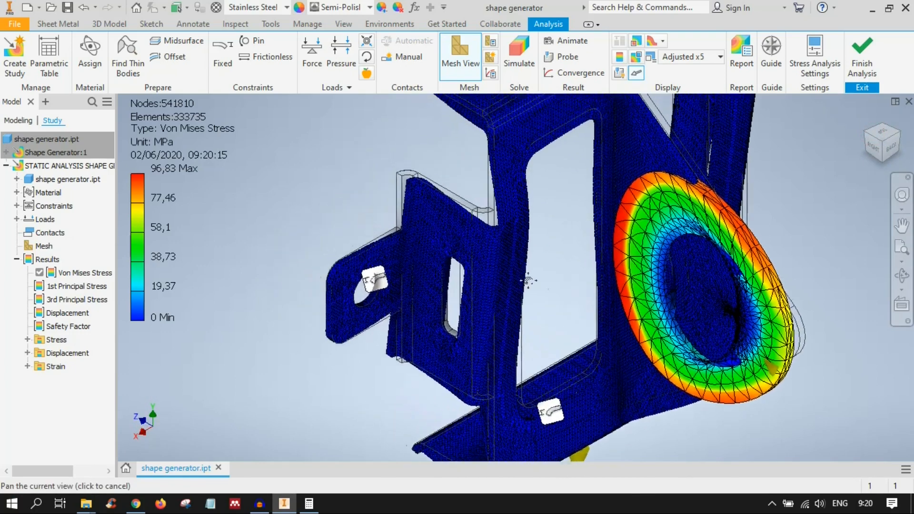
pyautogui.moveTo(528, 280); pyautogui.dragTo(472, 274, button='middle')
pyautogui.scroll(-2, 552, 333)
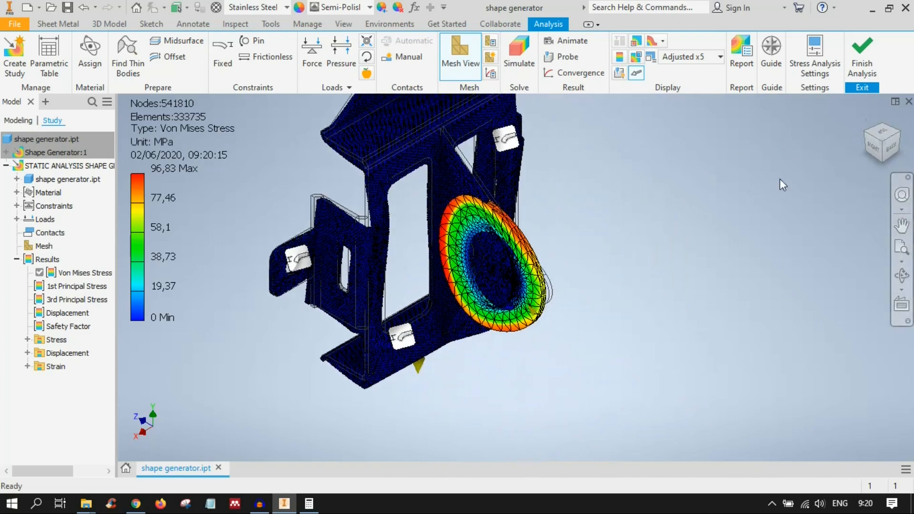
# Compare the Adjusted x5 deformed shape with the original outline along the bracket's flanges and loaded hole, starting from the right view.
pyautogui.click(873, 151)
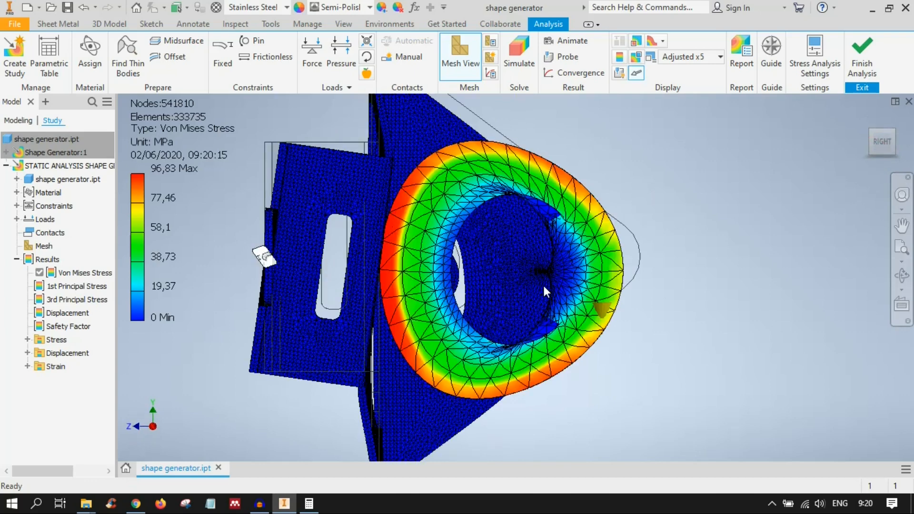
pyautogui.scroll(3, 542, 284)
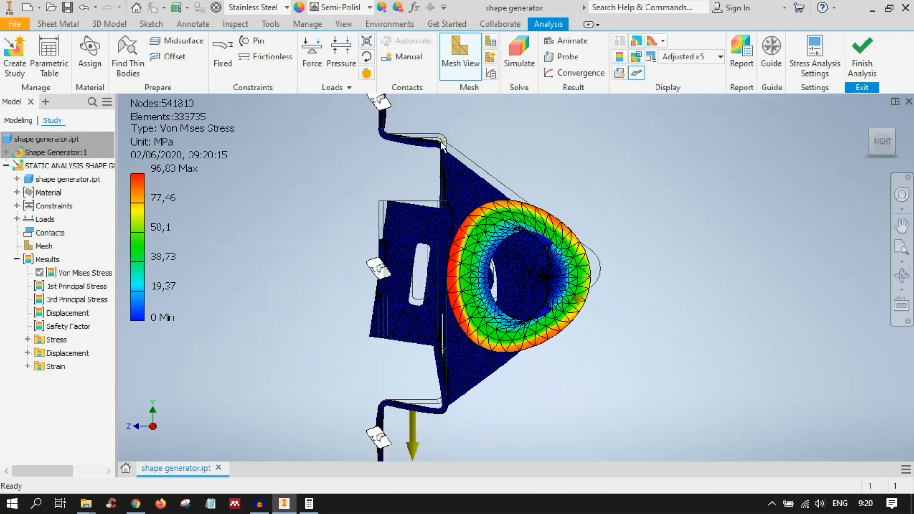
pyautogui.scroll(-3, 487, 162)
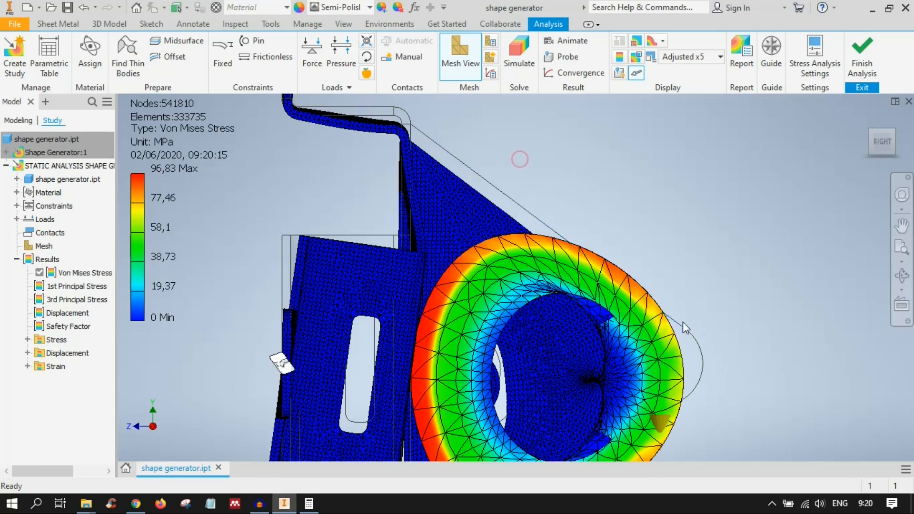
pyautogui.moveTo(708, 351); pyautogui.dragTo(746, 243, button='middle')
pyautogui.moveTo(473, 257); pyautogui.dragTo(558, 335, button='middle')
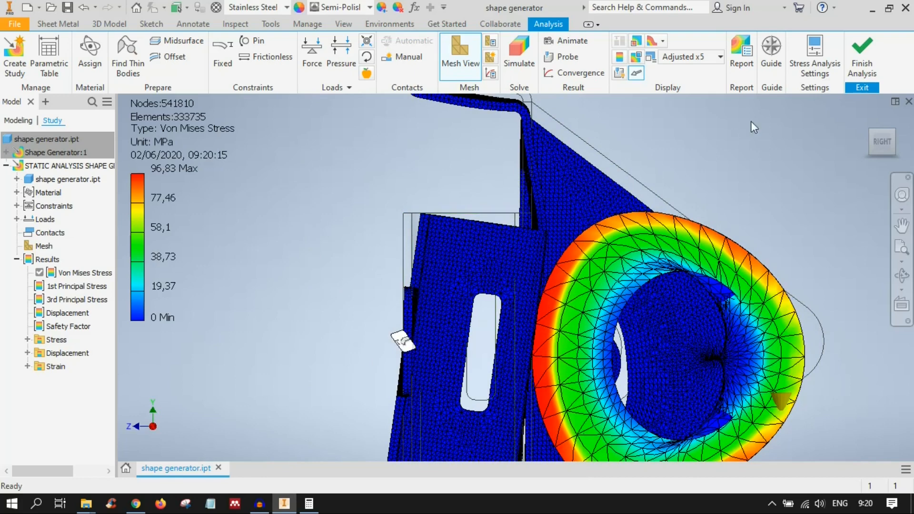
pyautogui.moveTo(512, 248); pyautogui.dragTo(515, 342, button='middle')
pyautogui.scroll(3, 500, 269)
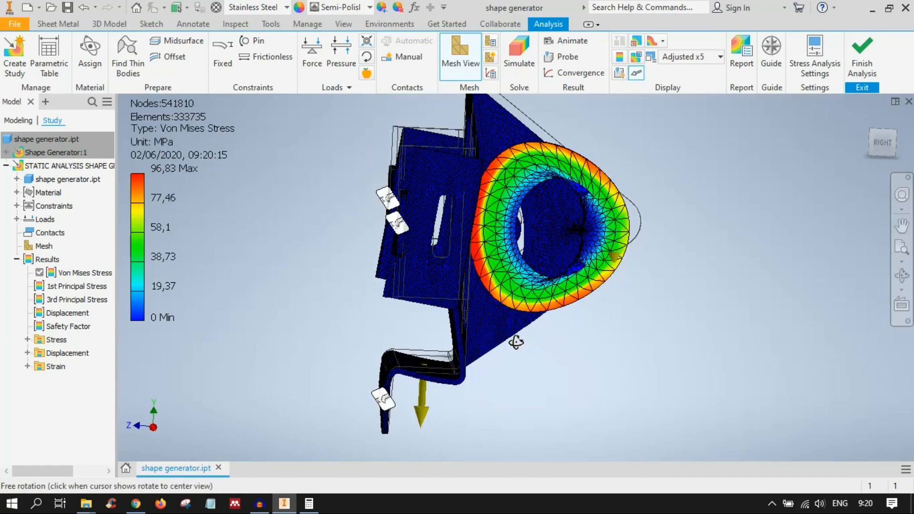
pyautogui.keyDown('shift'); pyautogui.moveTo(451, 354); pyautogui.dragTo(422, 292, button='middle'); pyautogui.keyUp('shift')
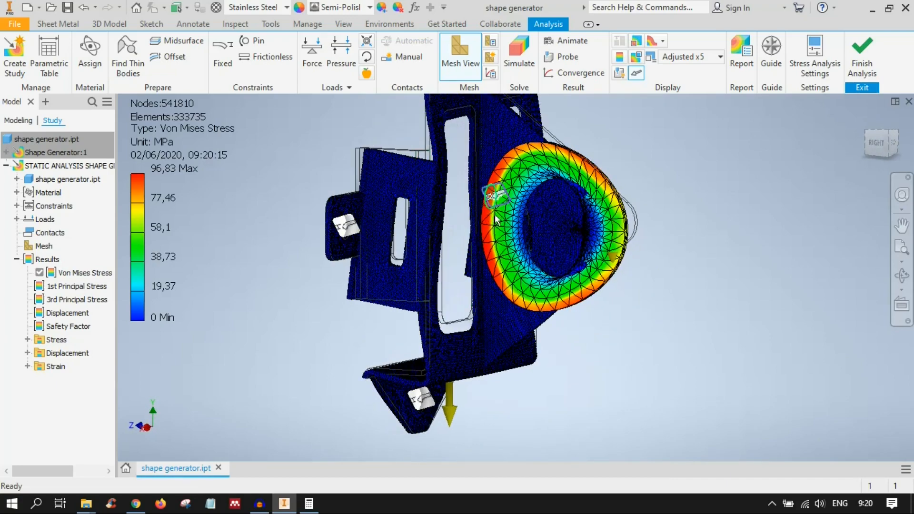
# Set the displacement display scale to Actual.
pyautogui.click(685, 56)
pyautogui.click(693, 87)
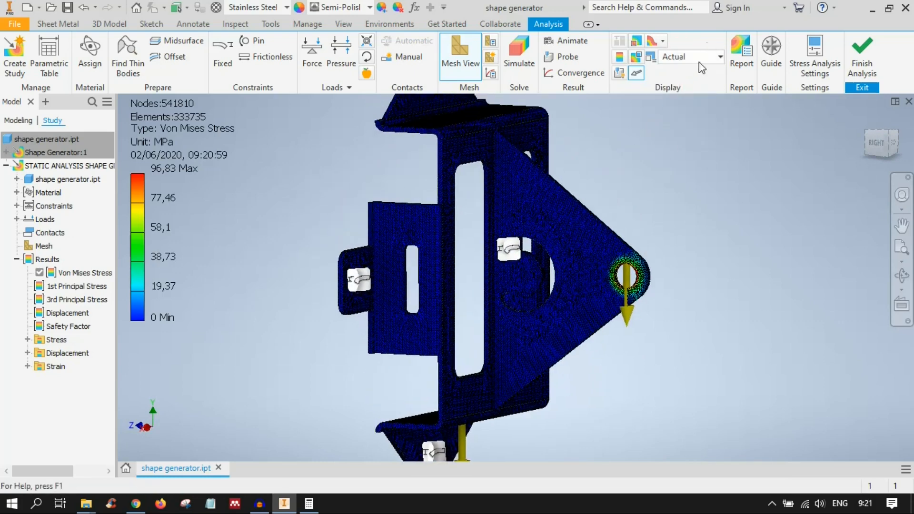
pyautogui.click(695, 57)
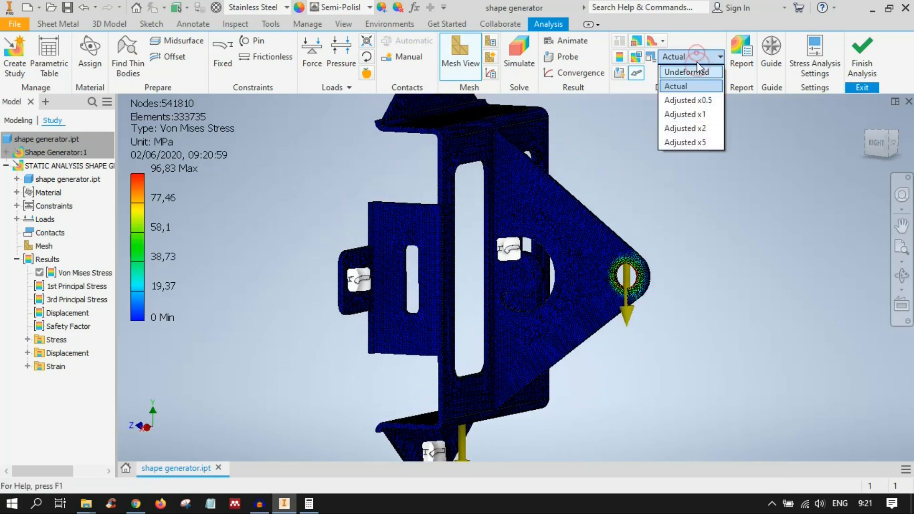
pyautogui.click(705, 86)
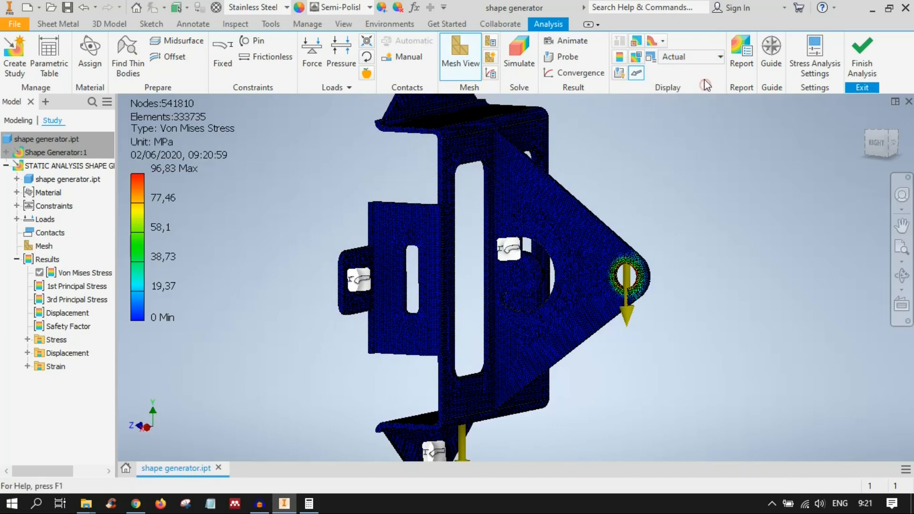
# Examine the actual-scale von Mises stress around the loaded hole and on the underside of the lower flange, ending in the right view.
pyautogui.click(876, 142)
pyautogui.scroll(-4, 590, 266)
pyautogui.moveTo(487, 263); pyautogui.dragTo(625, 300, button='middle')
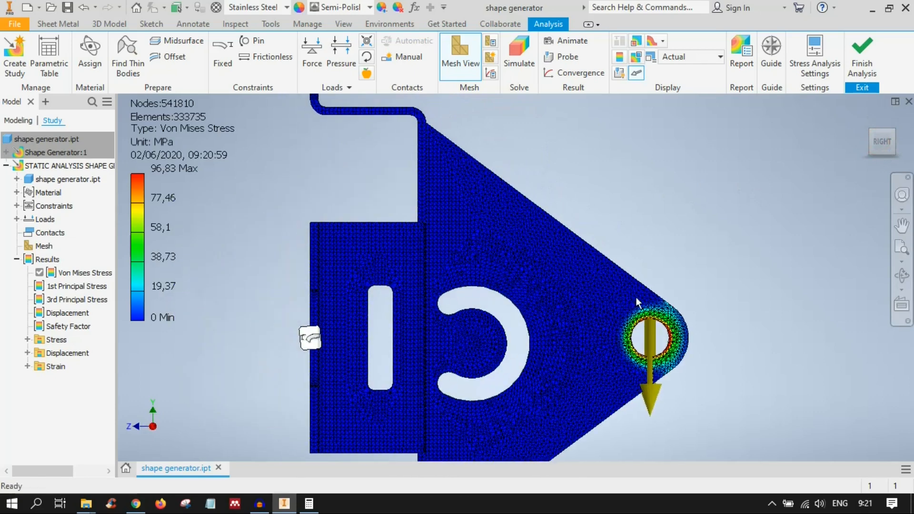
pyautogui.scroll(2, 700, 230)
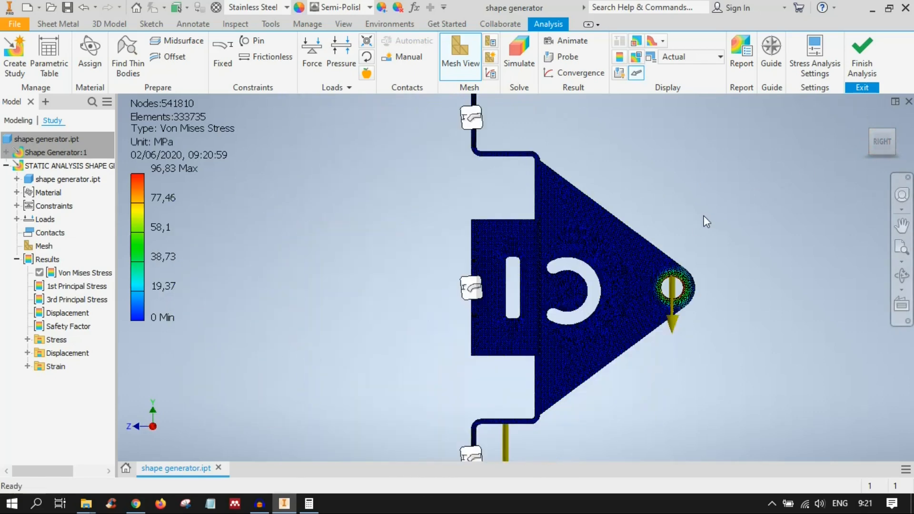
pyautogui.click(893, 130)
pyautogui.scroll(-4, 513, 327)
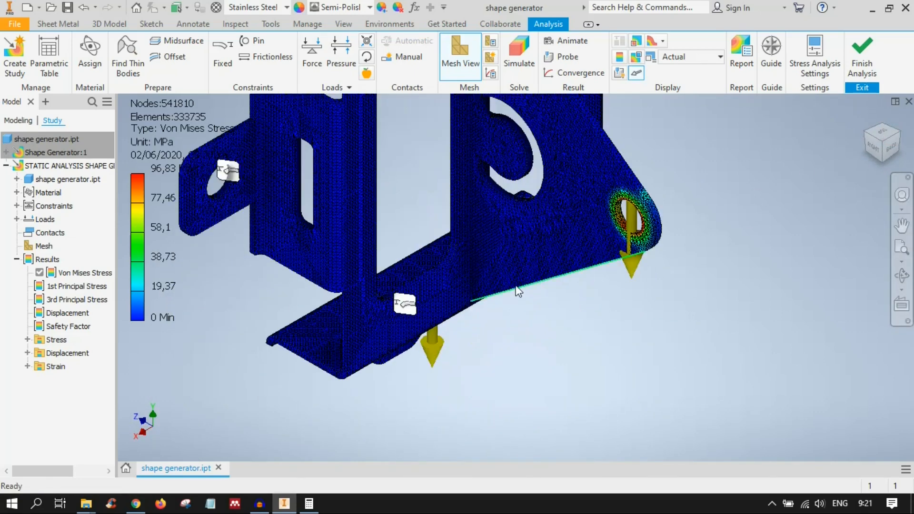
pyautogui.keyDown('shift'); pyautogui.moveTo(501, 315); pyautogui.dragTo(507, 285, button='middle'); pyautogui.keyUp('shift')
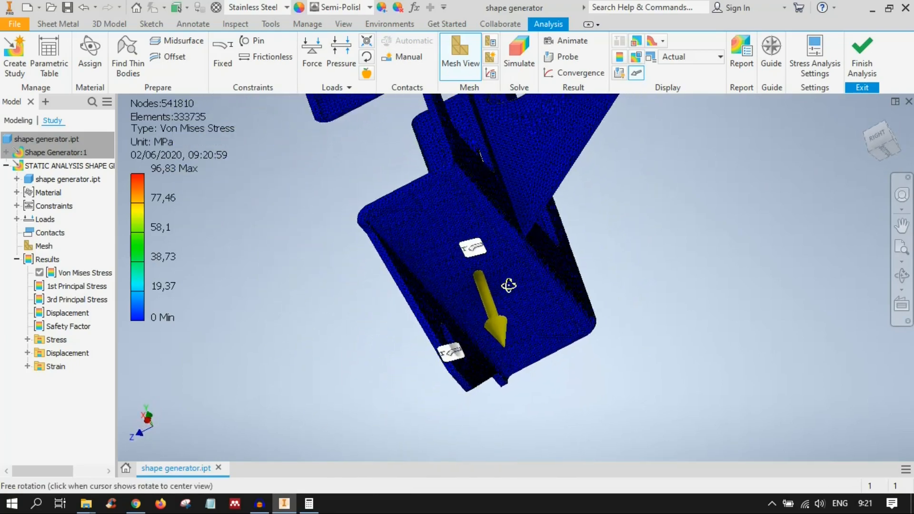
pyautogui.scroll(-5, 448, 290)
pyautogui.scroll(2, 448, 290)
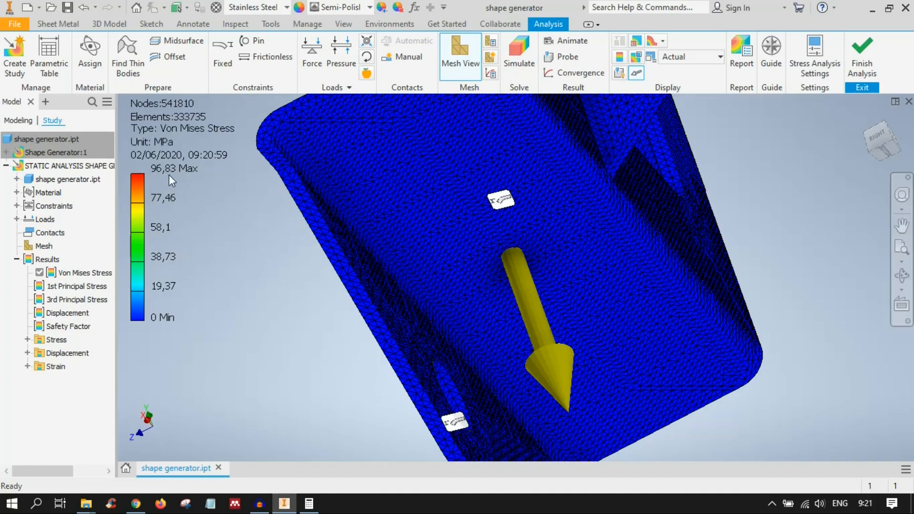
pyautogui.scroll(6, 582, 204)
pyautogui.moveTo(661, 248); pyautogui.dragTo(601, 377, button='middle')
pyautogui.click(875, 132)
pyautogui.scroll(-5, 443, 265)
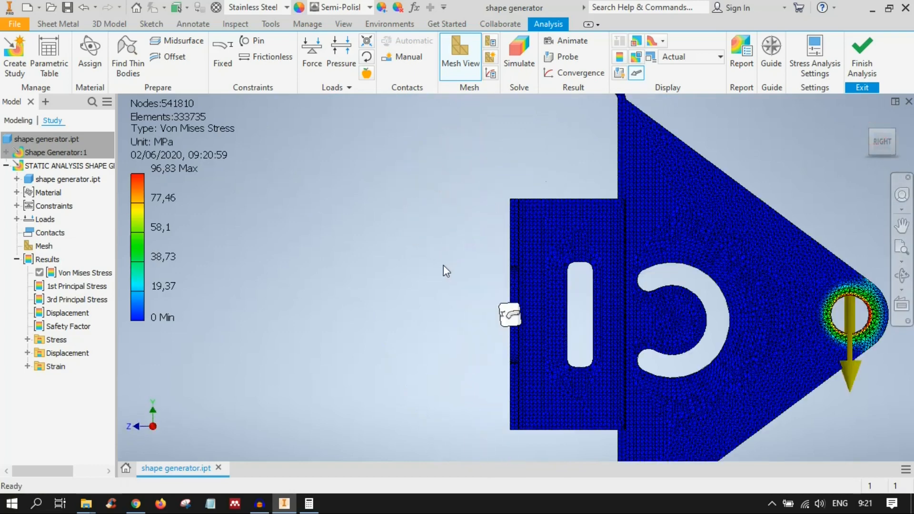
pyautogui.moveTo(633, 332); pyautogui.dragTo(452, 329, button='middle')
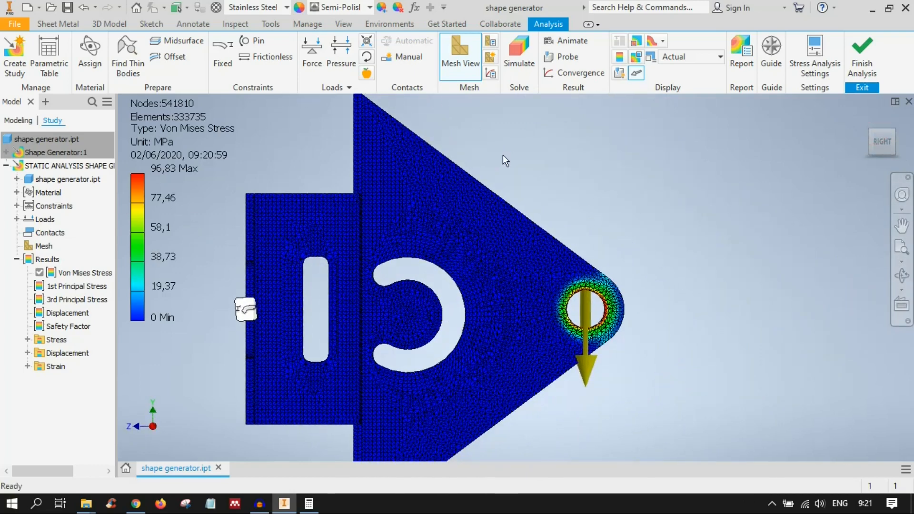
# Show the maximum value marker on the von Mises stress plot and inspect the stress around the loaded hole.
pyautogui.click(636, 44)
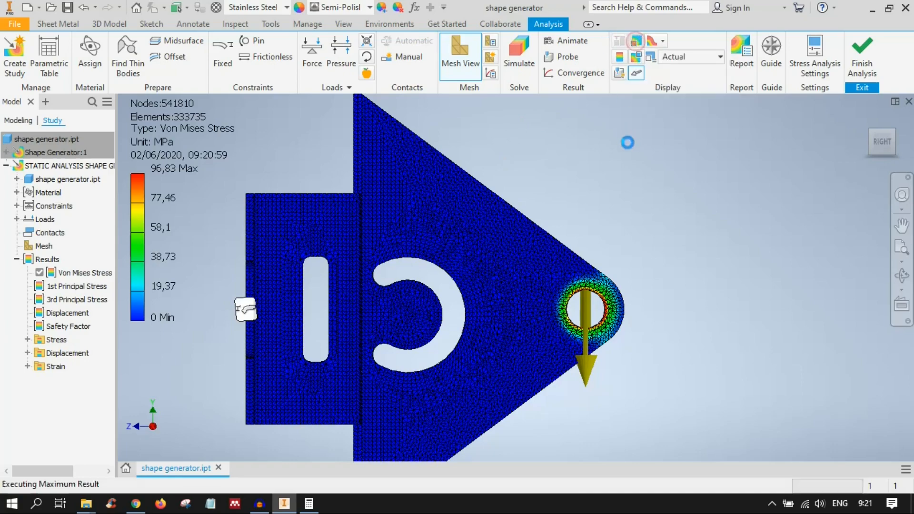
pyautogui.scroll(-10, 602, 327)
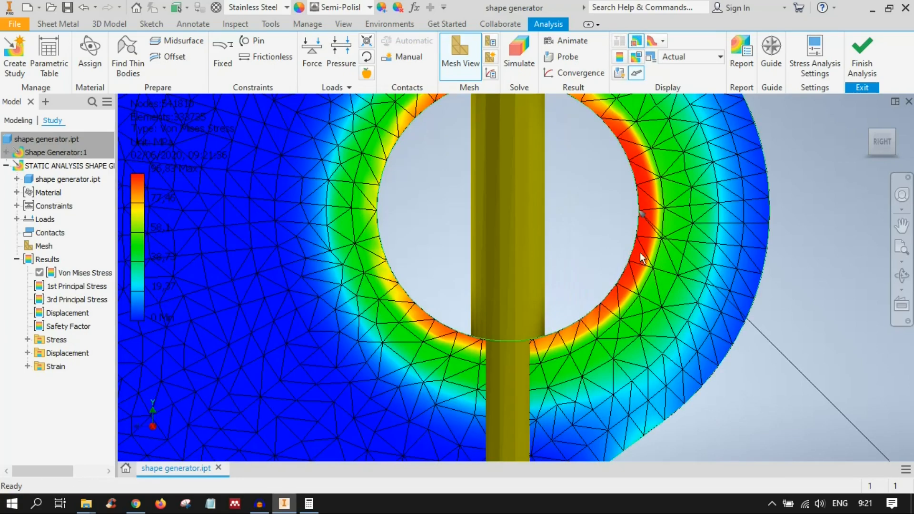
pyautogui.scroll(4, 645, 216)
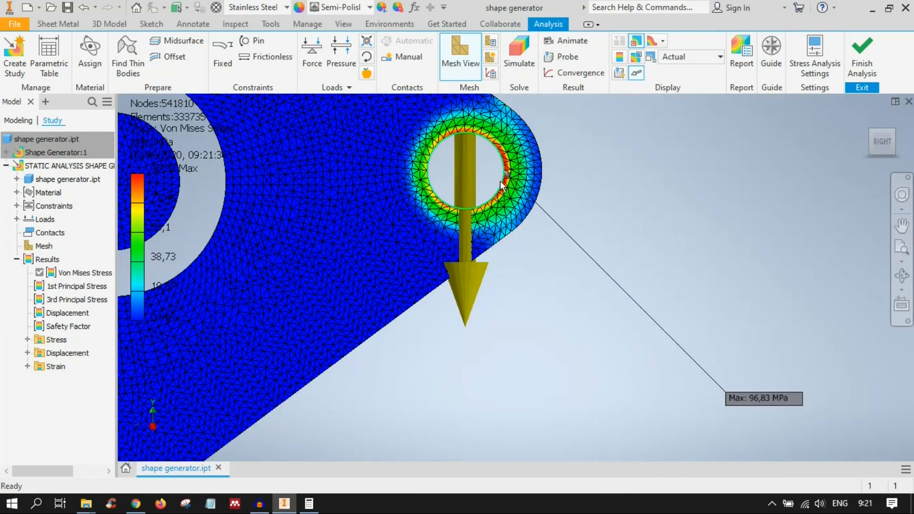
pyautogui.scroll(-5, 633, 290)
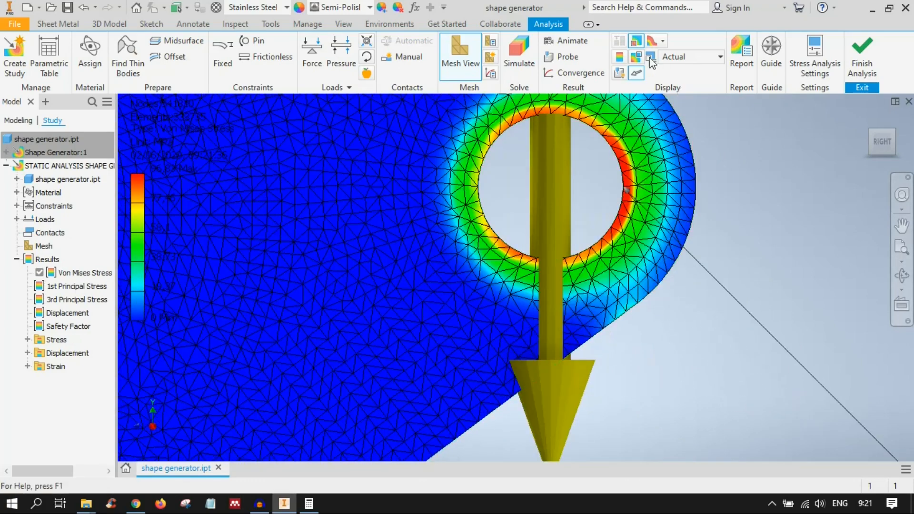
# Show the minimum value marker on the von Mises stress plot and inspect the location it points to on the side flange.
pyautogui.click(636, 57)
pyautogui.scroll(5, 604, 300)
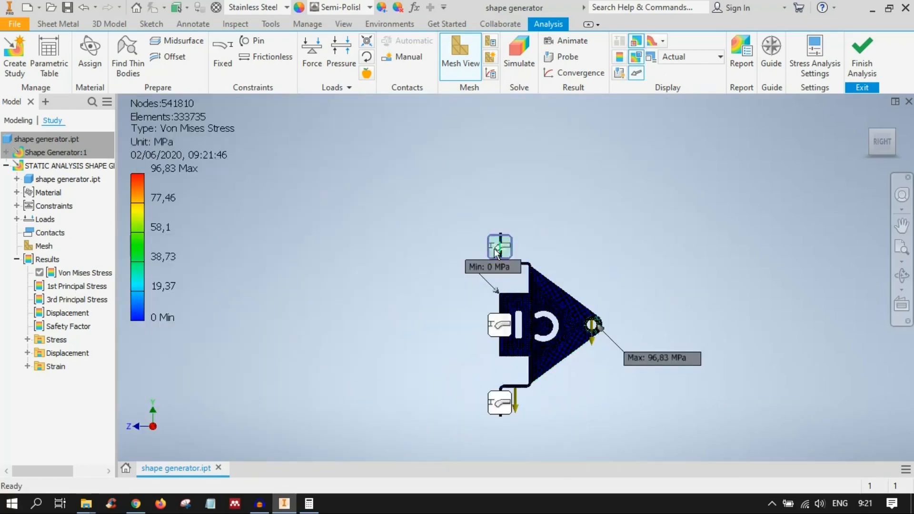
pyautogui.scroll(-5, 532, 408)
pyautogui.moveTo(509, 357)
pyautogui.keyDown('shift'); pyautogui.mouseDown(button='middle')
pyautogui.moveTo(504, 378)
pyautogui.moveTo(492, 363)
pyautogui.mouseUp(button='middle'); pyautogui.keyUp('shift')
pyautogui.scroll(-6, 455, 410)
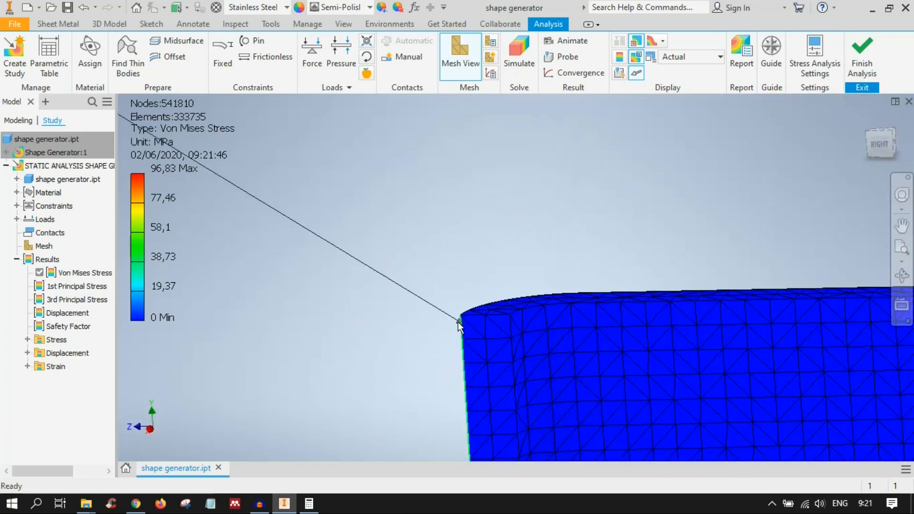
pyautogui.scroll(6, 585, 358)
pyautogui.moveTo(585, 359); pyautogui.dragTo(398, 291, button='middle')
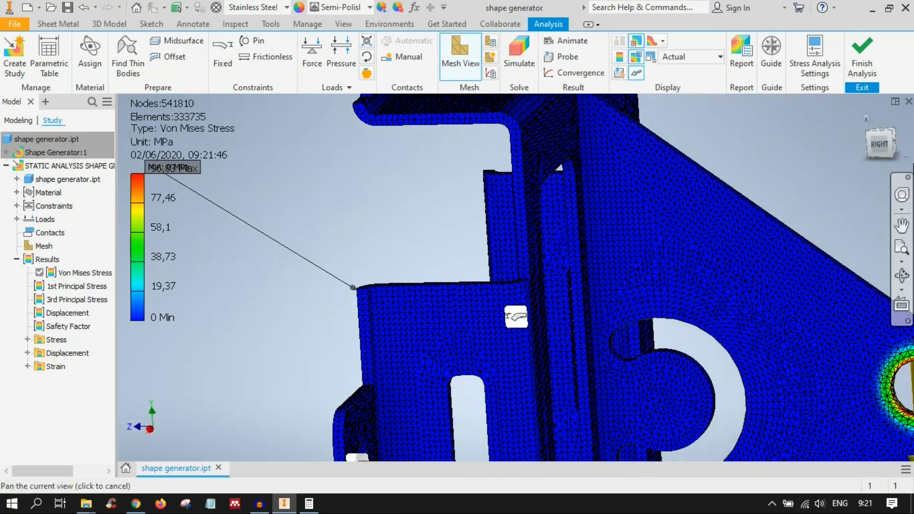
# Return the bracket to the right view and display the Displacement result instead of the von Mises stress.
pyautogui.click(883, 145)
pyautogui.scroll(-5, 581, 312)
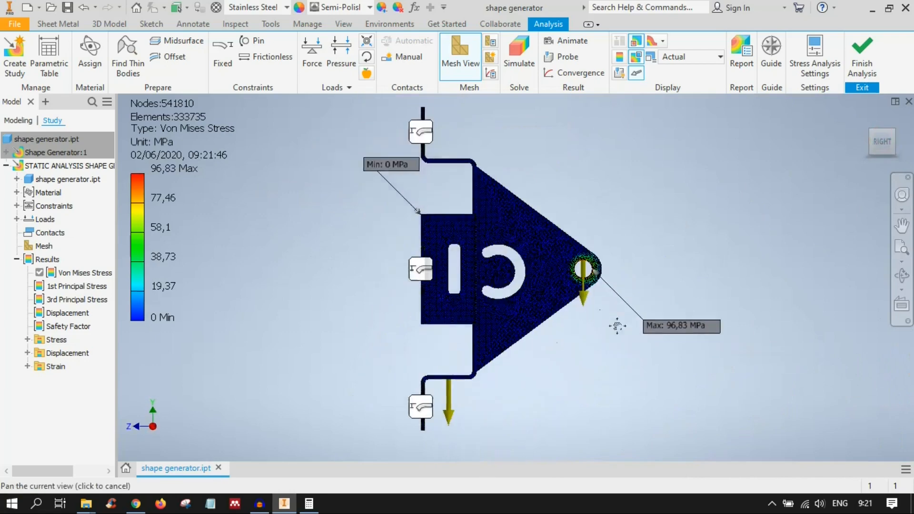
pyautogui.moveTo(621, 324); pyautogui.dragTo(650, 375, button='middle')
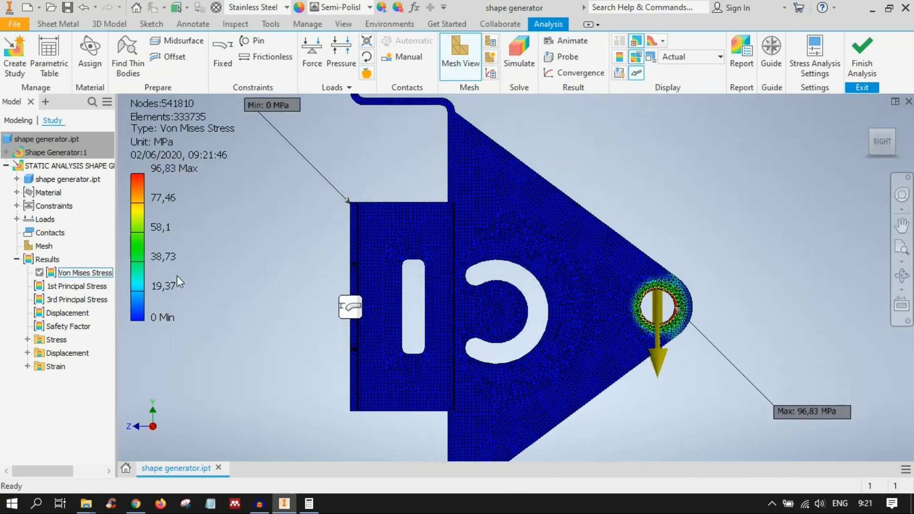
pyautogui.click(74, 273)
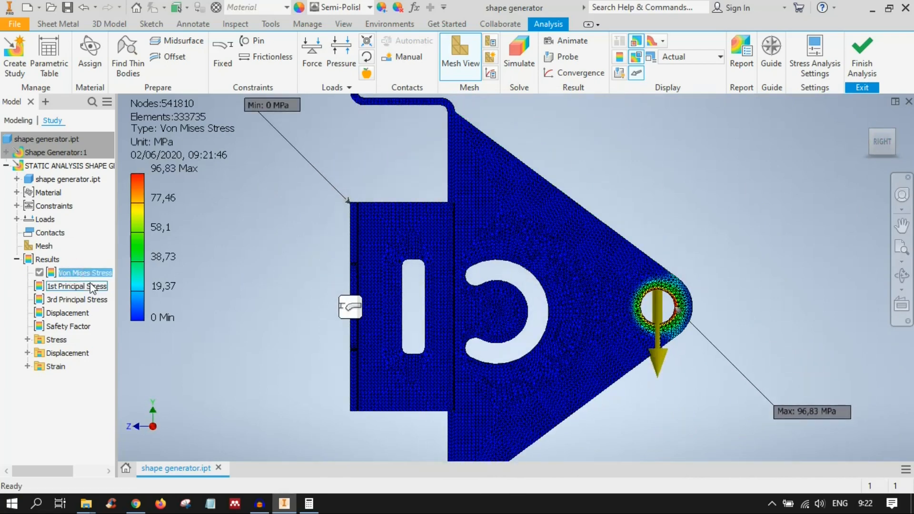
pyautogui.doubleClick(67, 313)
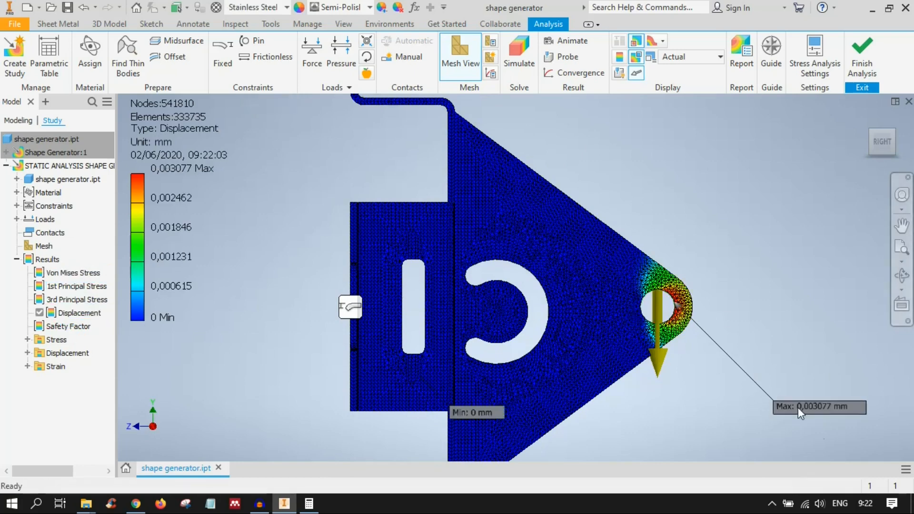
# Examine the displacement distribution around the loaded hole and its maximum value marker.
pyautogui.scroll(-3, 798, 407)
pyautogui.scroll(-3, 795, 405)
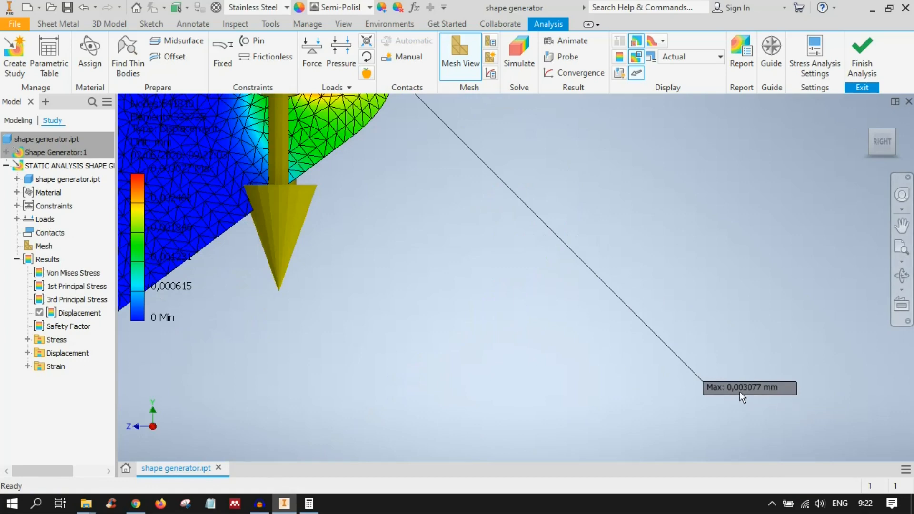
pyautogui.moveTo(538, 334); pyautogui.dragTo(731, 404, button='middle')
pyautogui.scroll(3, 679, 183)
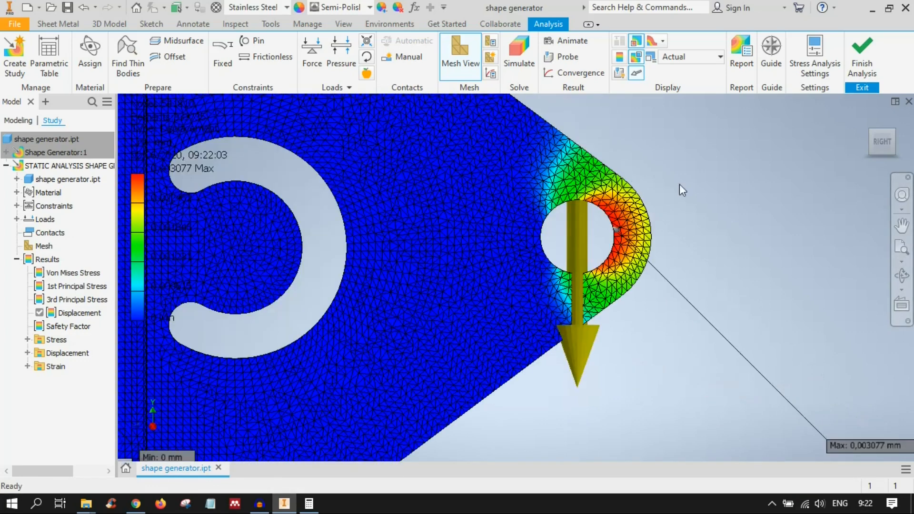
pyautogui.scroll(2, 630, 288)
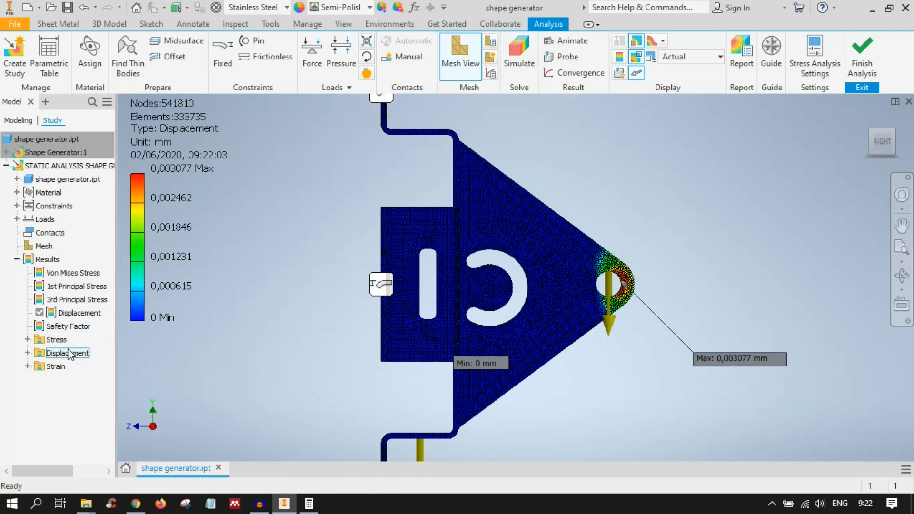
# Look through the directional stress components available in the study results.
pyautogui.click(27, 339)
pyautogui.click(57, 339)
pyautogui.click(73, 366)
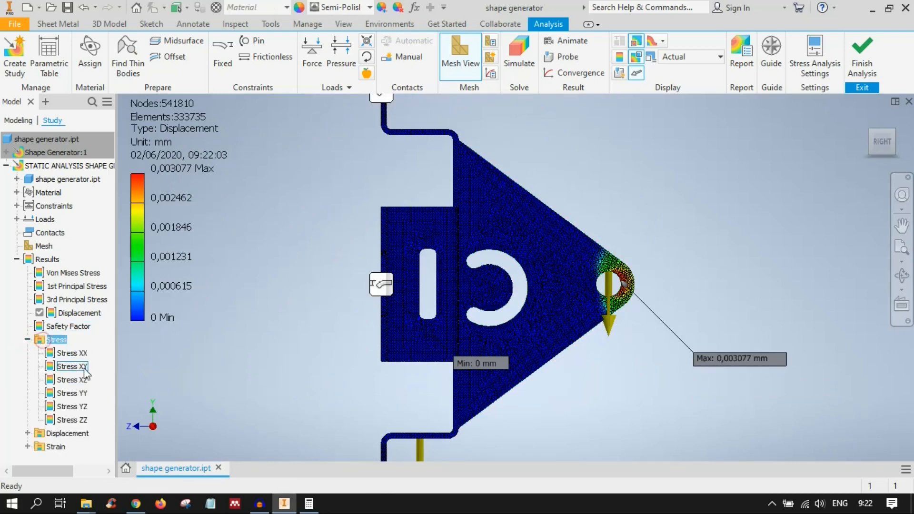
pyautogui.click(27, 340)
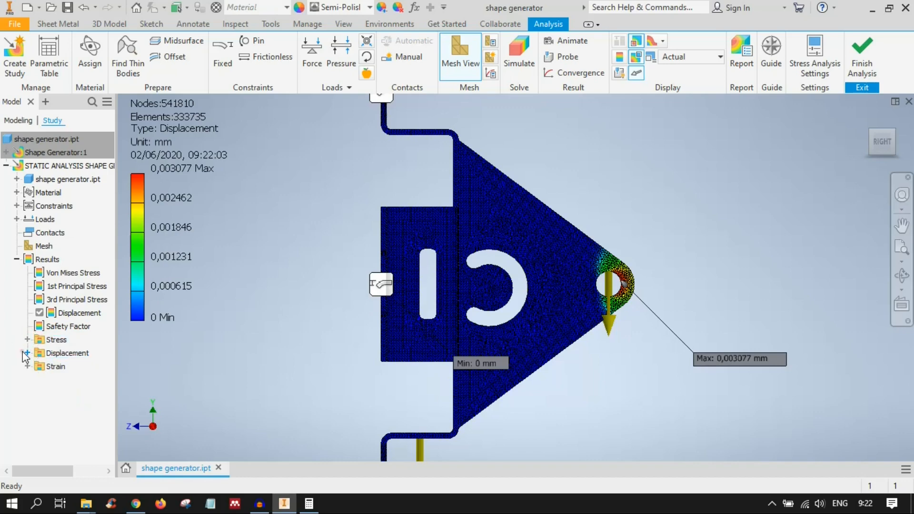
# Display the Equivalent Strain result and inspect it around the loaded hole and along the bracket's lower edge.
pyautogui.click(27, 353)
pyautogui.click(26, 406)
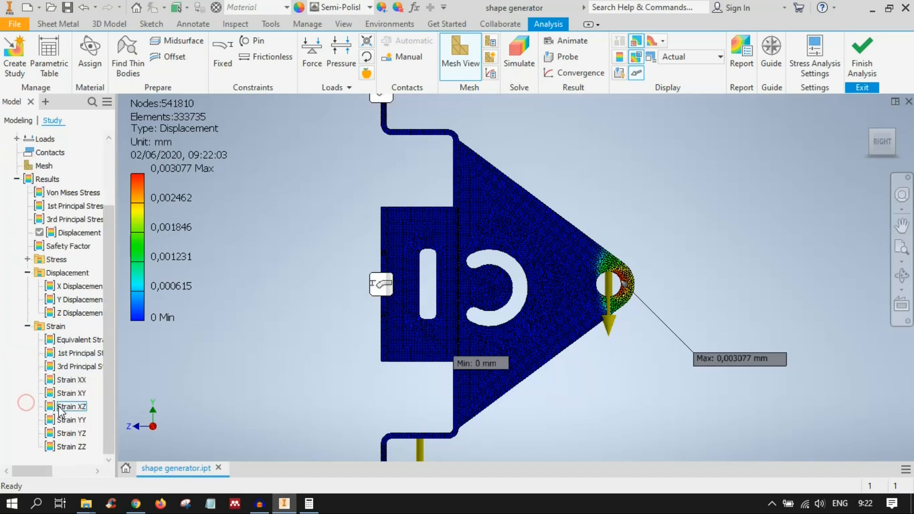
pyautogui.doubleClick(80, 339)
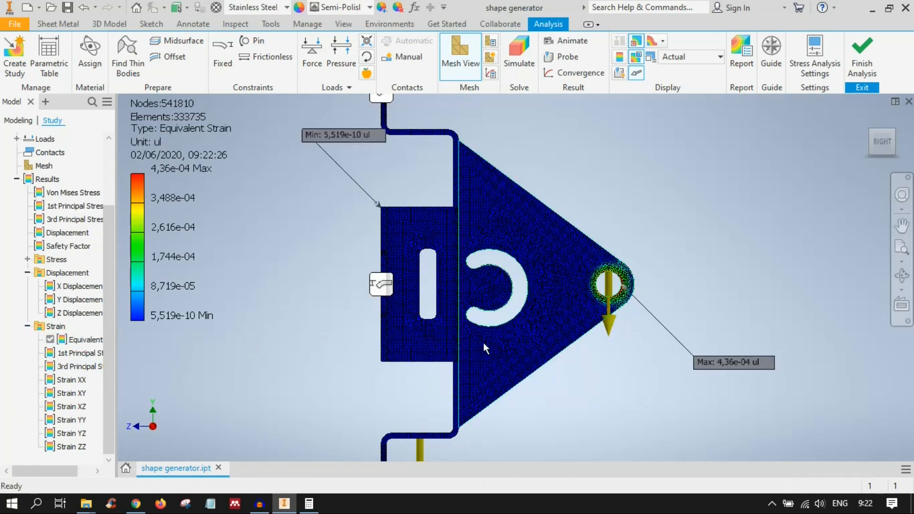
pyautogui.scroll(-4, 652, 315)
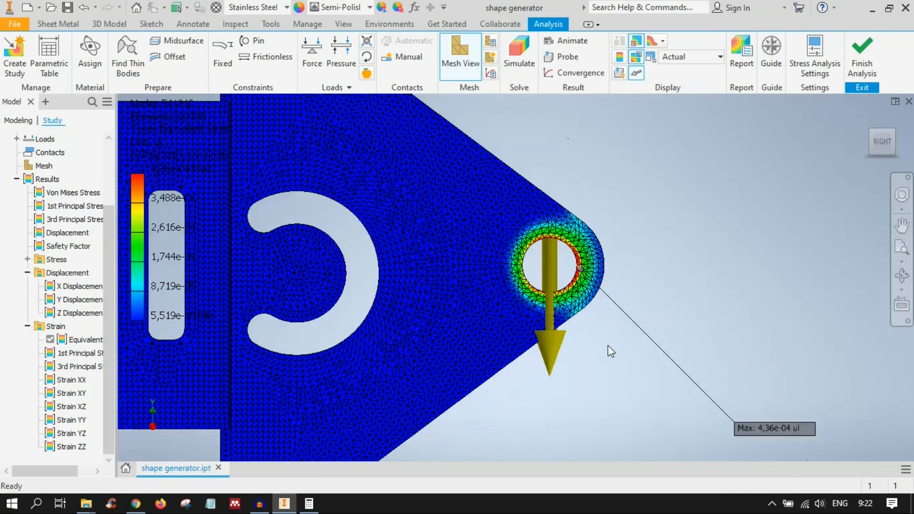
pyautogui.moveTo(589, 320); pyautogui.dragTo(595, 186, button='middle')
pyautogui.scroll(5, 504, 312)
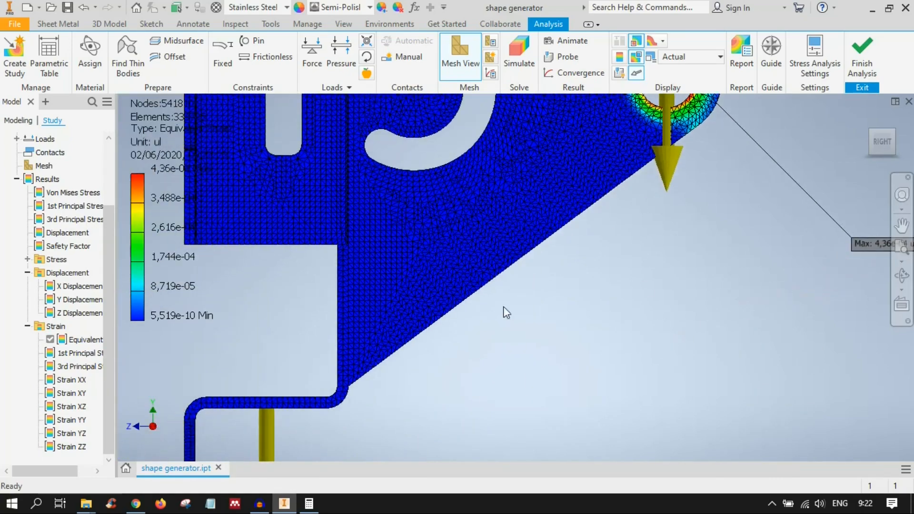
pyautogui.keyDown('shift'); pyautogui.moveTo(469, 302); pyautogui.dragTo(419, 295, button='middle'); pyautogui.keyUp('shift')
# Display the Strain XX result and inspect the strain and its maximum and minimum markers near the loaded hole.
pyautogui.click(55, 326)
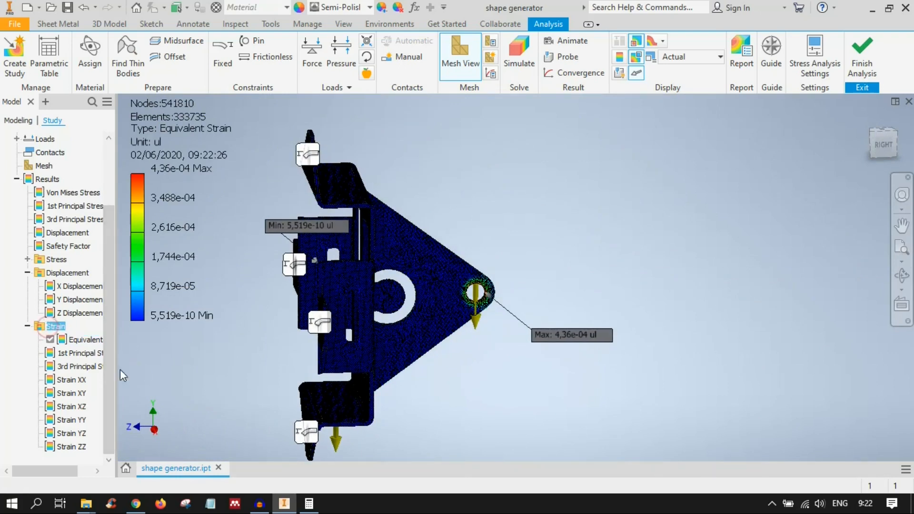
pyautogui.click(287, 334)
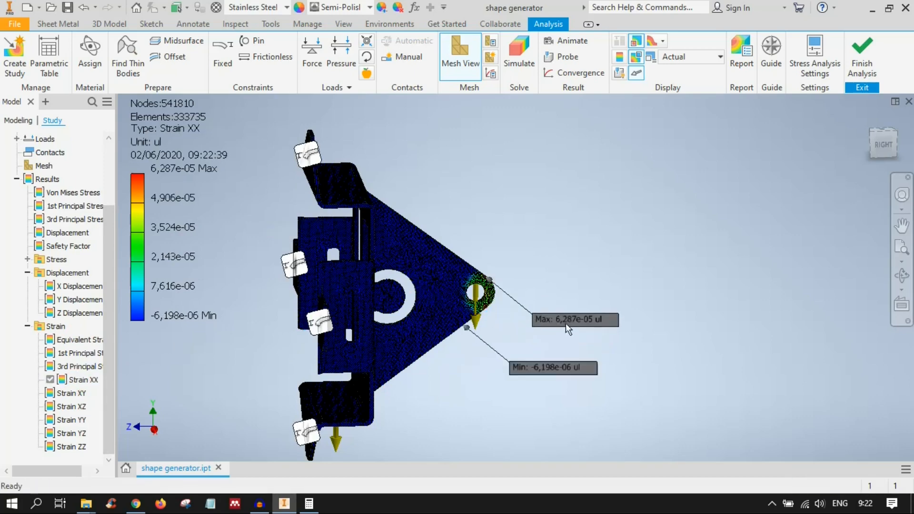
pyautogui.scroll(6, 487, 287)
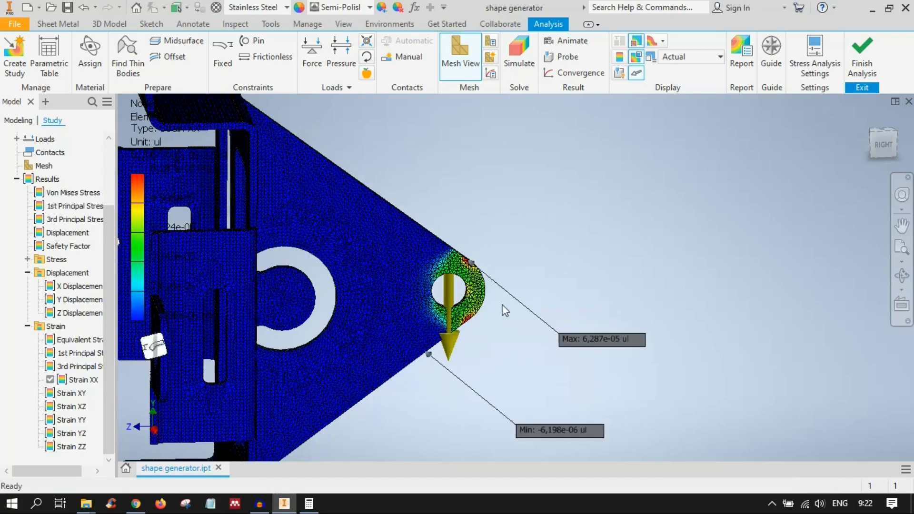
pyautogui.scroll(-3, 484, 281)
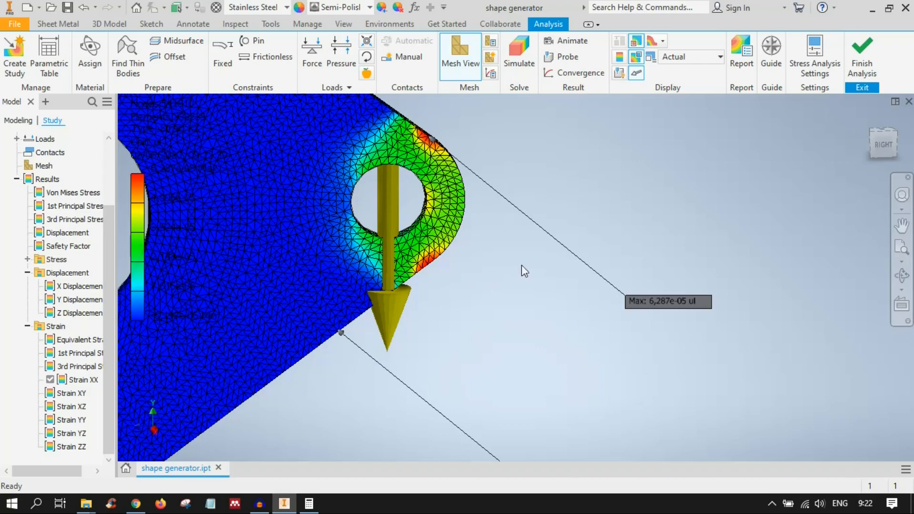
pyautogui.scroll(-3, 519, 286)
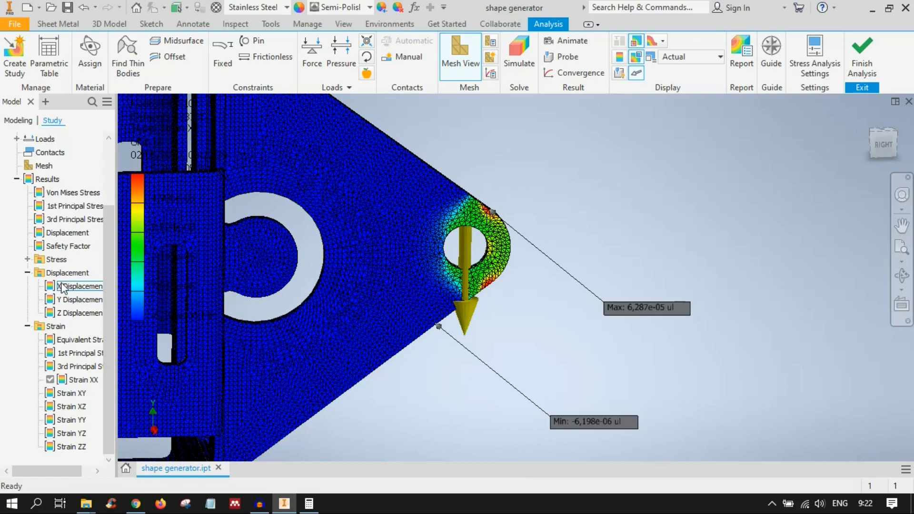
# Display the Von Mises Stress result again and inspect the loaded hole closely in the right view.
pyautogui.doubleClick(70, 193)
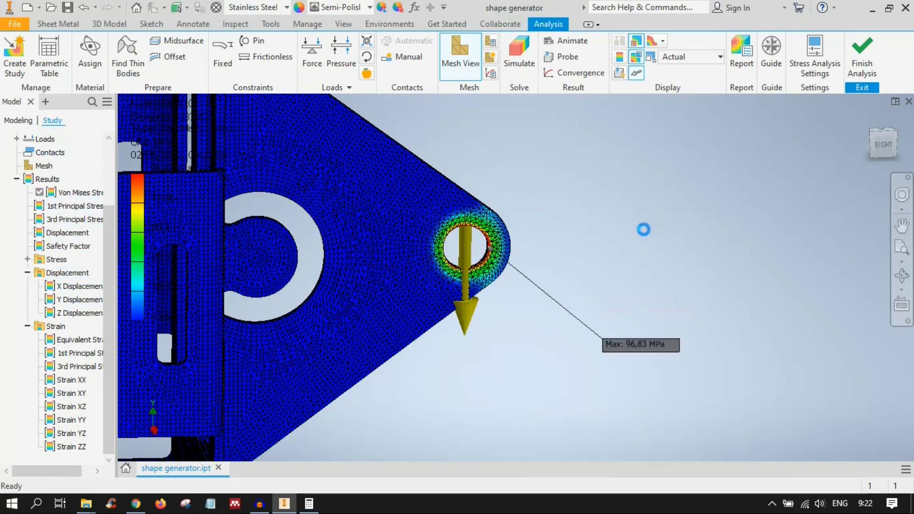
pyautogui.click(888, 142)
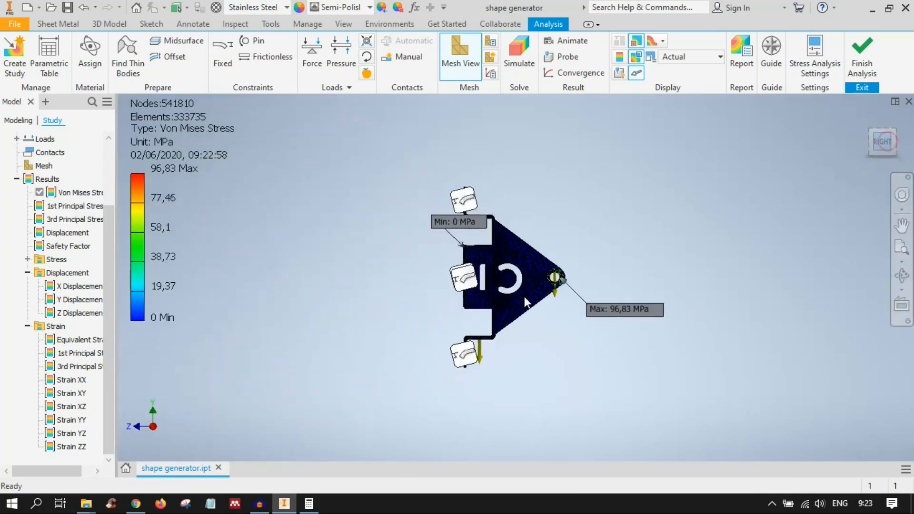
pyautogui.scroll(-6, 546, 279)
pyautogui.moveTo(635, 277); pyautogui.dragTo(477, 227, button='middle')
pyautogui.scroll(-3, 569, 312)
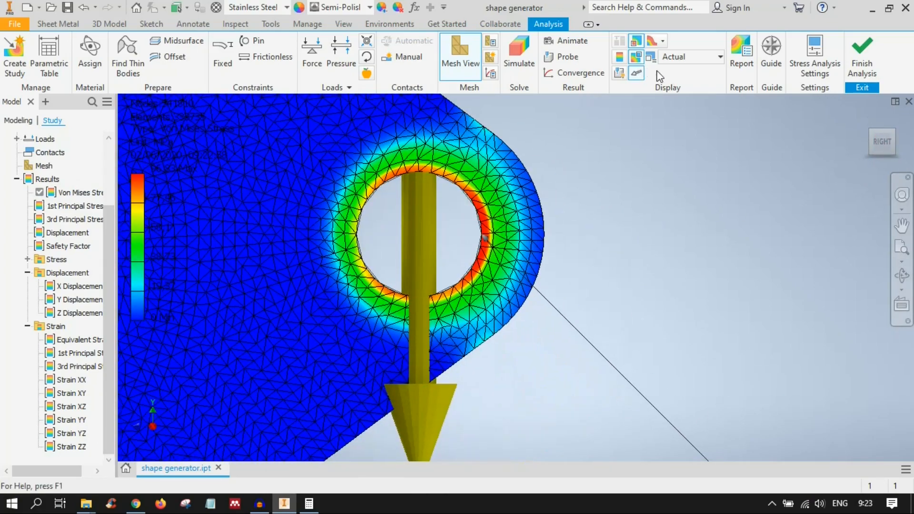
# Turn on probe labels and probe the von Mises stress on the lower inner surface of the loaded hole.
pyautogui.click(619, 73)
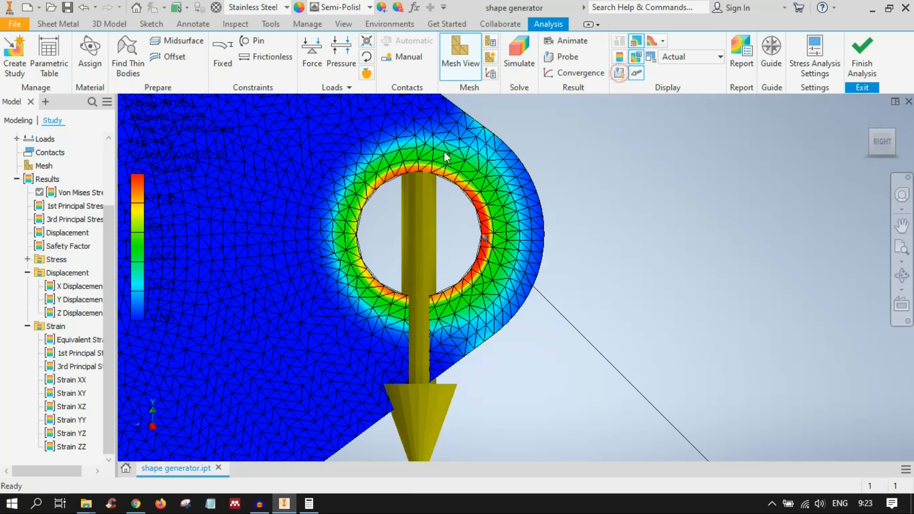
pyautogui.click(567, 57)
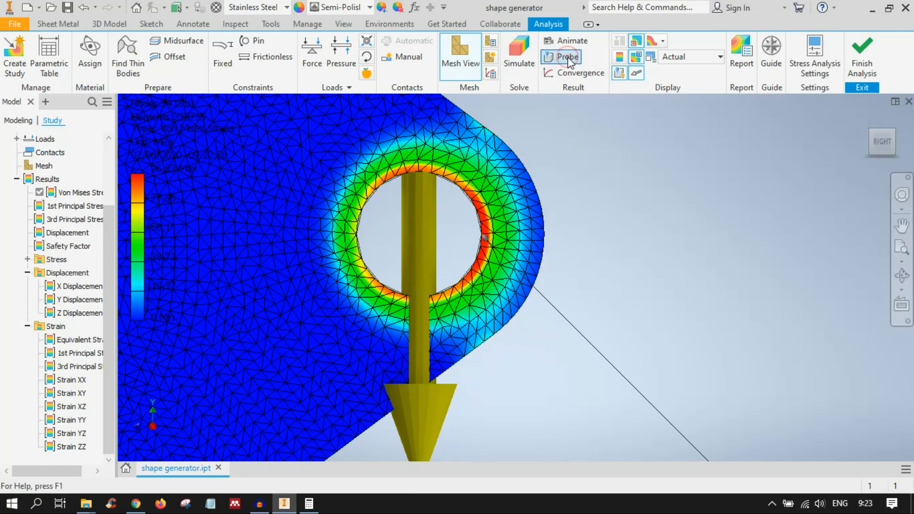
pyautogui.scroll(3, 365, 178)
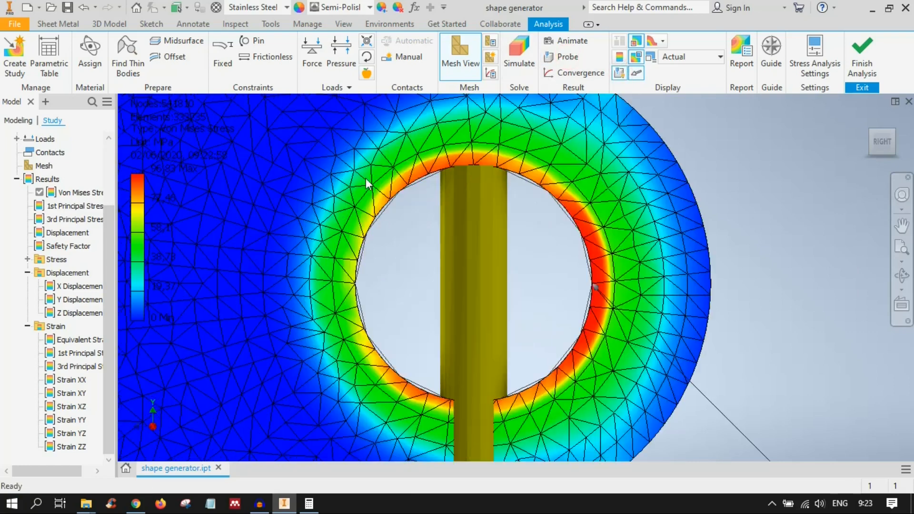
pyautogui.click(561, 58)
pyautogui.scroll(5, 406, 164)
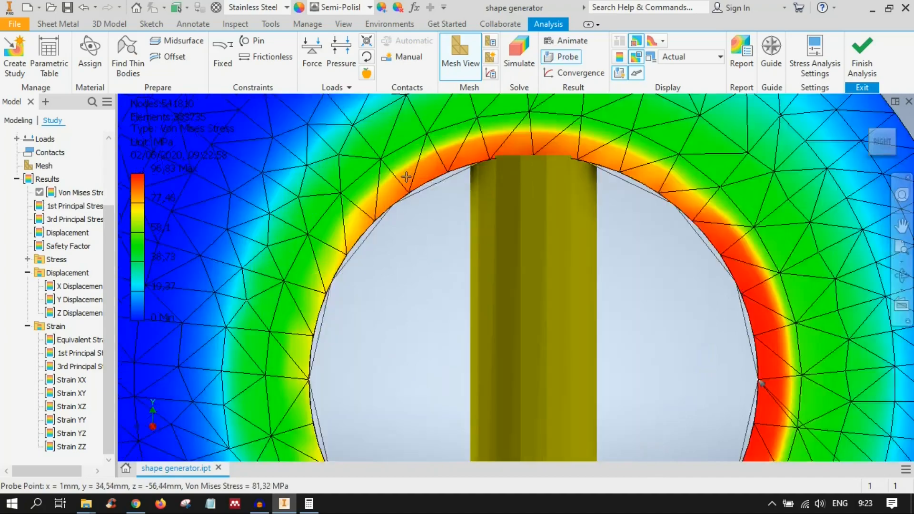
pyautogui.scroll(-5, 419, 243)
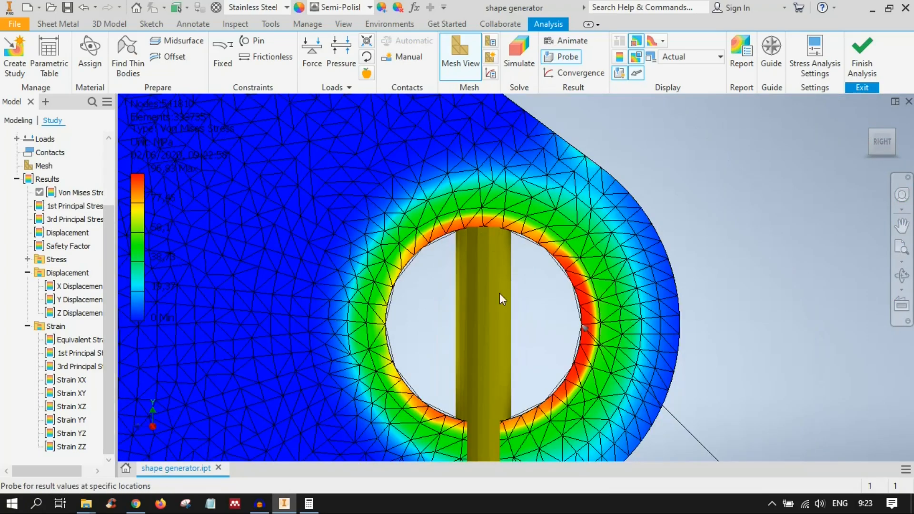
pyautogui.keyDown('shift'); pyautogui.moveTo(567, 317); pyautogui.dragTo(616, 322, button='middle'); pyautogui.keyUp('shift')
pyautogui.moveTo(305, 278); pyautogui.dragTo(440, 302, button='middle')
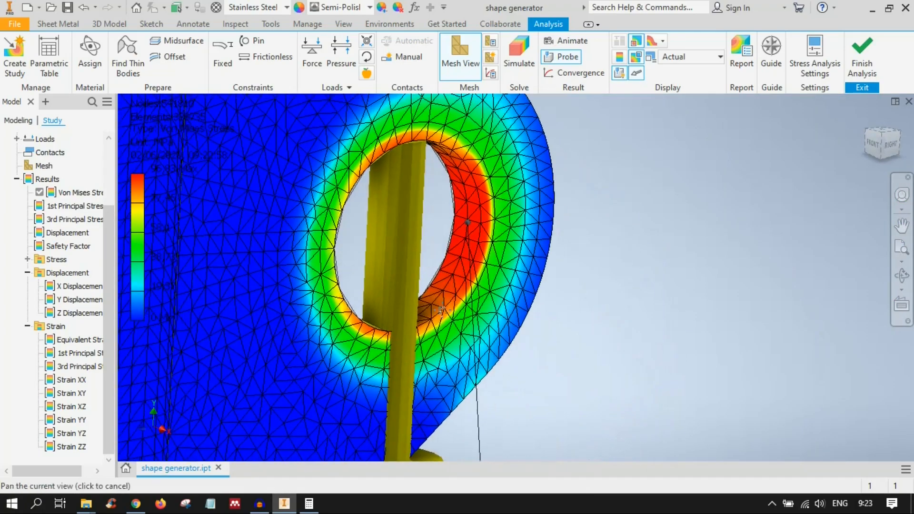
pyautogui.scroll(3, 449, 304)
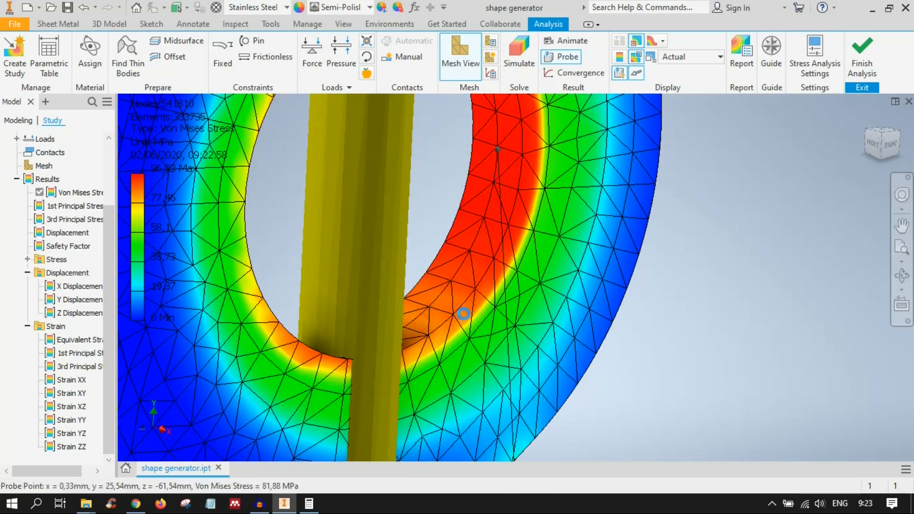
# Read the probe's von Mises stress label and compare it with the maximum marker at the loaded hole.
pyautogui.scroll(-3, 601, 321)
pyautogui.moveTo(604, 322); pyautogui.dragTo(248, 348, button='middle')
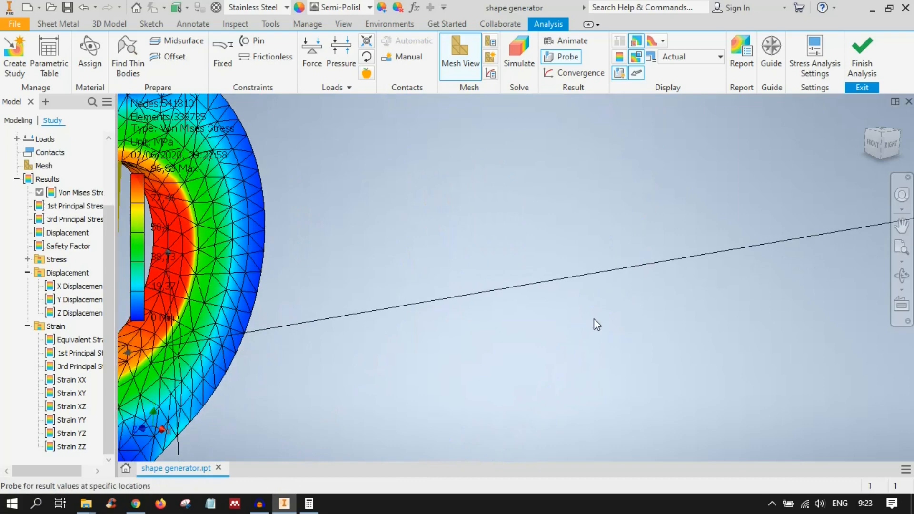
pyautogui.scroll(-3, 593, 318)
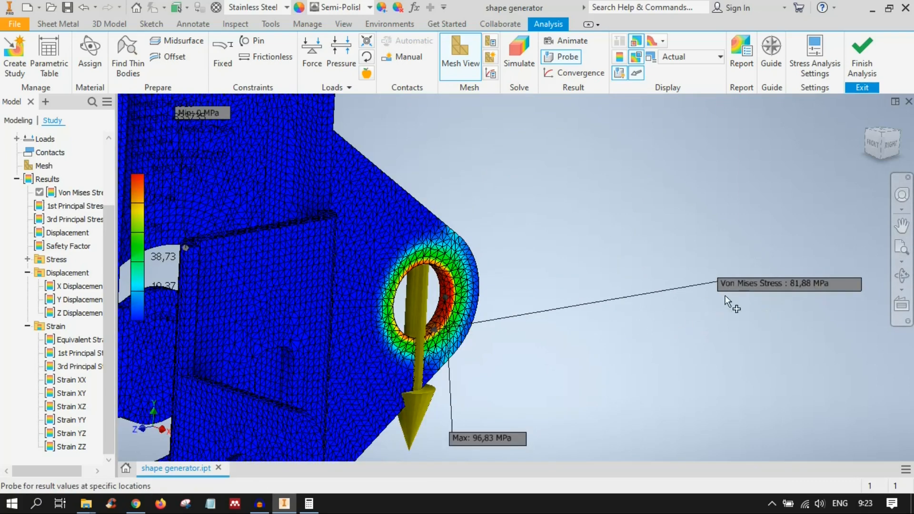
pyautogui.scroll(3, 724, 295)
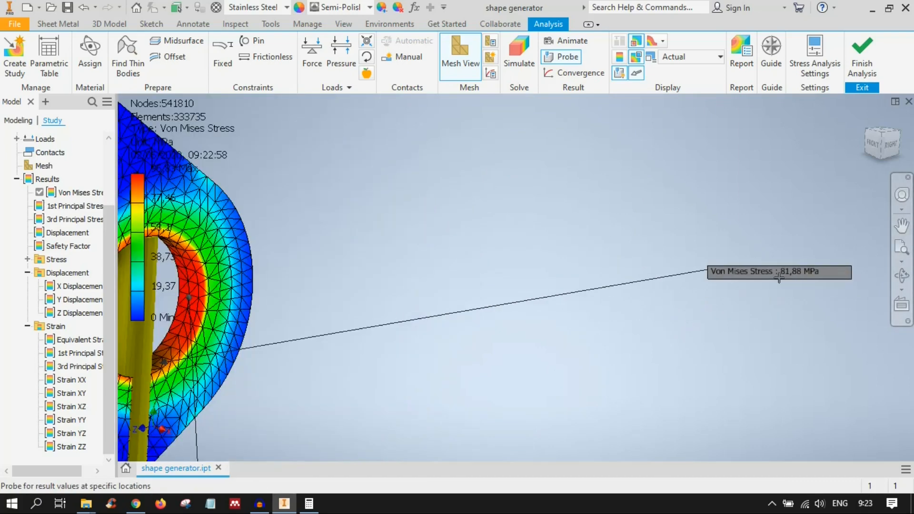
pyautogui.moveTo(496, 272); pyautogui.dragTo(607, 277, button='middle')
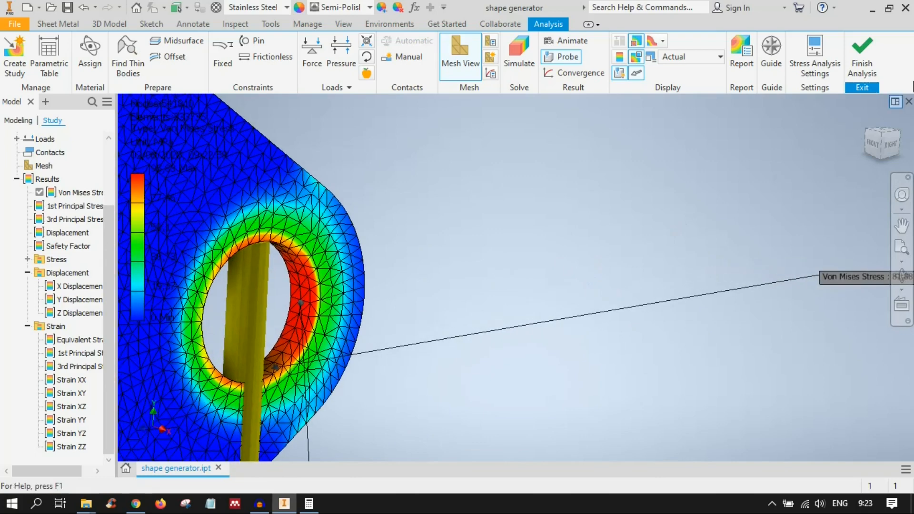
# Review the whole bracket's von Mises stress from the right view and from an angled corner view.
pyautogui.click(890, 146)
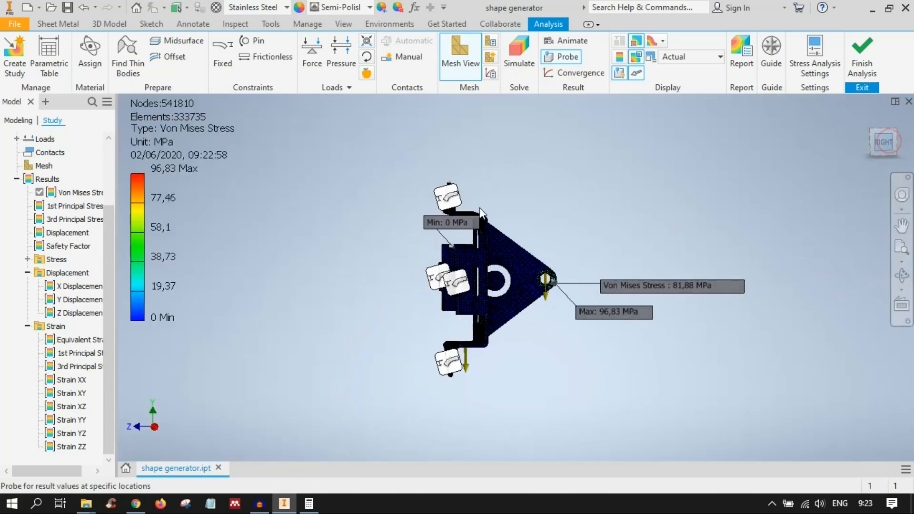
pyautogui.scroll(4, 728, 195)
pyautogui.moveTo(238, 455); pyautogui.dragTo(669, 256, button='middle')
pyautogui.keyDown('shift'); pyautogui.moveTo(608, 305); pyautogui.dragTo(609, 346, button='middle'); pyautogui.keyUp('shift')
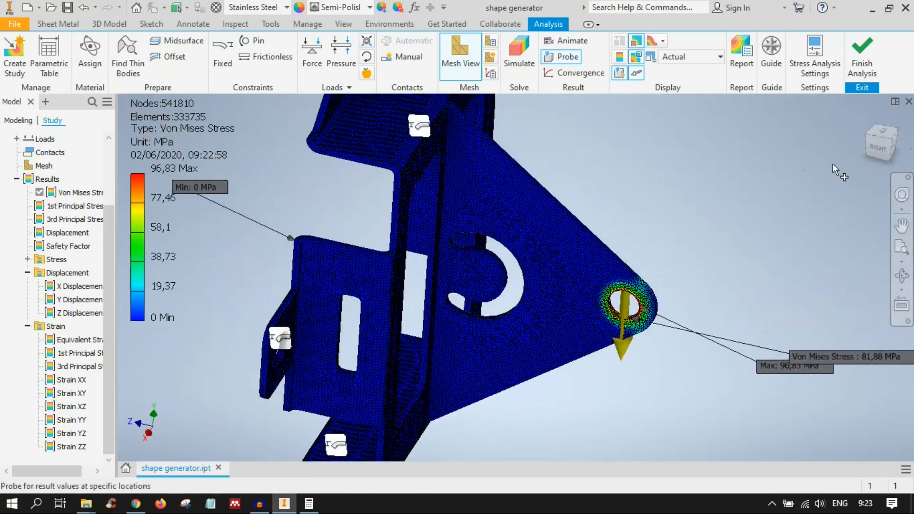
pyautogui.click(889, 140)
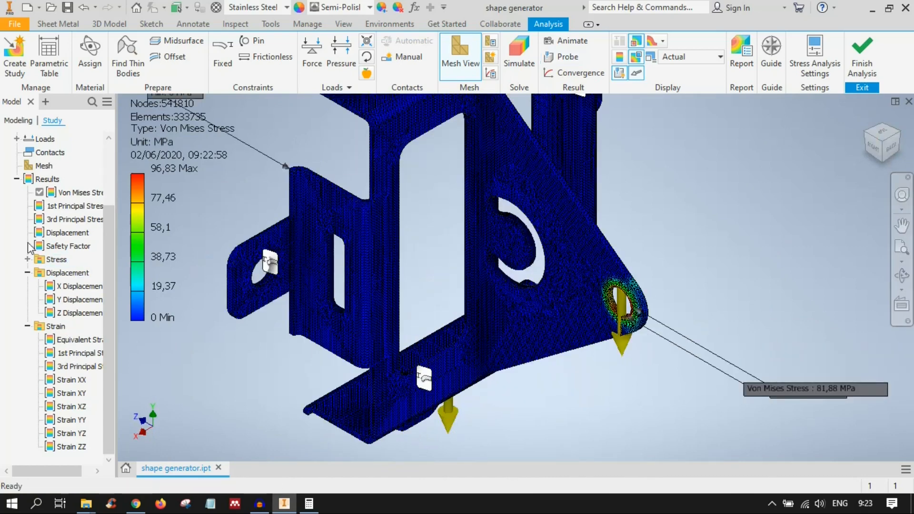
# Display the Safety Factor result, inspect the loaded hole, and hide the probe labels.
pyautogui.doubleClick(68, 246)
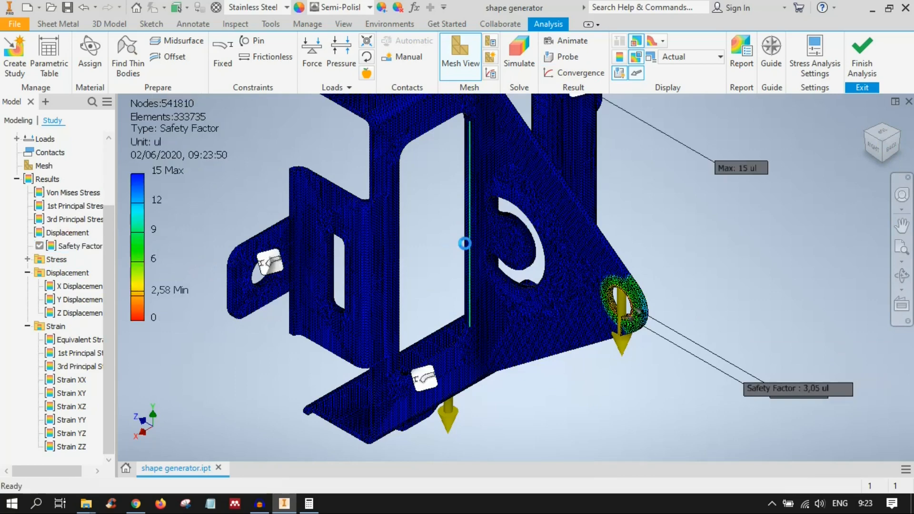
pyautogui.moveTo(762, 226); pyautogui.dragTo(739, 365, button='middle')
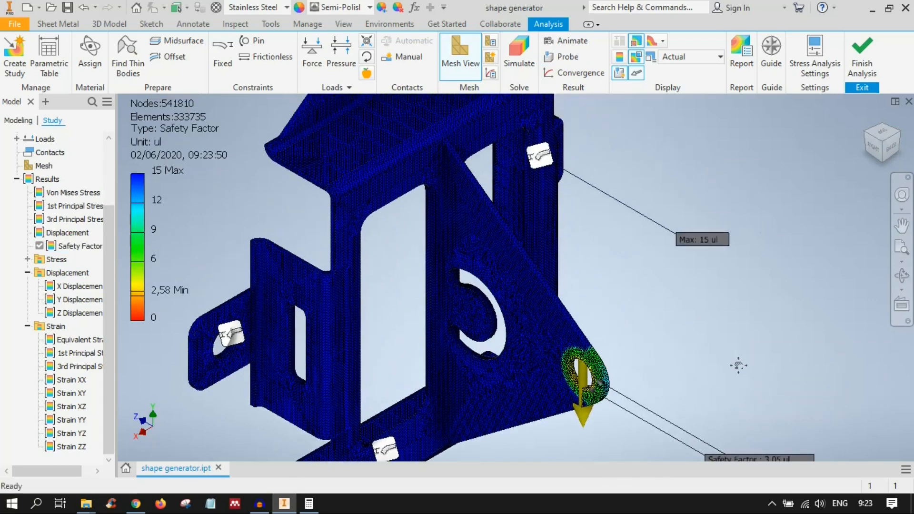
pyautogui.moveTo(656, 314); pyautogui.dragTo(624, 184, button='middle')
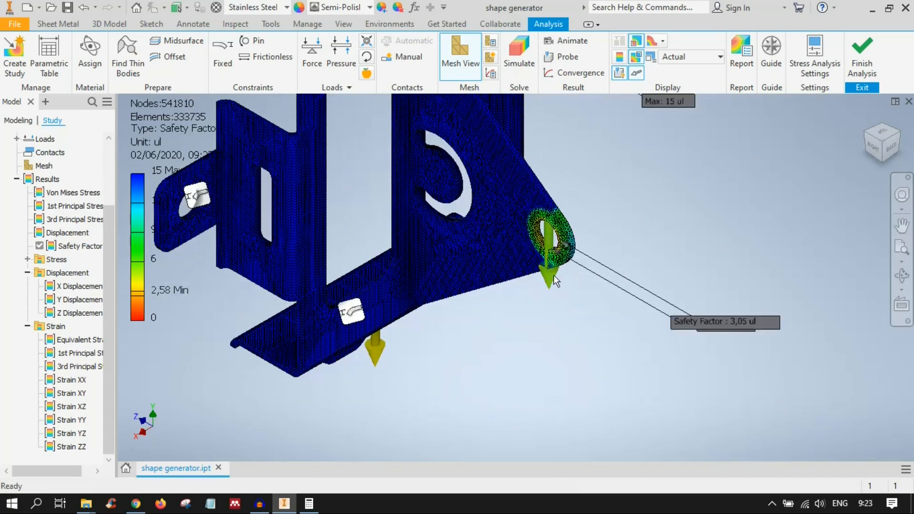
pyautogui.click(617, 77)
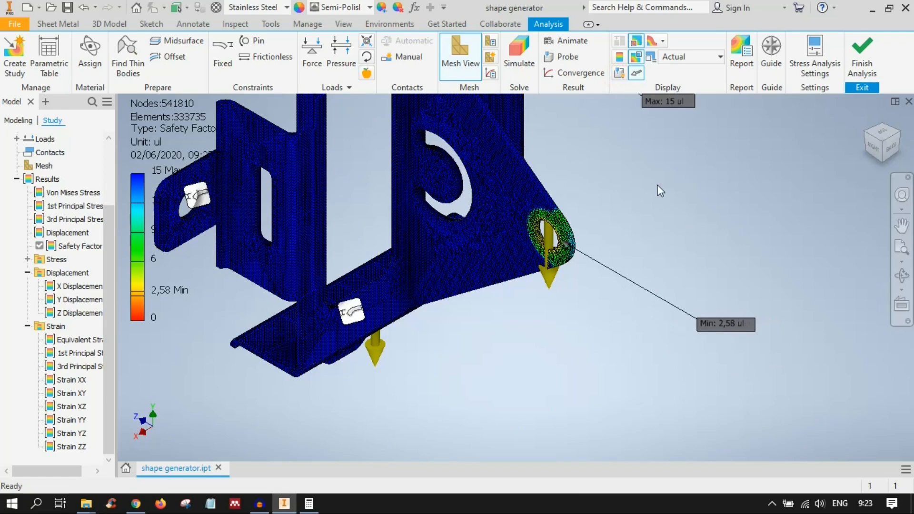
# Check the probe's safety factor label, hide it again, and inspect the minimum marker at the loaded hole from the right view.
pyautogui.moveTo(698, 321); pyautogui.dragTo(709, 289, button='middle')
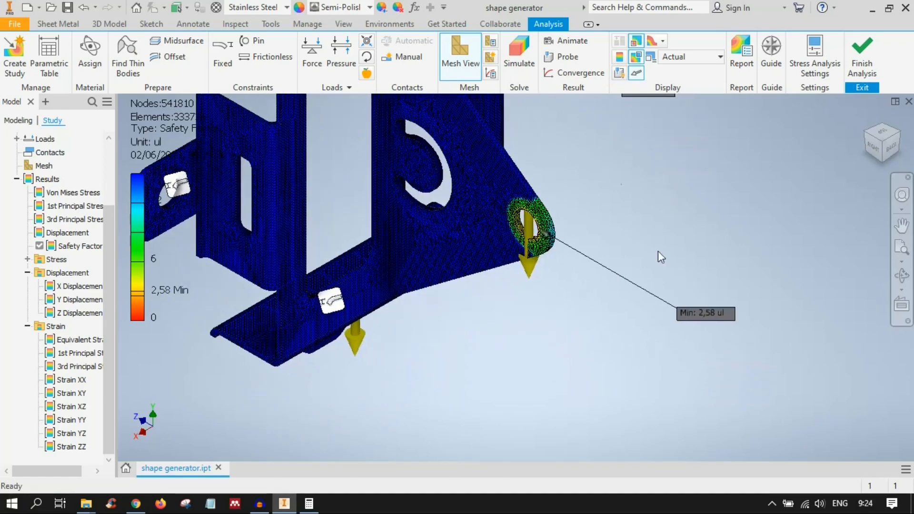
pyautogui.click(618, 74)
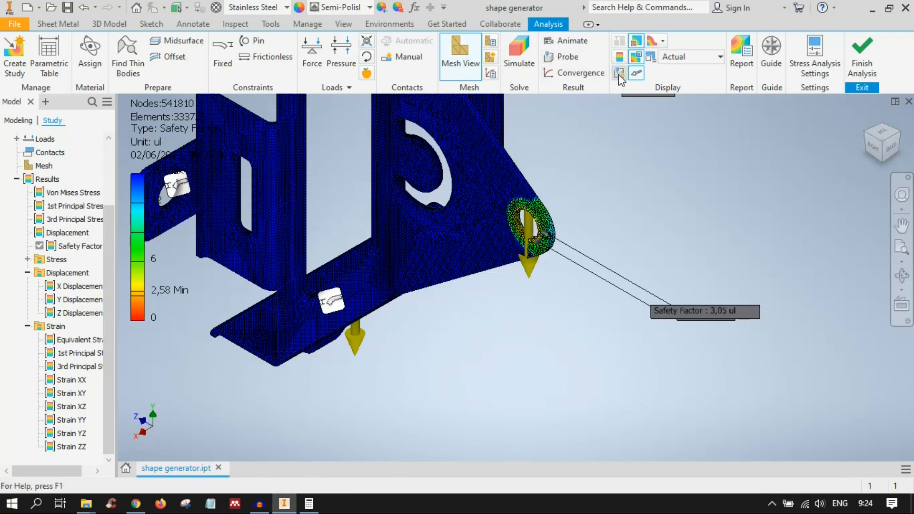
pyautogui.click(619, 74)
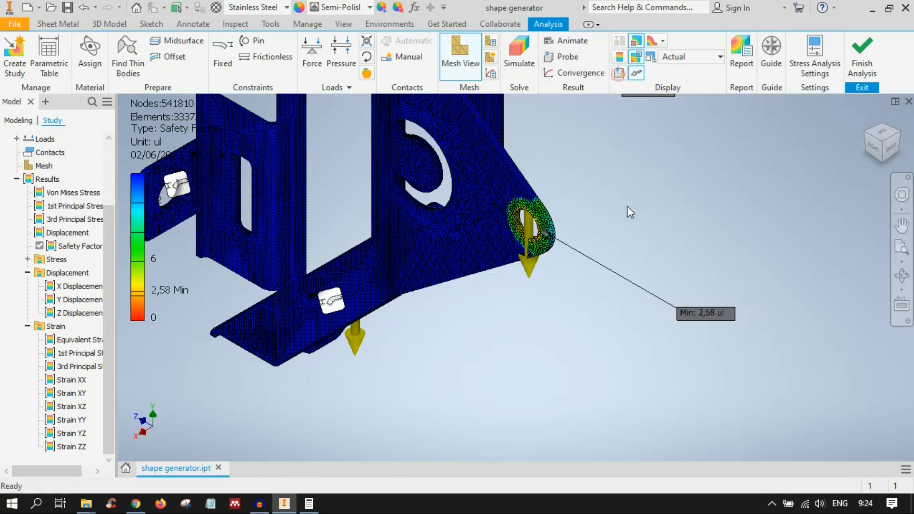
pyautogui.click(875, 148)
pyautogui.scroll(-5, 610, 315)
pyautogui.moveTo(431, 292); pyautogui.dragTo(663, 355, button='middle')
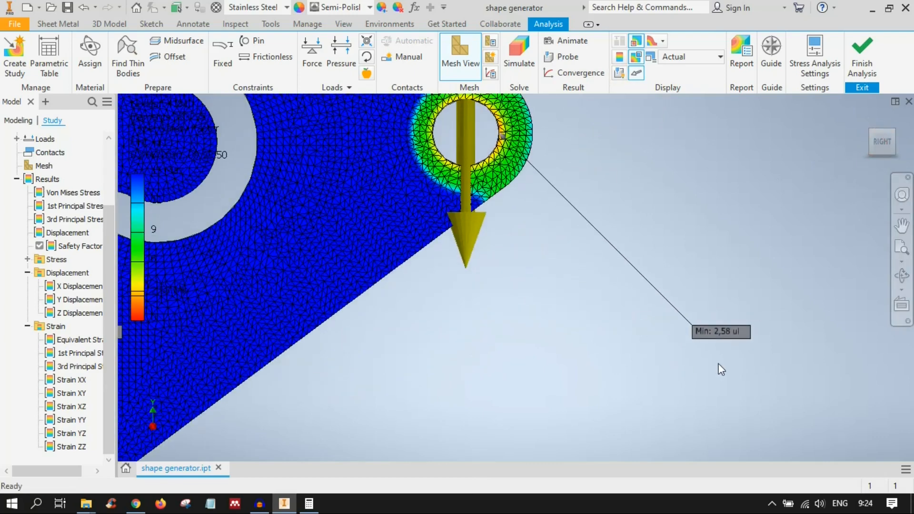
# Examine the maximum safety factor marker on the upper rear mounting tab from an angled corner view.
pyautogui.click(894, 131)
pyautogui.scroll(-5, 507, 261)
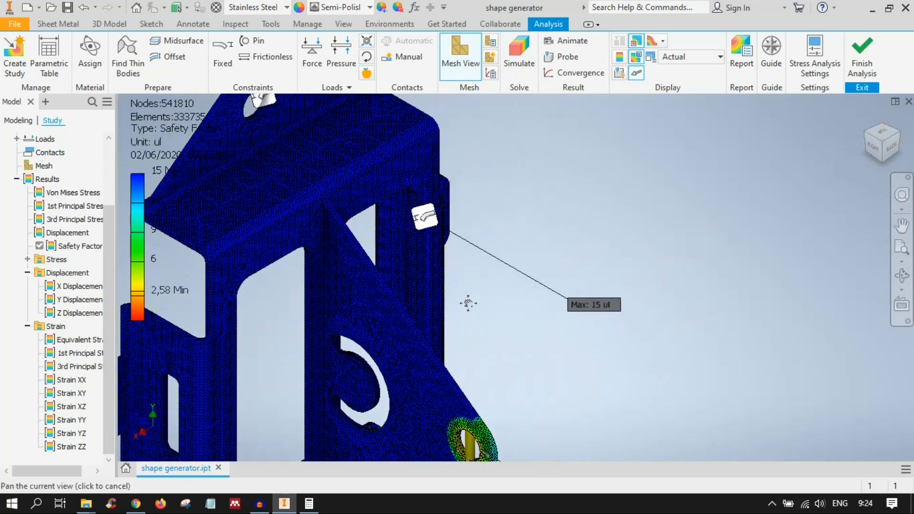
pyautogui.scroll(-3, 570, 325)
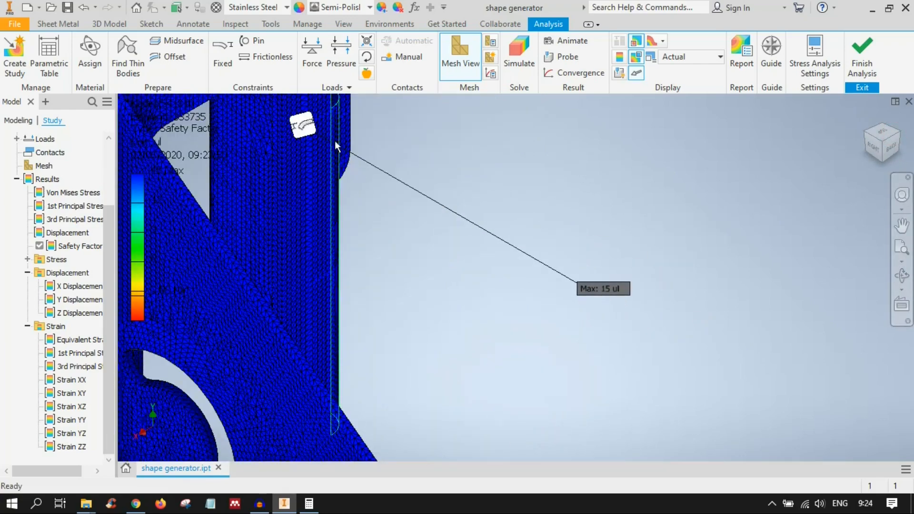
pyautogui.scroll(3, 540, 421)
pyautogui.scroll(4, 539, 418)
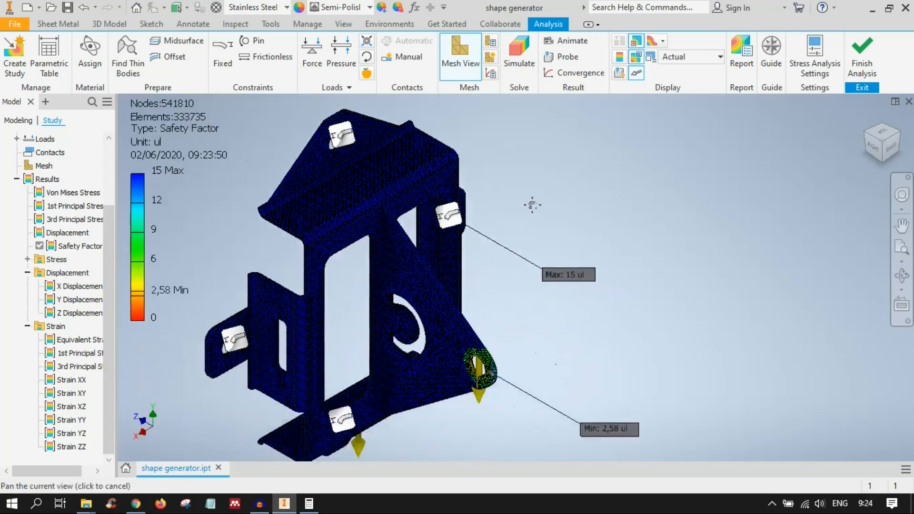
pyautogui.scroll(-4, 470, 260)
# Examine the safety factor contour and minimum marker around the loaded hole from the right view and an angled corner view.
pyautogui.click(873, 146)
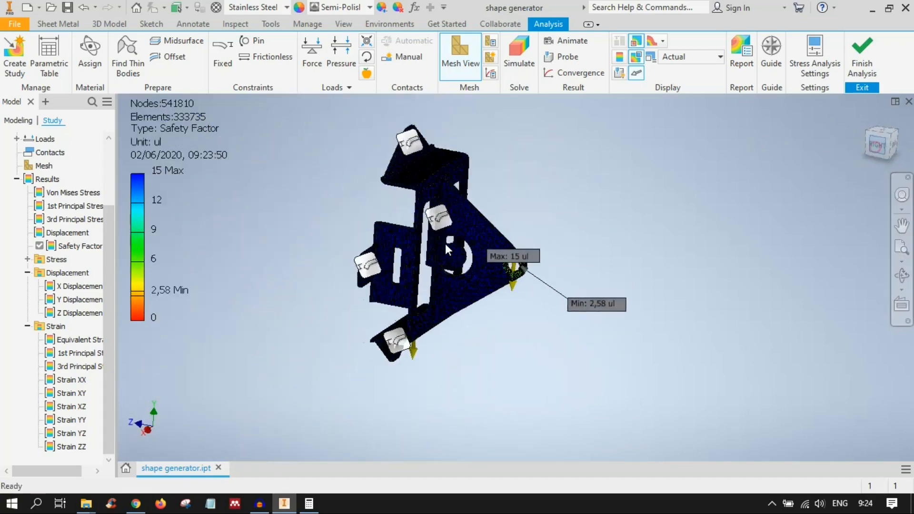
pyautogui.scroll(-5, 540, 274)
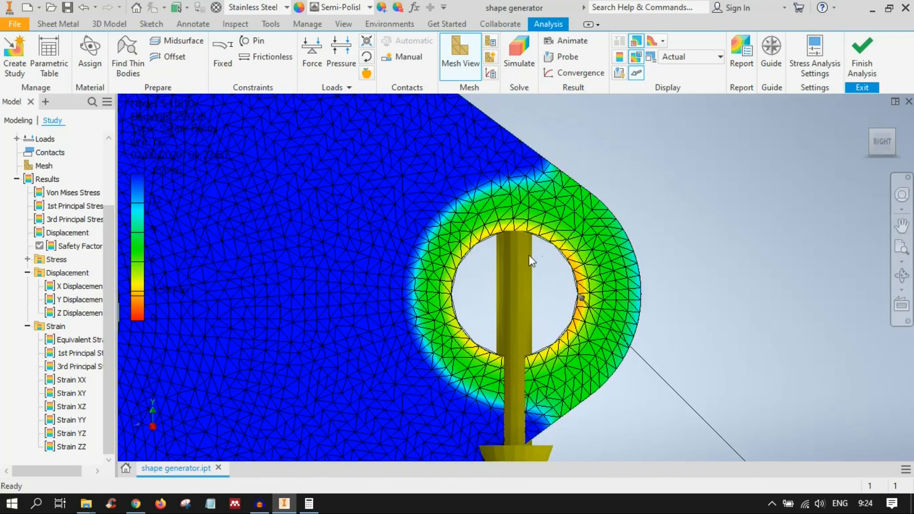
pyautogui.moveTo(657, 352); pyautogui.dragTo(421, 111, button='middle')
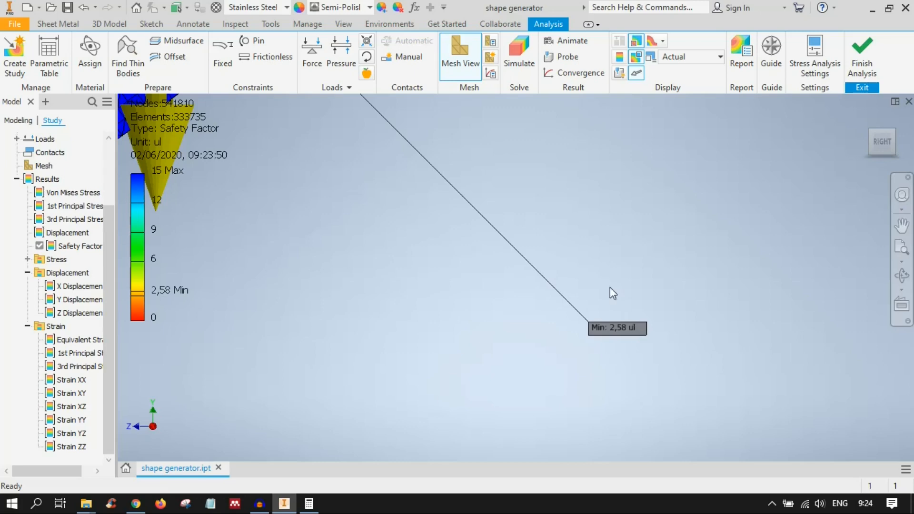
pyautogui.moveTo(365, 161); pyautogui.dragTo(647, 371, button='middle')
pyautogui.moveTo(566, 318); pyautogui.dragTo(676, 387, button='middle')
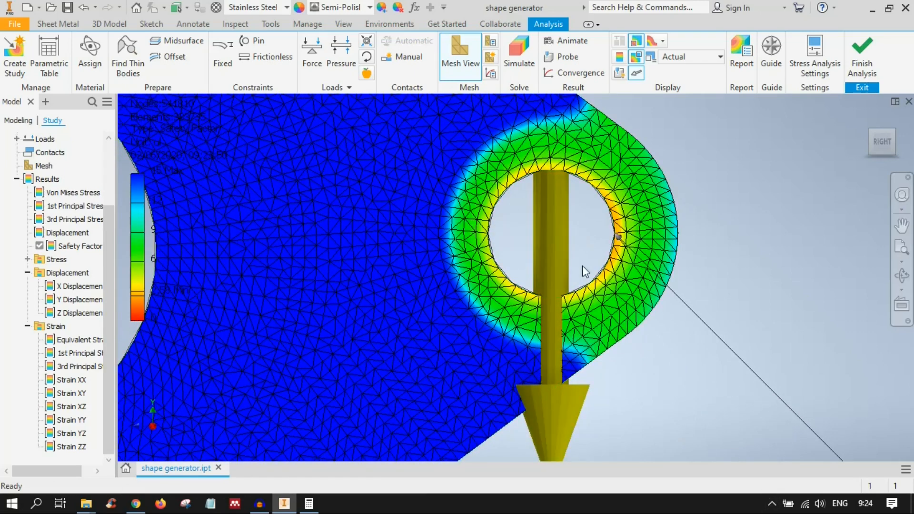
pyautogui.scroll(-5, 632, 286)
pyautogui.scroll(4, 695, 376)
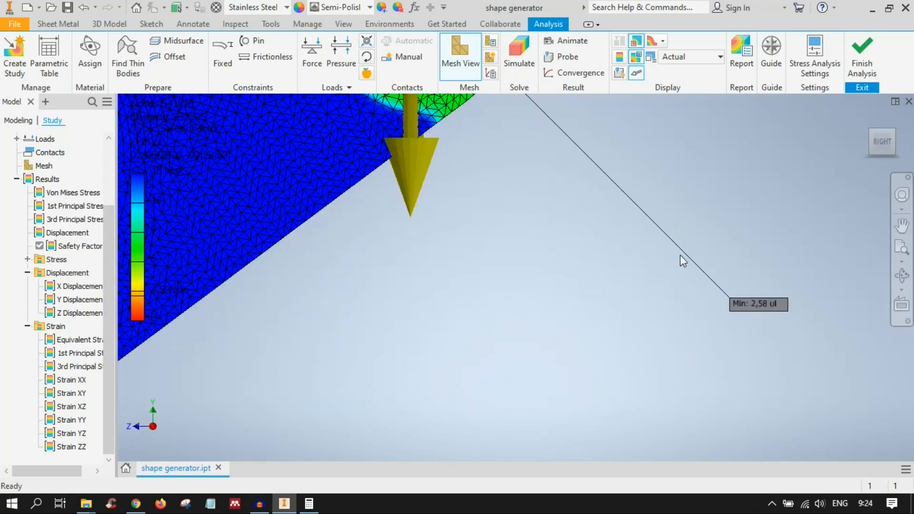
pyautogui.moveTo(569, 215); pyautogui.dragTo(655, 412, button='middle')
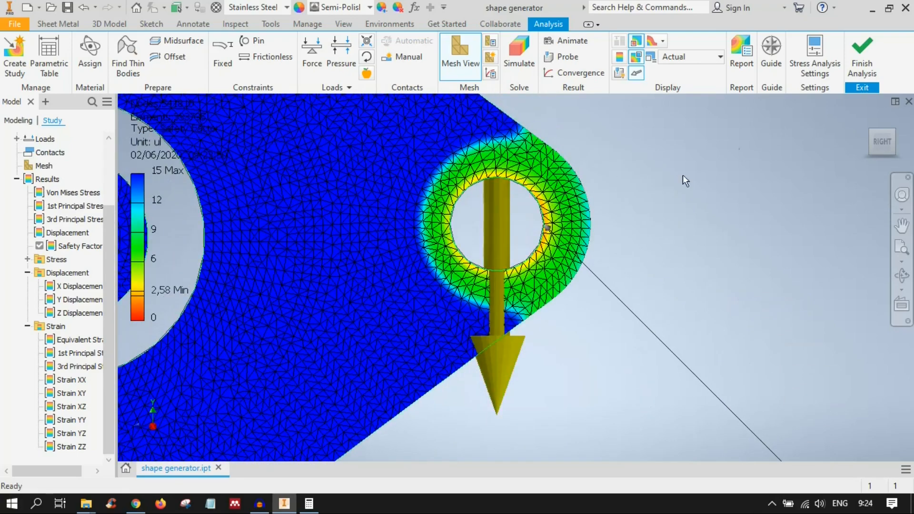
pyautogui.click(897, 137)
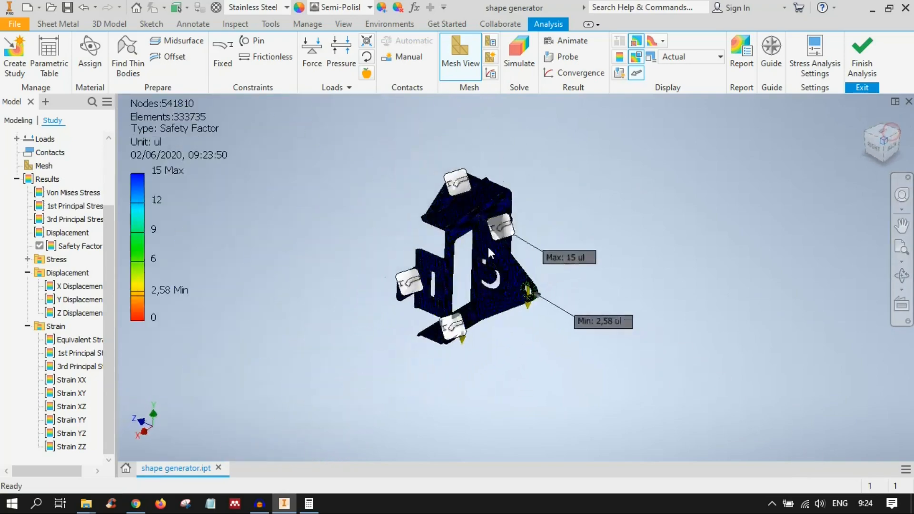
pyautogui.scroll(4, 505, 267)
pyautogui.moveTo(469, 290); pyautogui.dragTo(616, 294, button='middle')
pyautogui.moveTo(536, 263); pyautogui.dragTo(549, 296, button='middle')
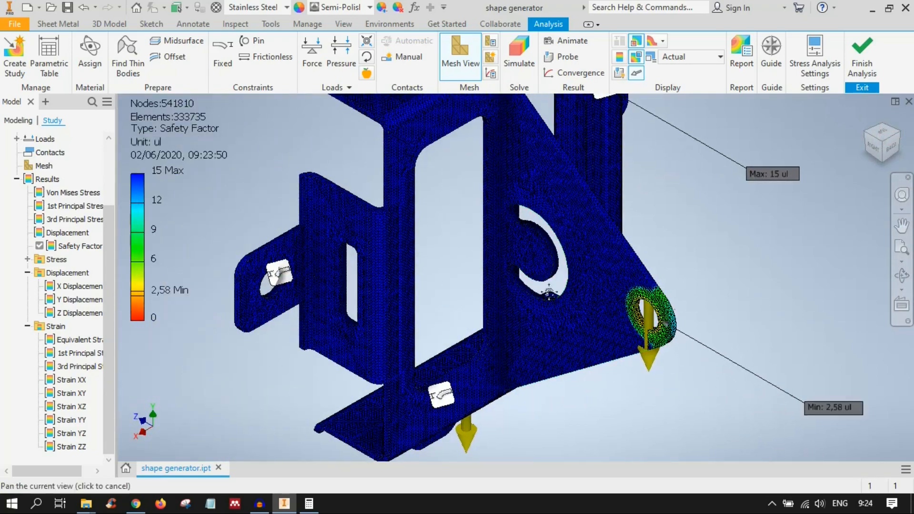
# Finish the analysis to return to the sheet metal model and reopen the Stress Analysis environment.
pyautogui.click(862, 53)
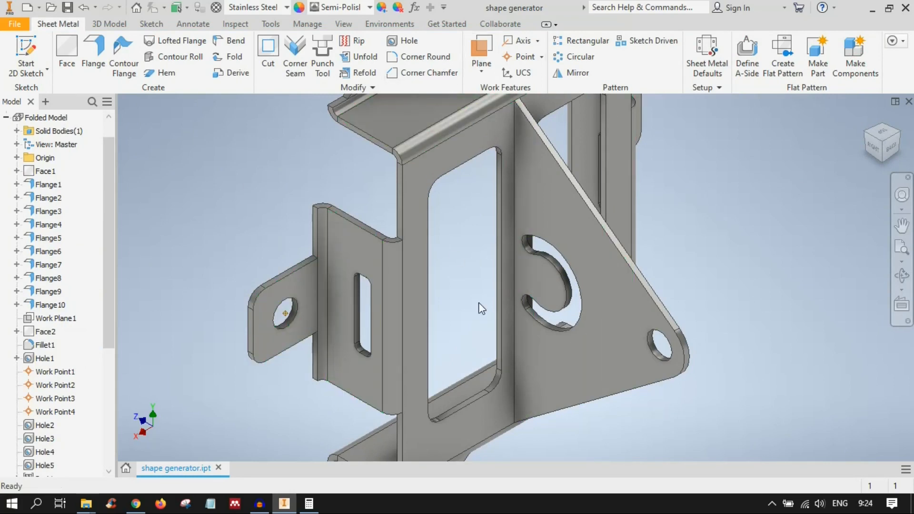
pyautogui.scroll(-3, 481, 309)
pyautogui.click(390, 24)
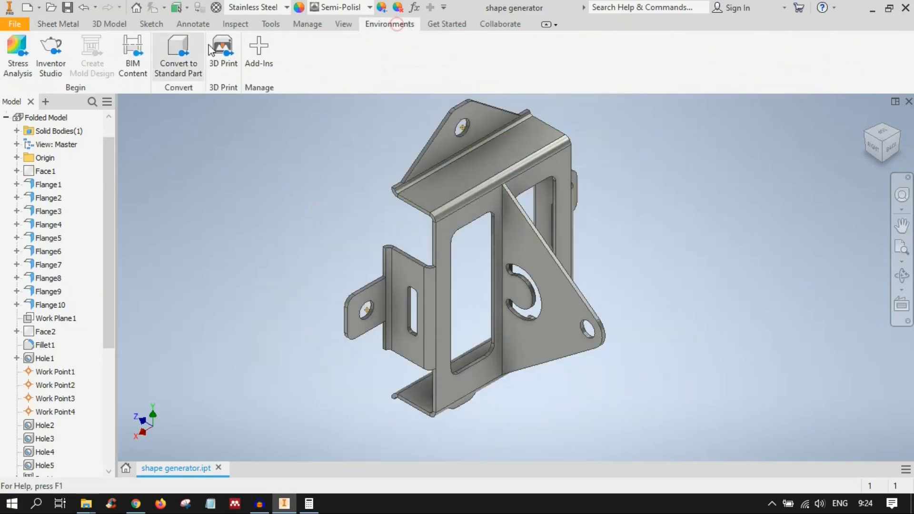
pyautogui.click(17, 53)
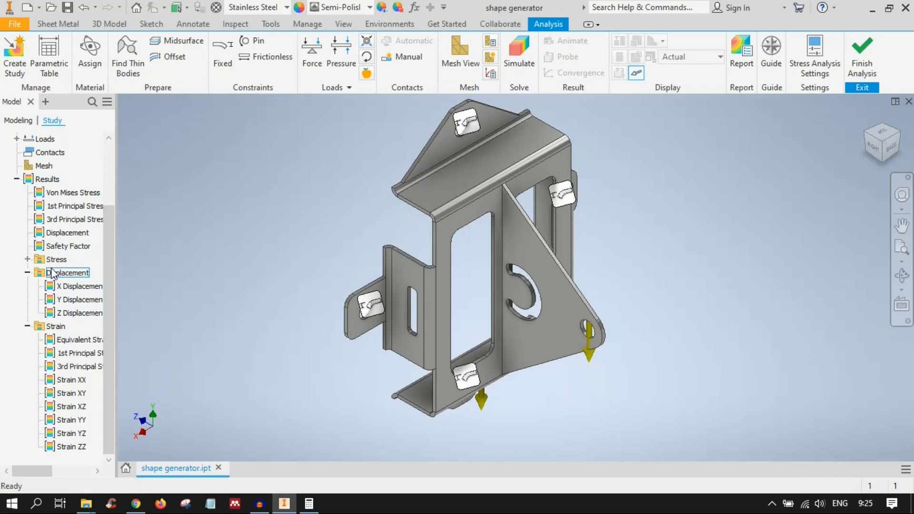
# Display the Von Mises Stress result and review the whole bracket with its minimum and maximum markers.
pyautogui.click(74, 193)
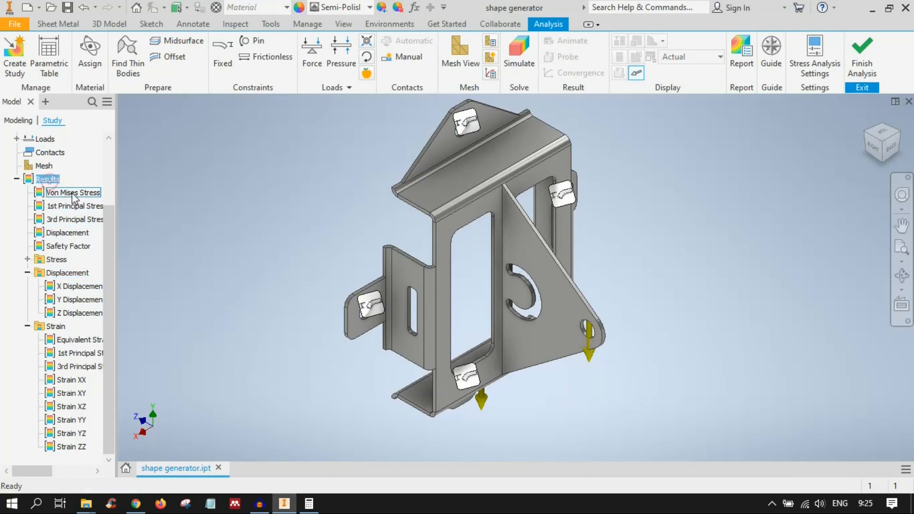
pyautogui.doubleClick(74, 193)
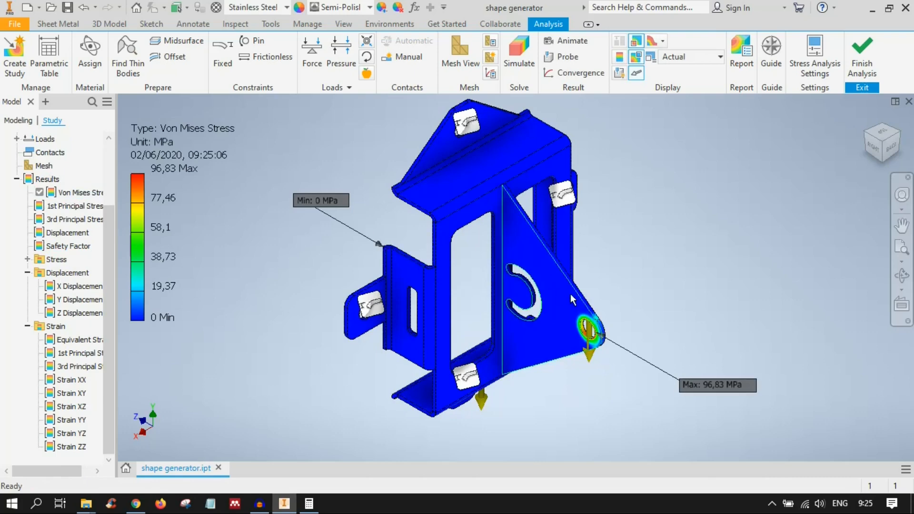
pyautogui.scroll(-4, 570, 355)
pyautogui.scroll(3, 570, 355)
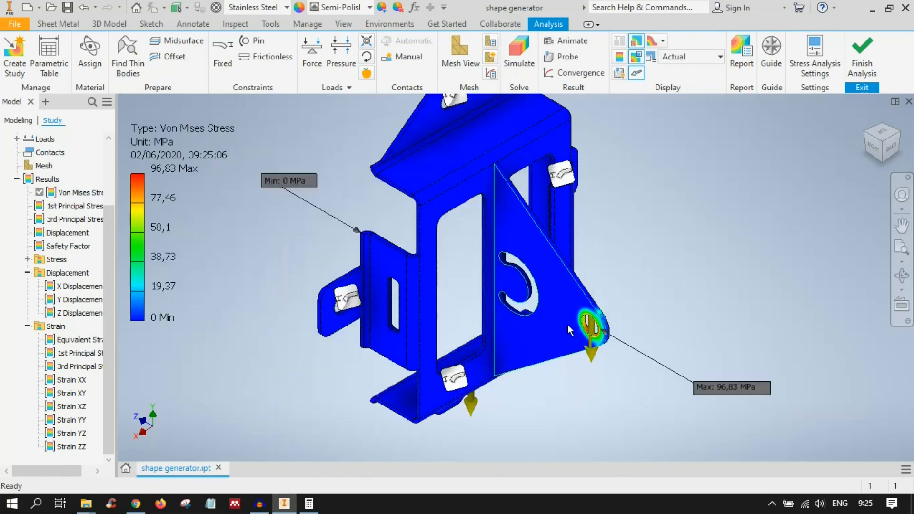
pyautogui.moveTo(567, 325); pyautogui.dragTo(564, 368, button='middle')
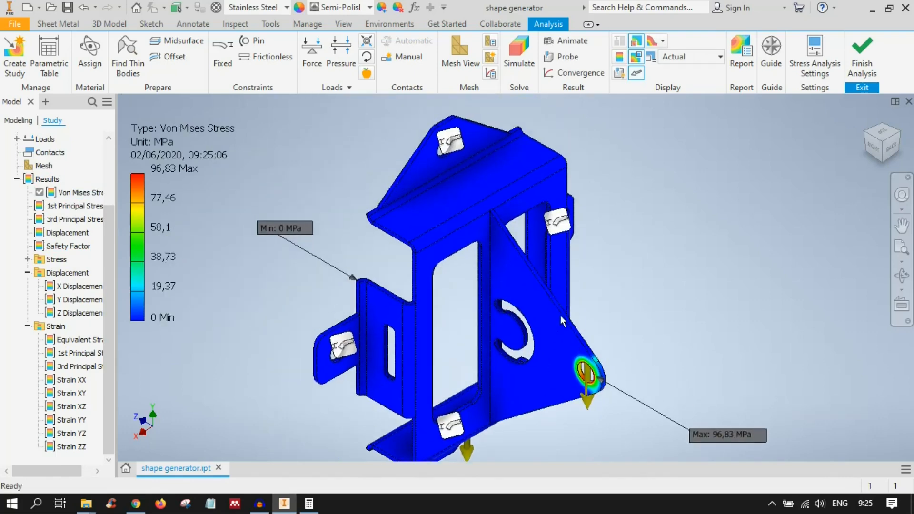
# Start a custom report despite the out-of-date results and set its title to Stress Analysis Report TEST SS.
pyautogui.click(743, 65)
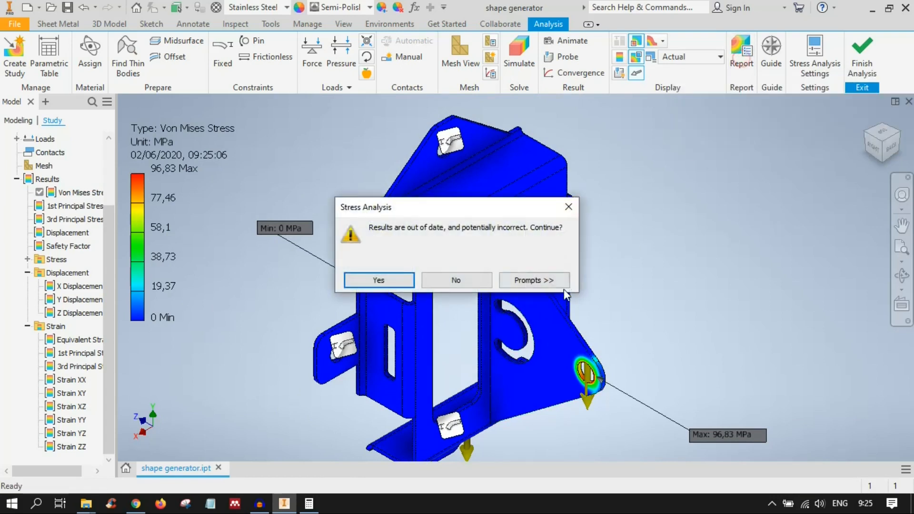
pyautogui.click(396, 277)
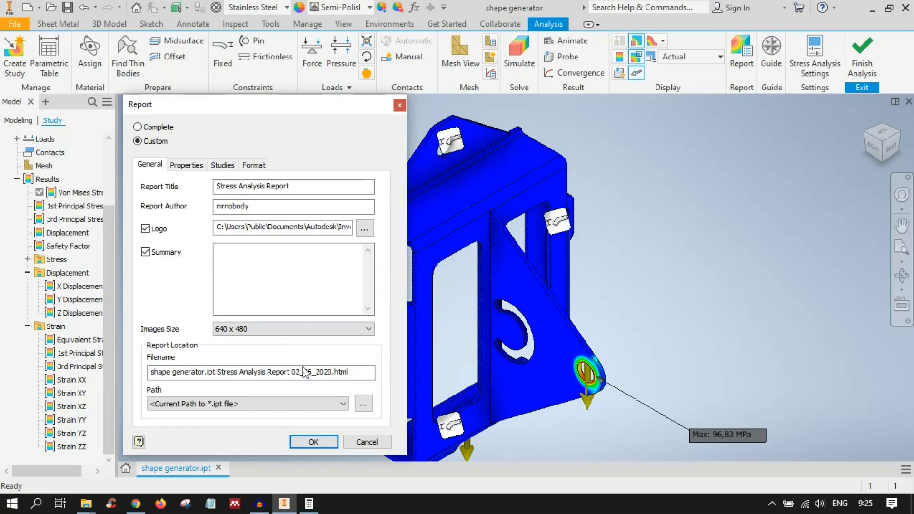
pyautogui.click(271, 185)
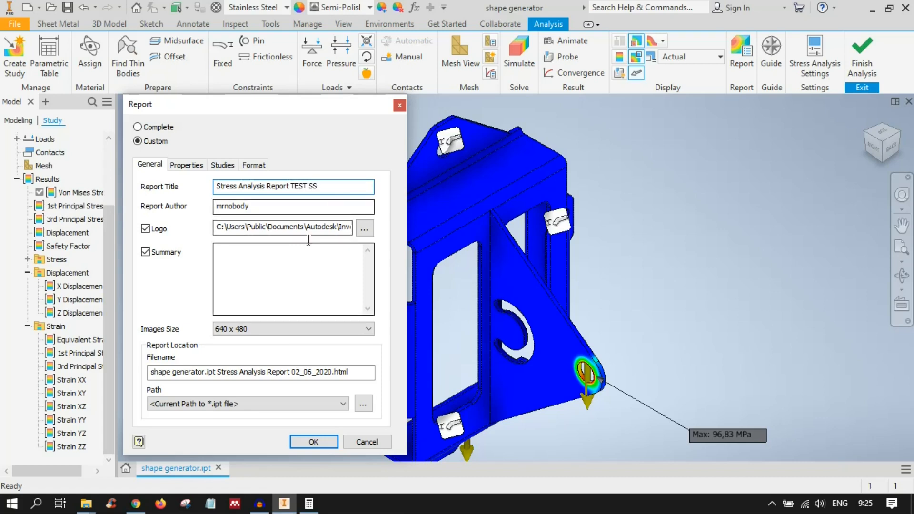
# Decline overwriting the existing report file and set the report filename to TEST STRESS ANALYSIS SS.
pyautogui.click(327, 441)
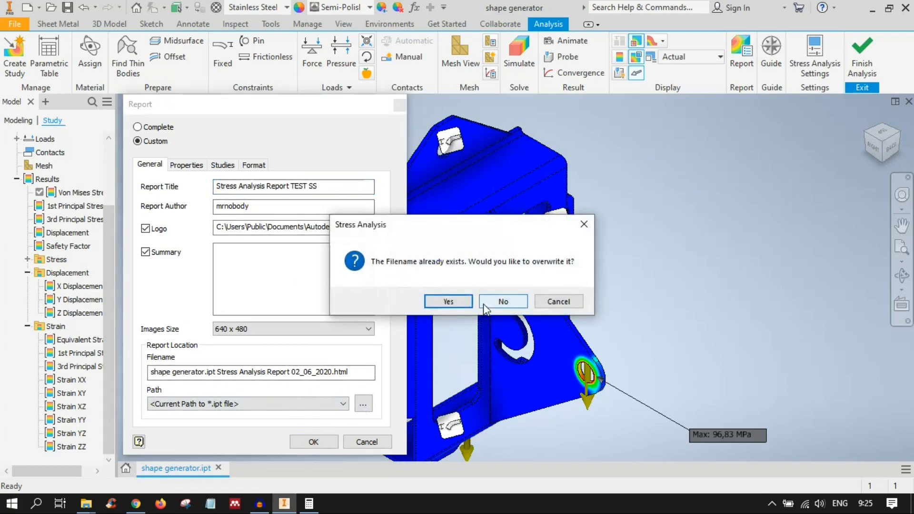
pyautogui.click(504, 300)
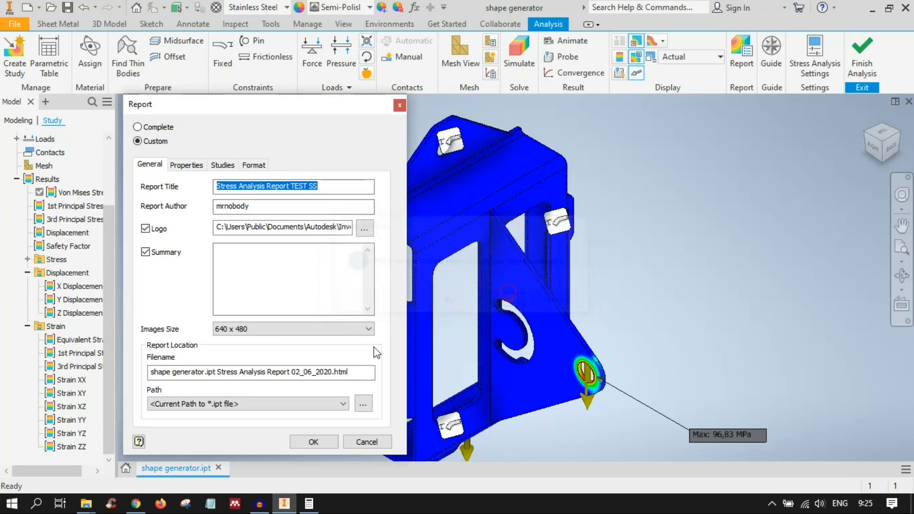
pyautogui.click(250, 372)
pyautogui.moveTo(355, 372); pyautogui.dragTo(2, 366)
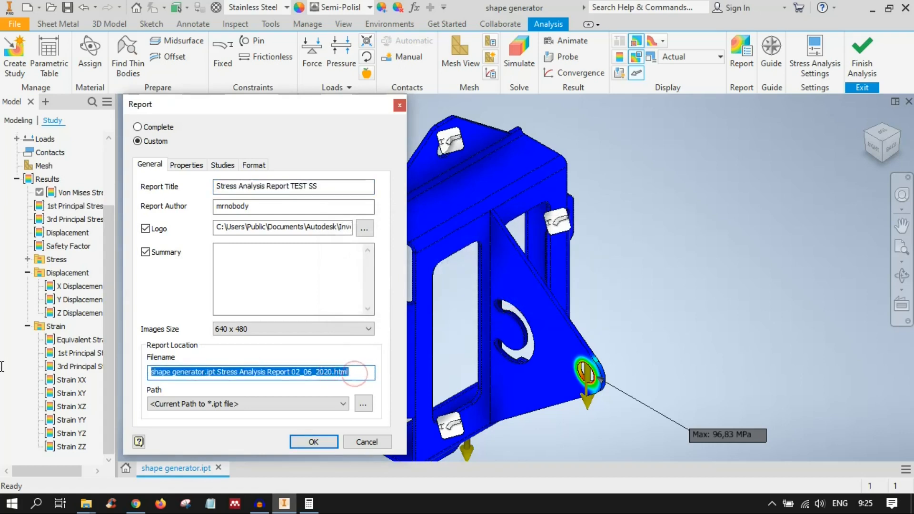
pyautogui.write('TEST STRESS ANALYSIS SS')
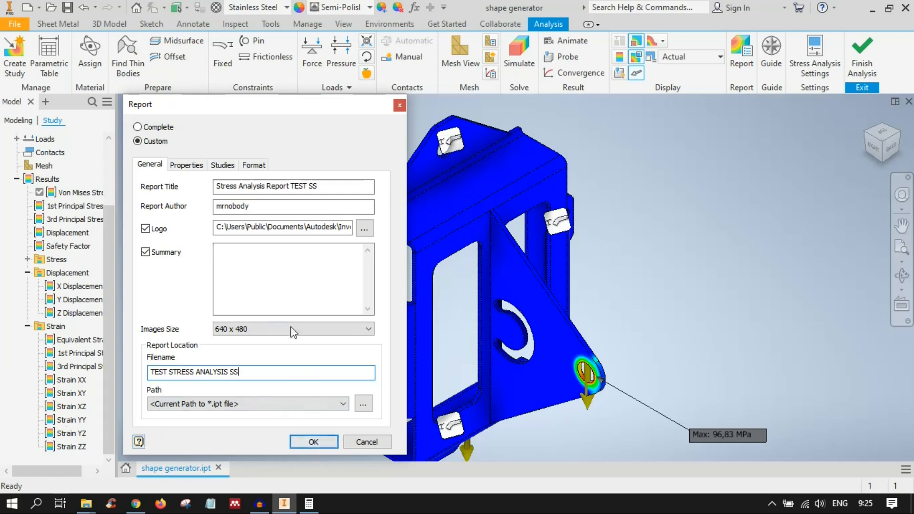
pyautogui.click(364, 229)
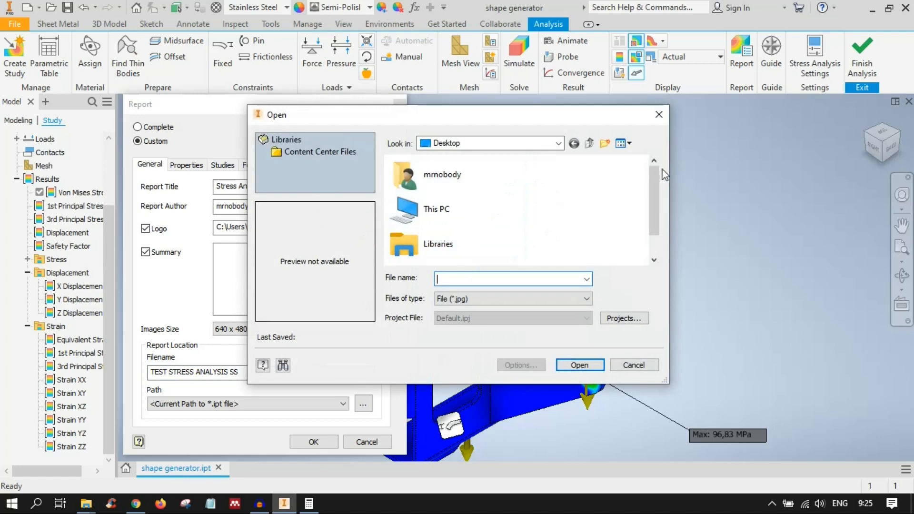
pyautogui.moveTo(655, 173); pyautogui.dragTo(652, 205)
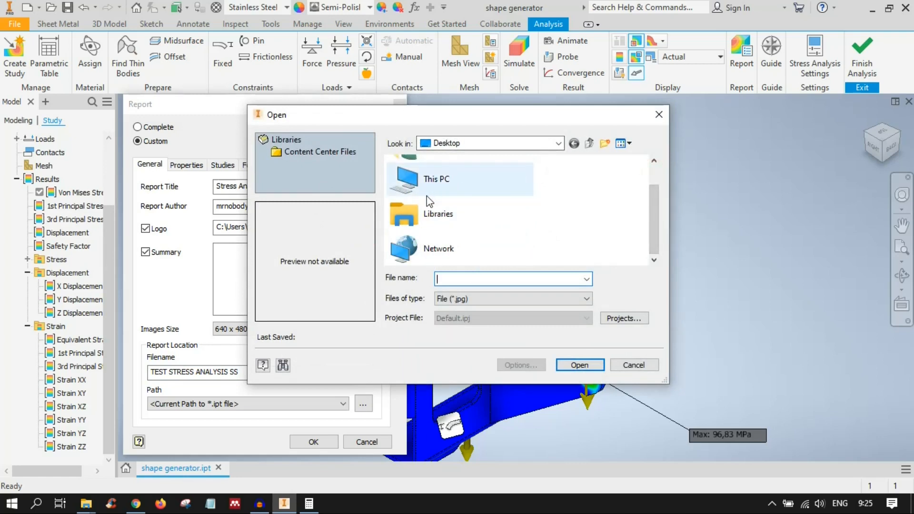
pyautogui.doubleClick(475, 181)
pyautogui.scroll(-1, 467, 229)
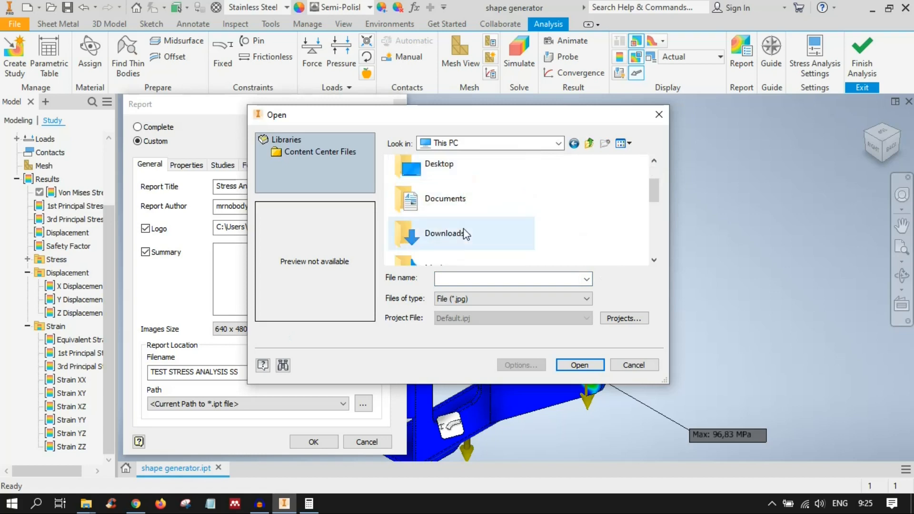
pyautogui.doubleClick(444, 199)
pyautogui.scroll(-1, 429, 209)
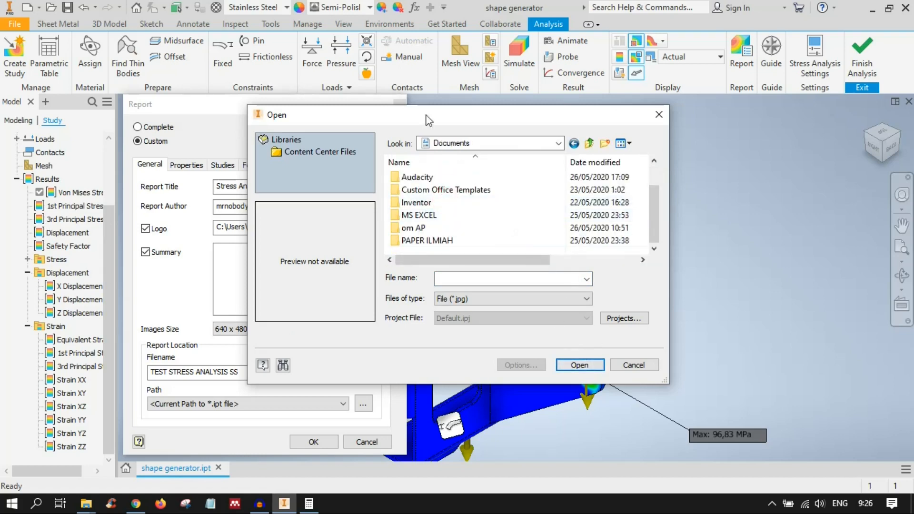
pyautogui.click(626, 365)
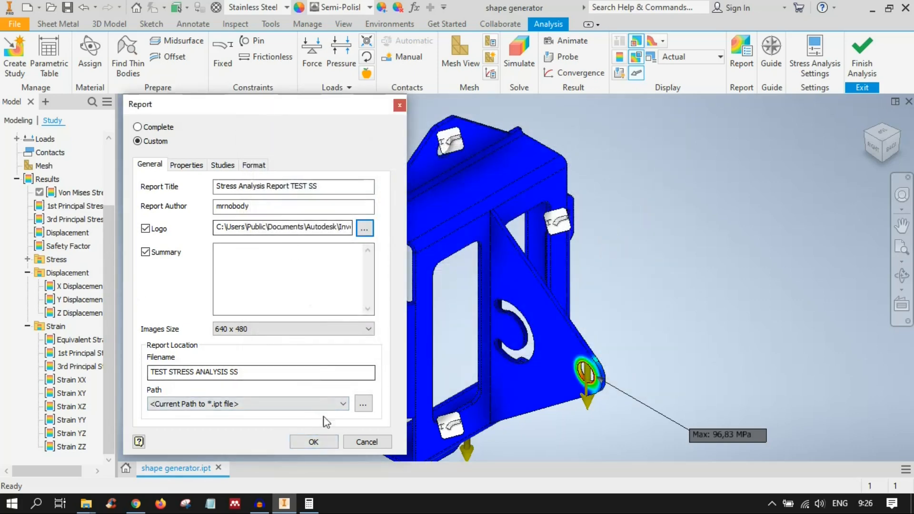
# Generate the custom stress analysis report in the current part file's folder.
pyautogui.click(326, 441)
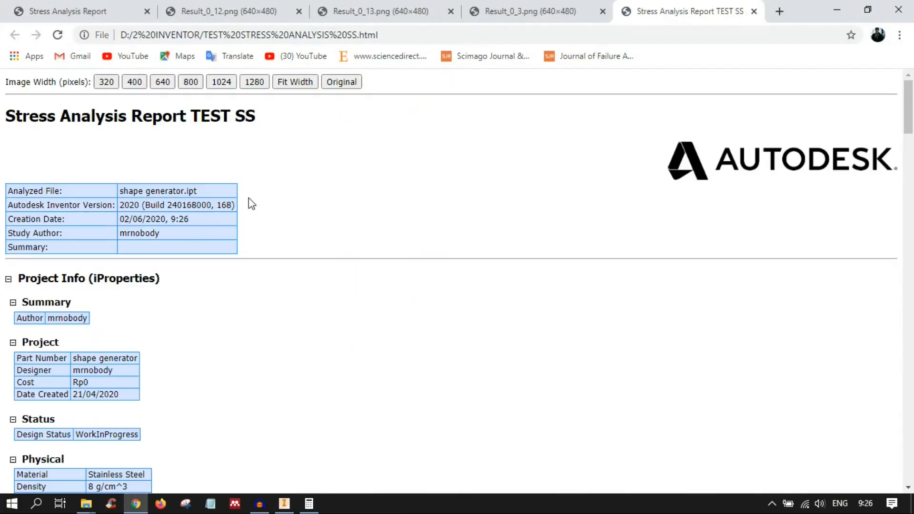
# Examine the generated report's result figures, the reaction forces on the constraints and the Result Summary table.
pyautogui.scroll(-20, 193, 265)
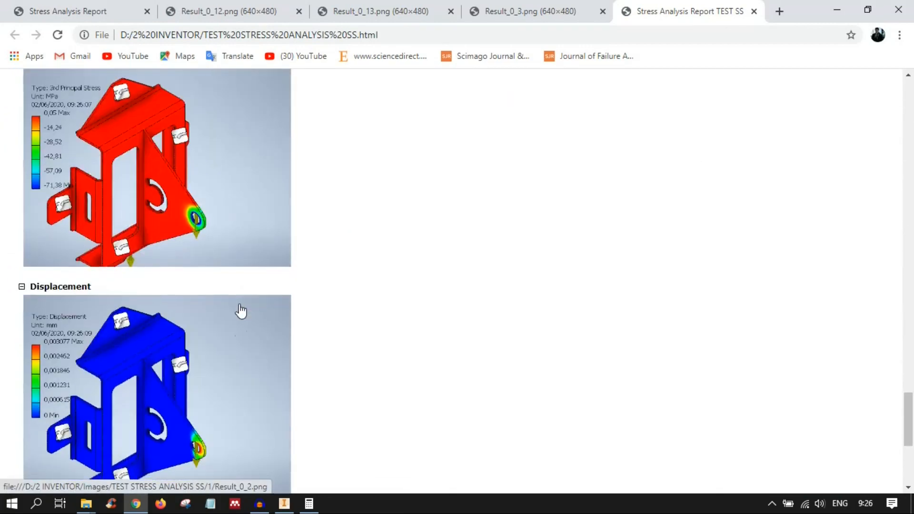
pyautogui.scroll(-6, 242, 312)
pyautogui.scroll(11, 244, 312)
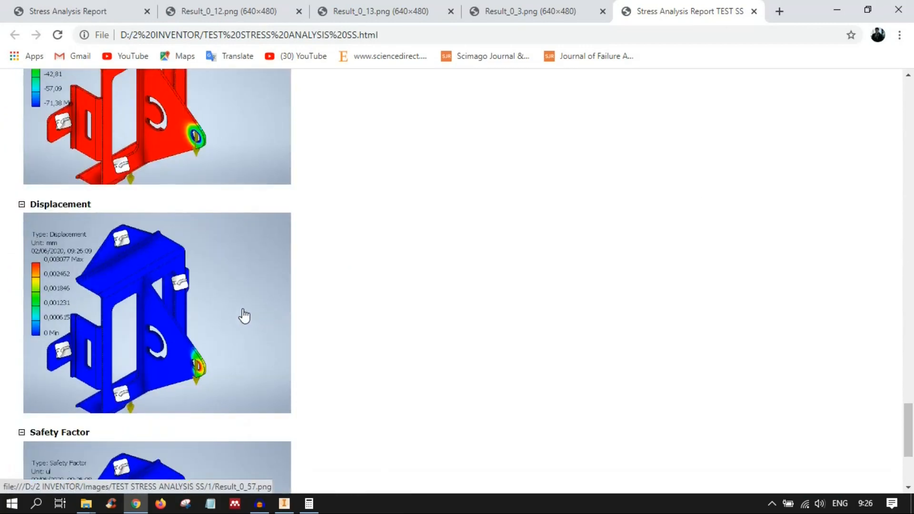
pyautogui.scroll(20, 133, 298)
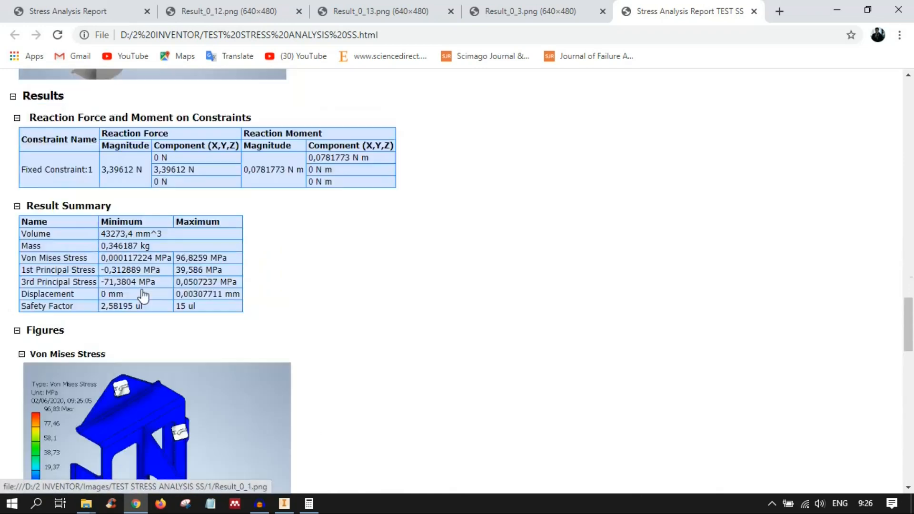
pyautogui.scroll(-7, 161, 302)
pyautogui.scroll(-7, 175, 304)
pyautogui.scroll(3, 141, 261)
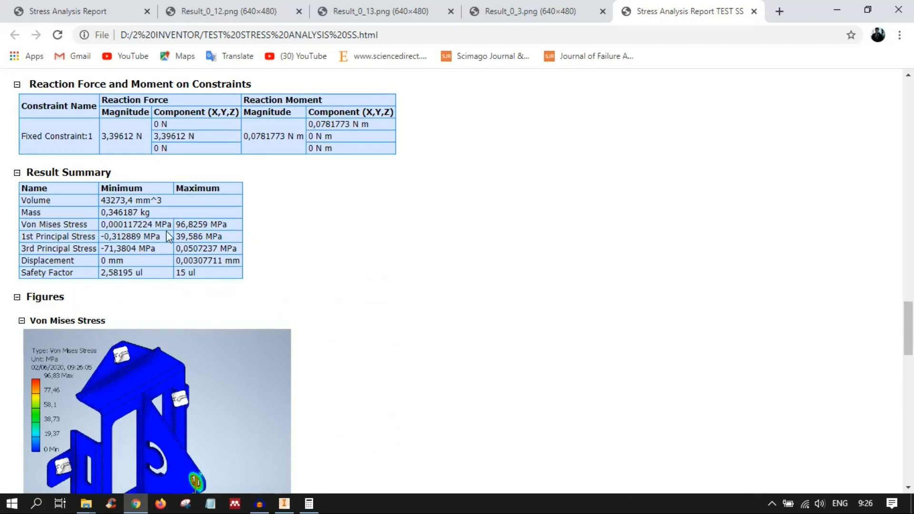
pyautogui.scroll(5, 147, 260)
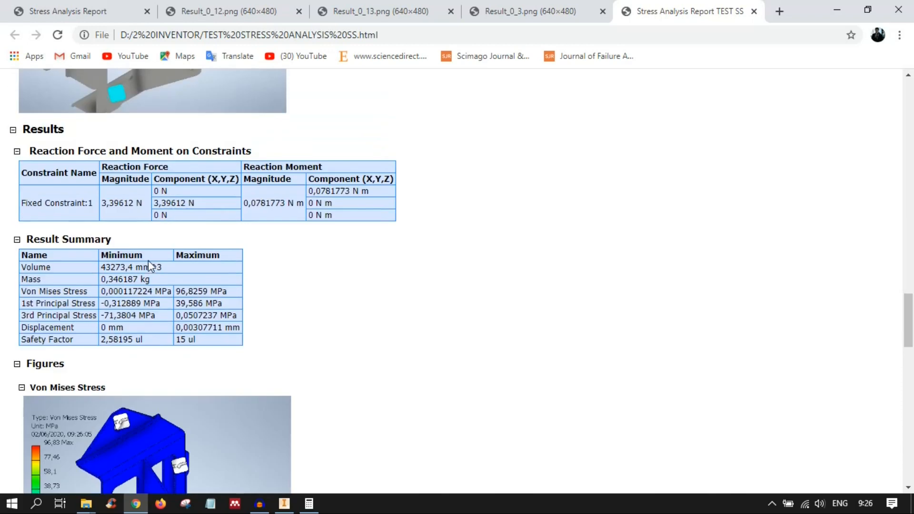
# Review the report's project info, physical properties, mesh settings, loads and constraints, continuing through to the Safety Factor figure.
pyautogui.scroll(15, 191, 338)
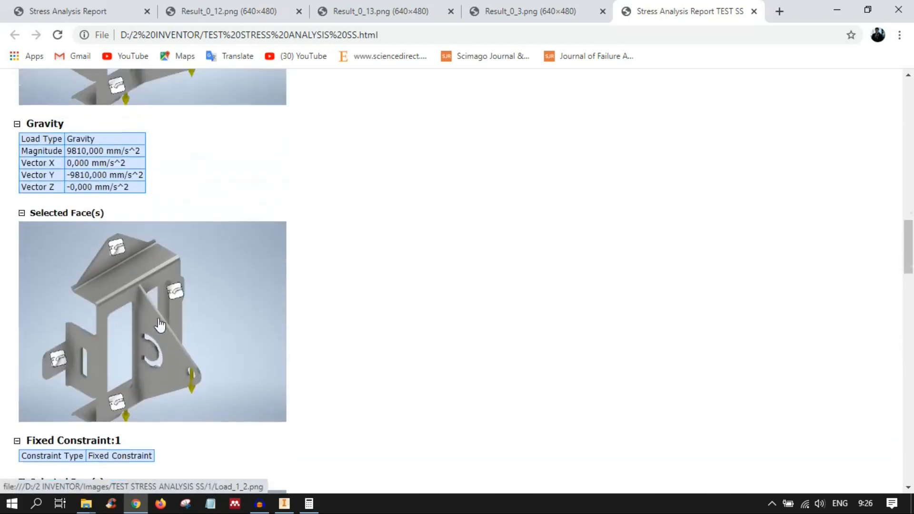
pyautogui.scroll(7, 104, 290)
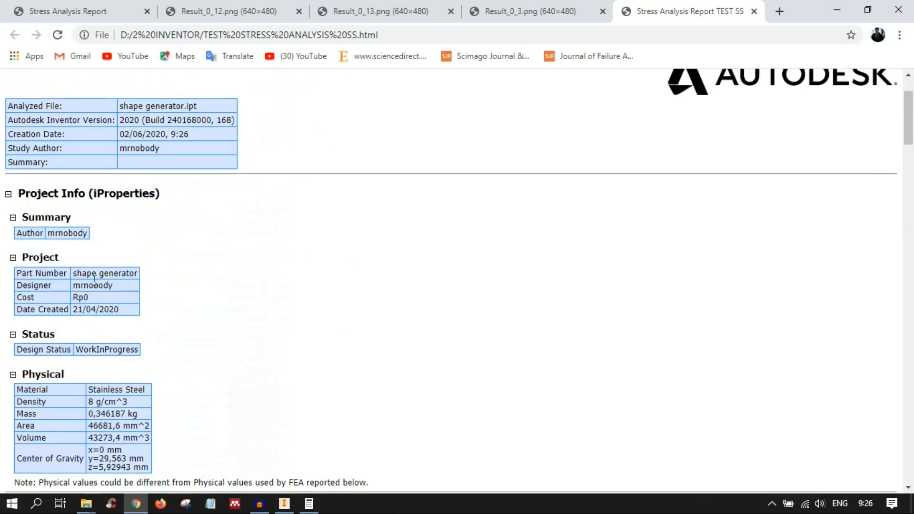
pyautogui.scroll(-8, 136, 293)
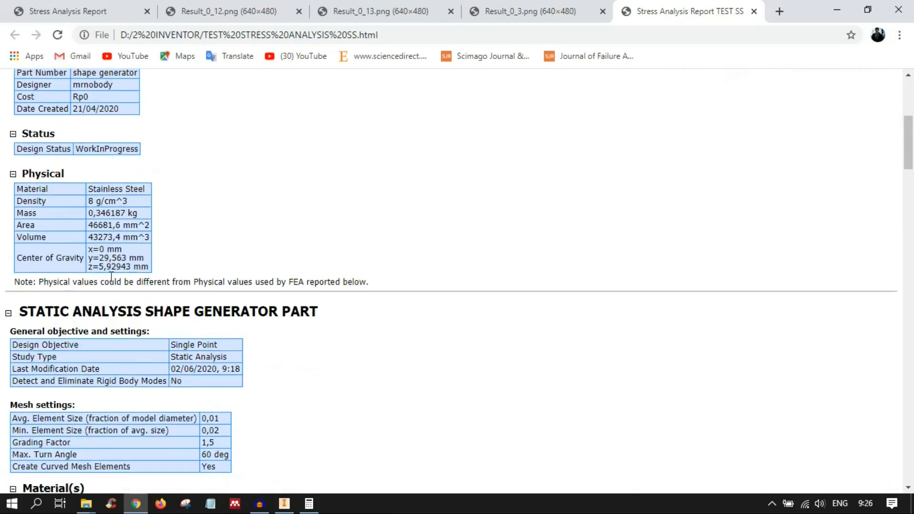
pyautogui.scroll(-20, 143, 294)
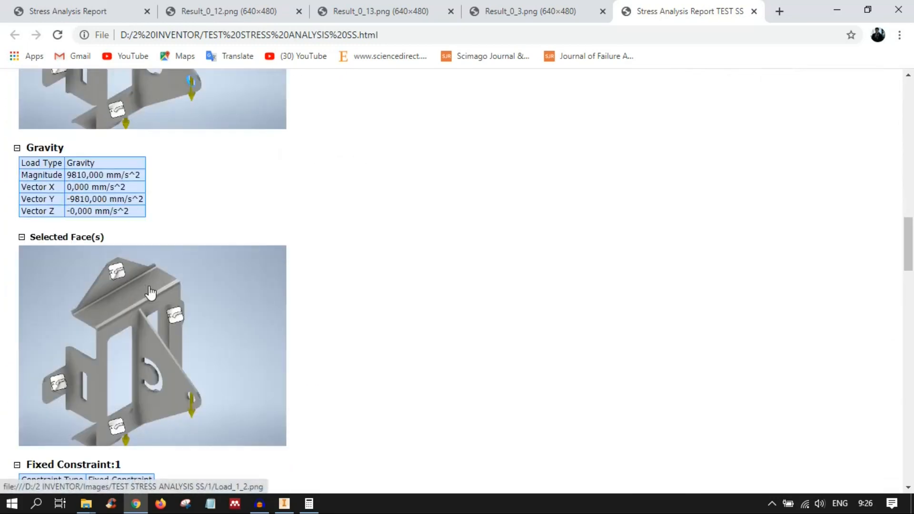
pyautogui.scroll(-3, 277, 324)
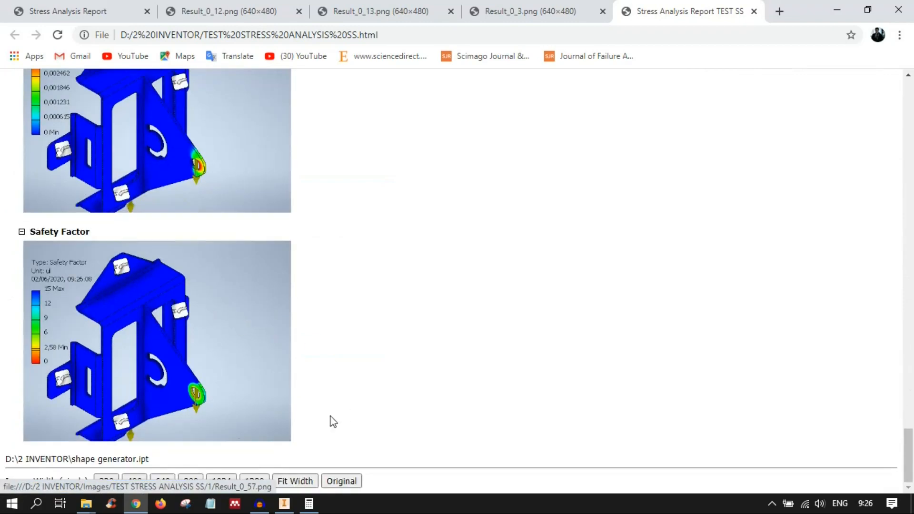
# Compare the report's images at Original and Fit Width sizes, and leave them set to Fit Width.
pyautogui.click(339, 482)
pyautogui.scroll(-20, 299, 404)
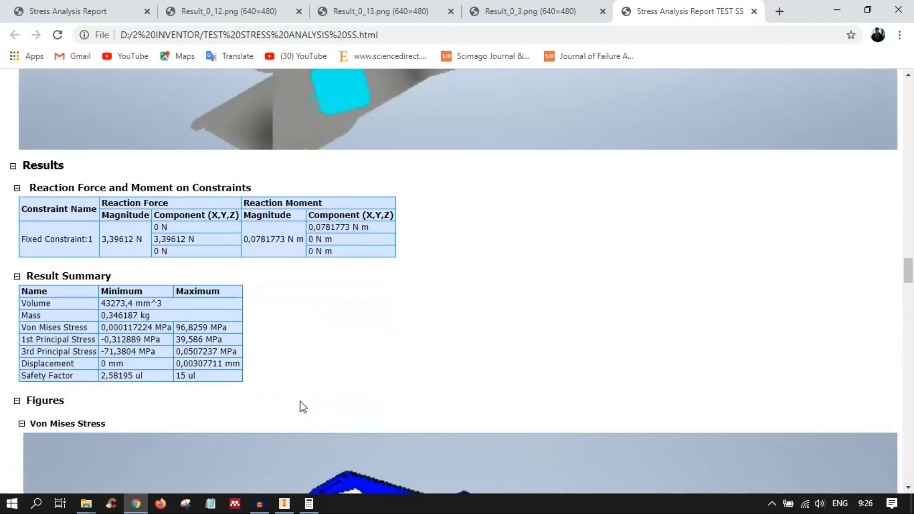
pyautogui.scroll(-15, 886, 376)
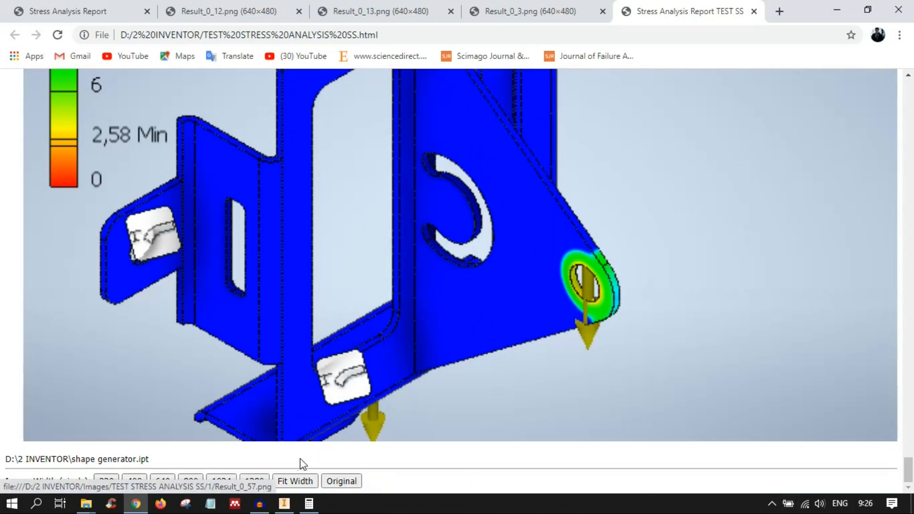
pyautogui.click(297, 480)
pyautogui.click(341, 480)
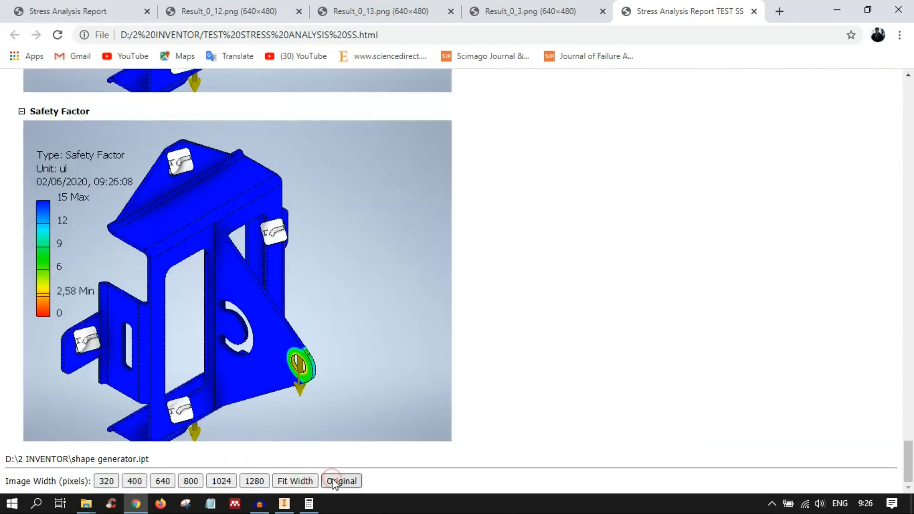
pyautogui.click(296, 481)
# Look back through the enlarged report figures up to the project info, and switch back to Inventor.
pyautogui.scroll(15, 332, 331)
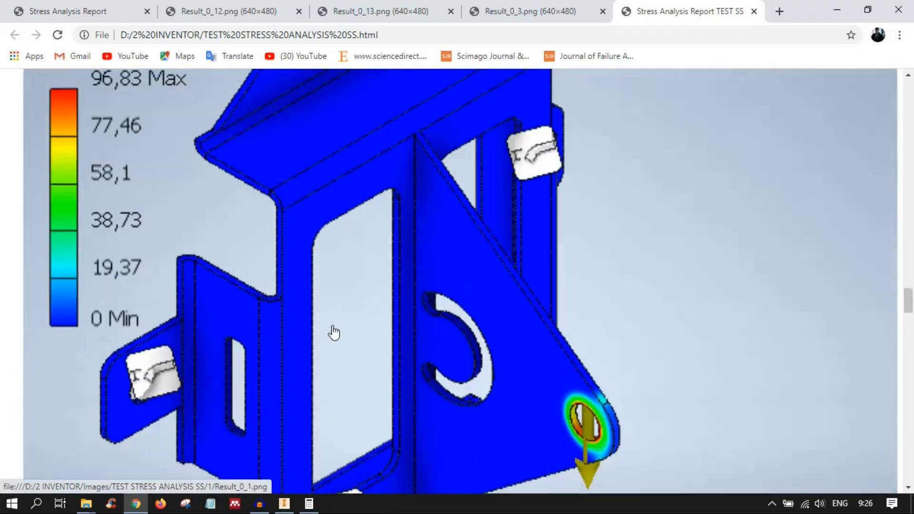
pyautogui.scroll(20, 379, 324)
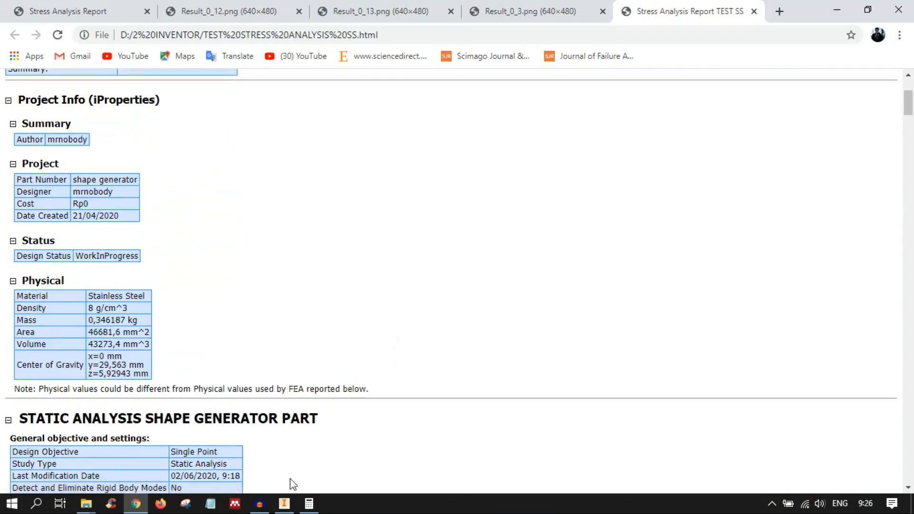
pyautogui.click(285, 504)
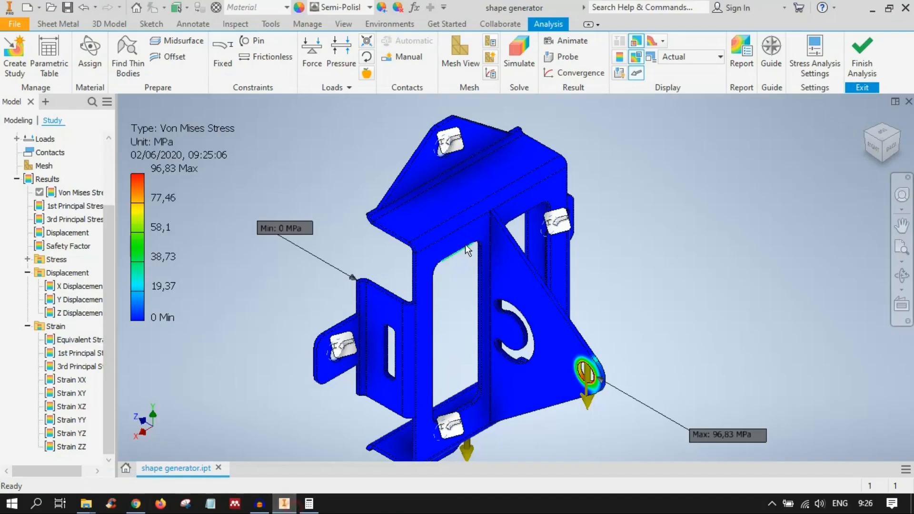